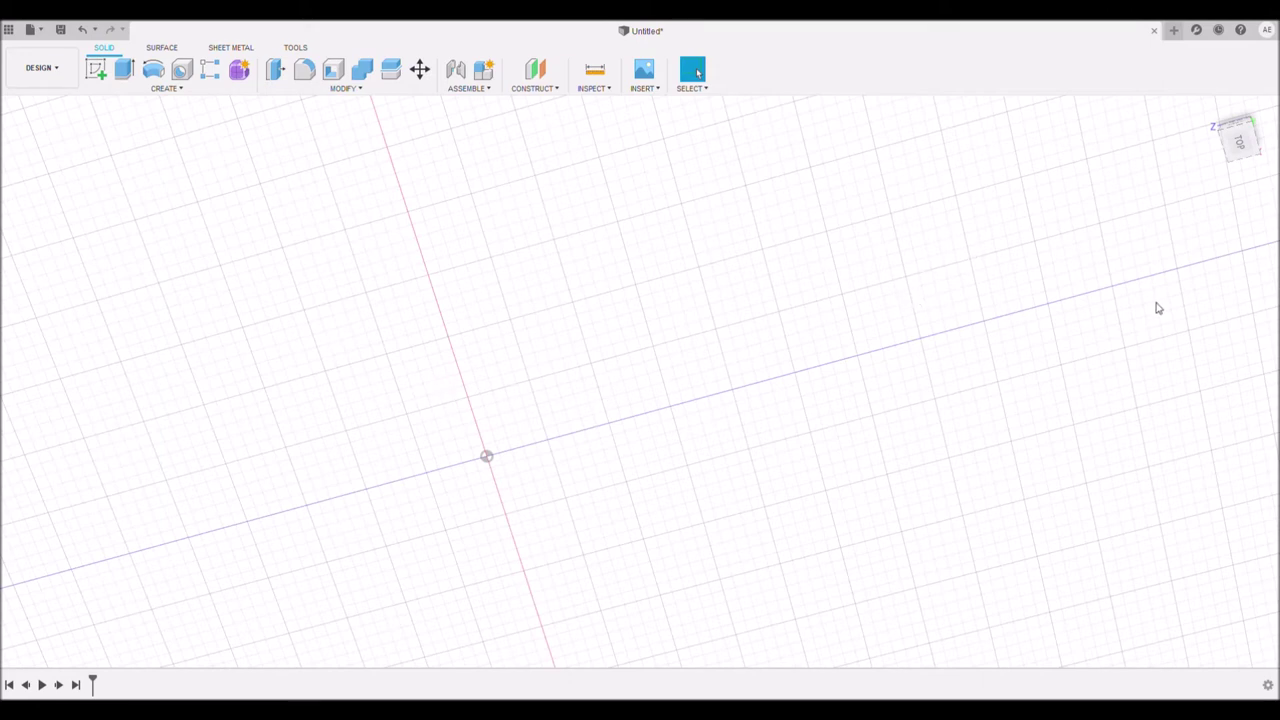
Start a new sketch on the horizontal XZ plane, viewed from the top.
click(1240, 141)
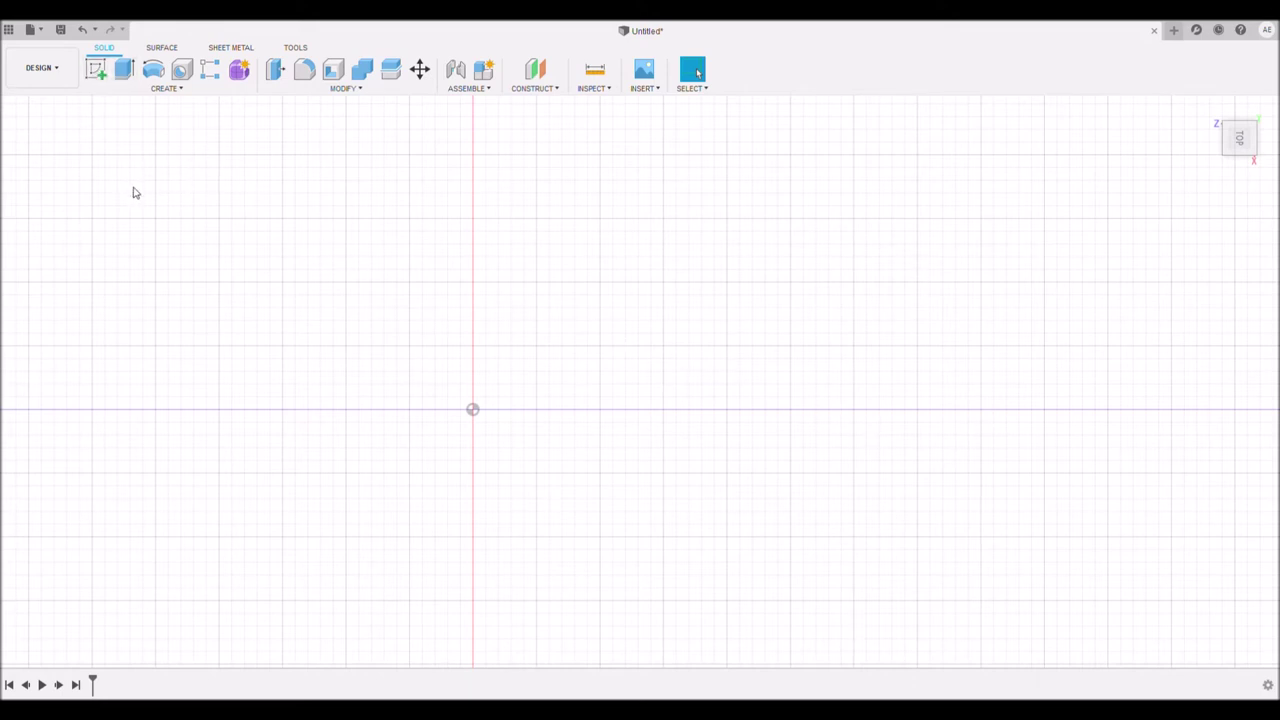
click(96, 70)
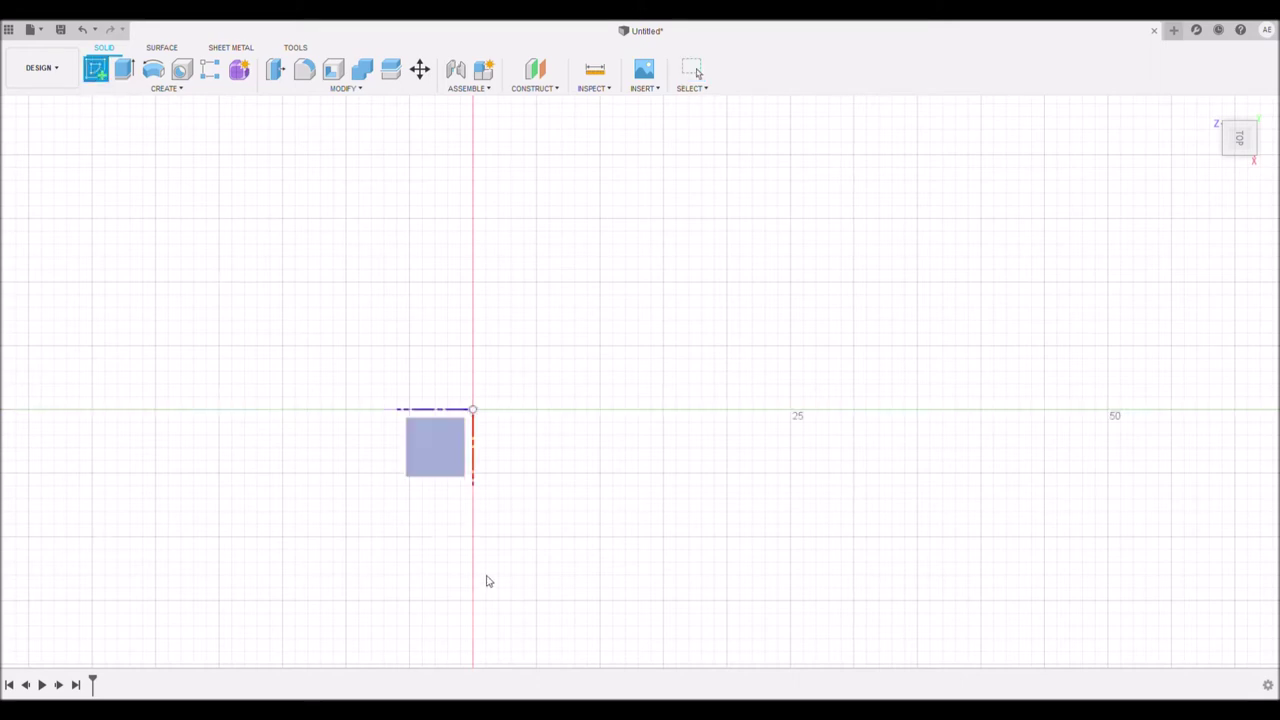
click(434, 455)
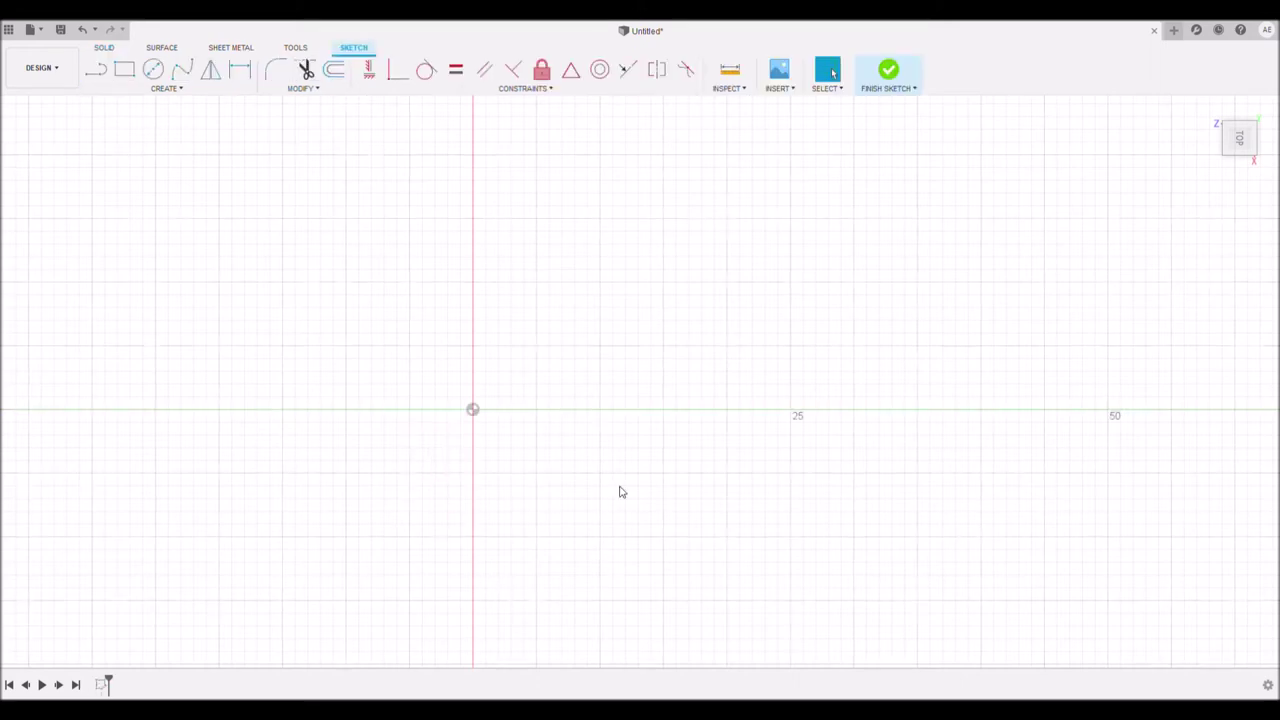
Sketch an 18.5 mm by 18.5 mm square with one corner on the origin.
mouse_move(522, 310)
middle_down()
mouse_move(540, 386)
mouse_move(520, 431)
middle_up()
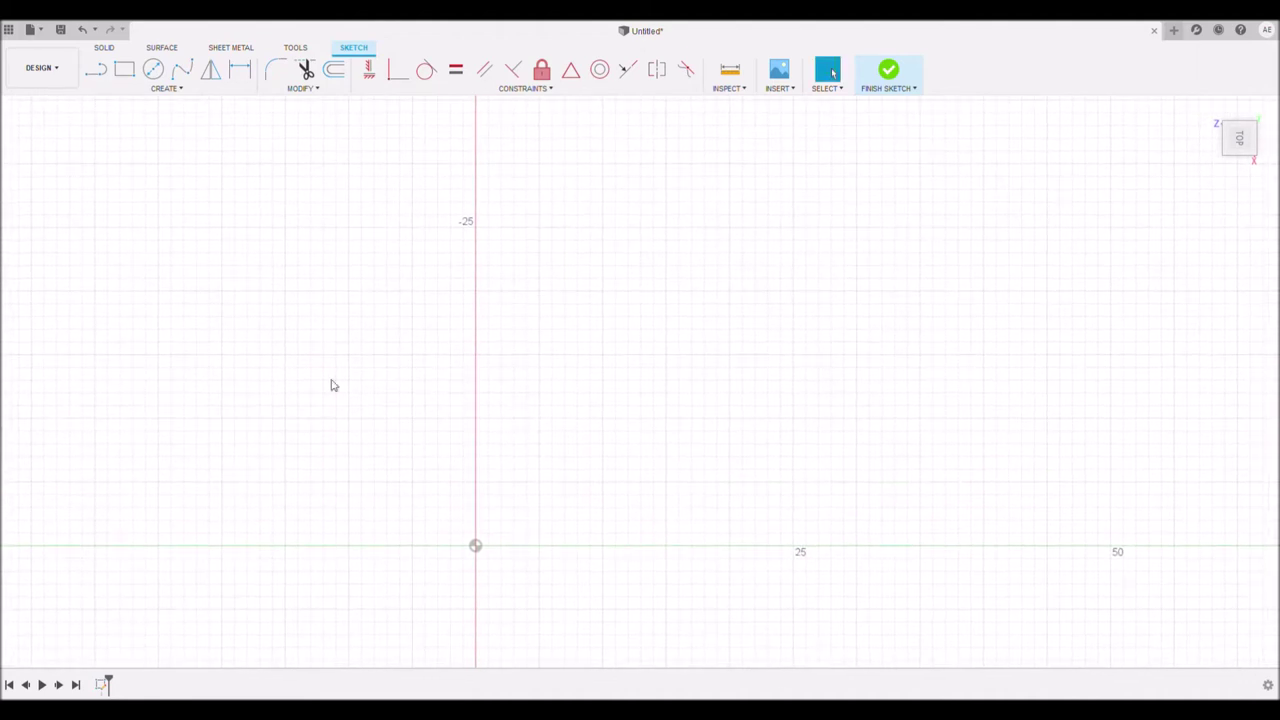
click(125, 75)
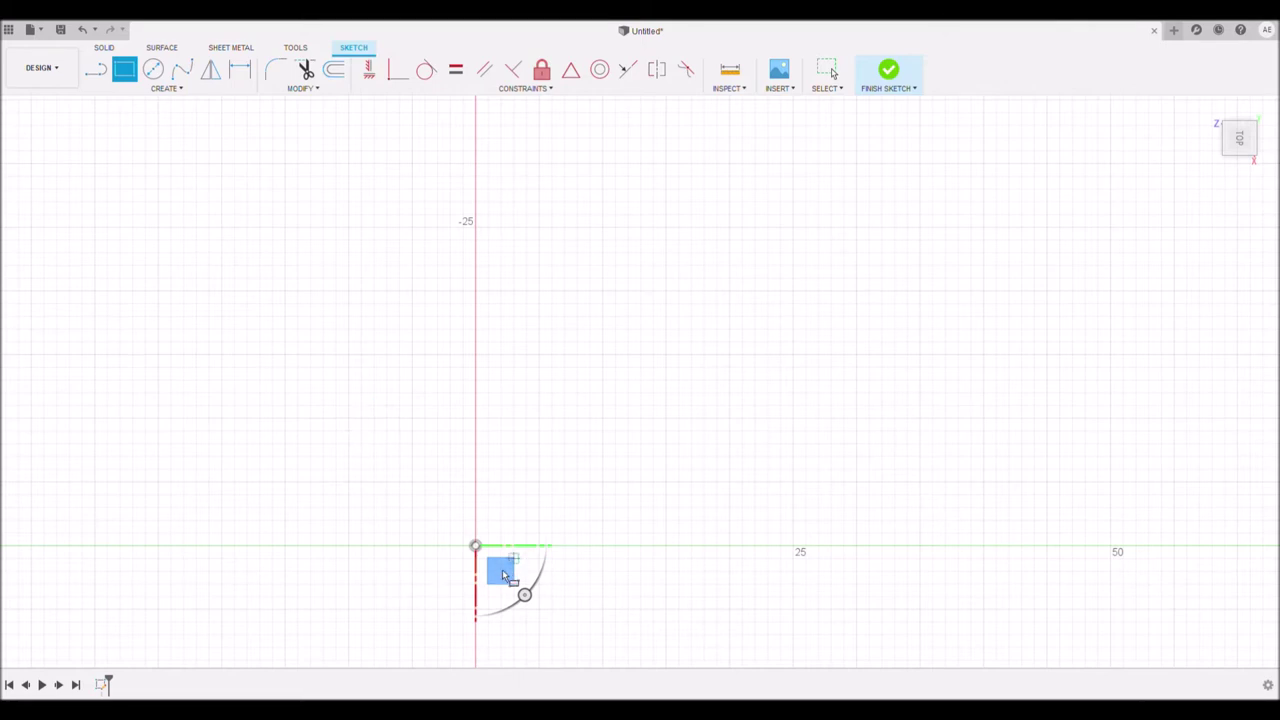
click(476, 547)
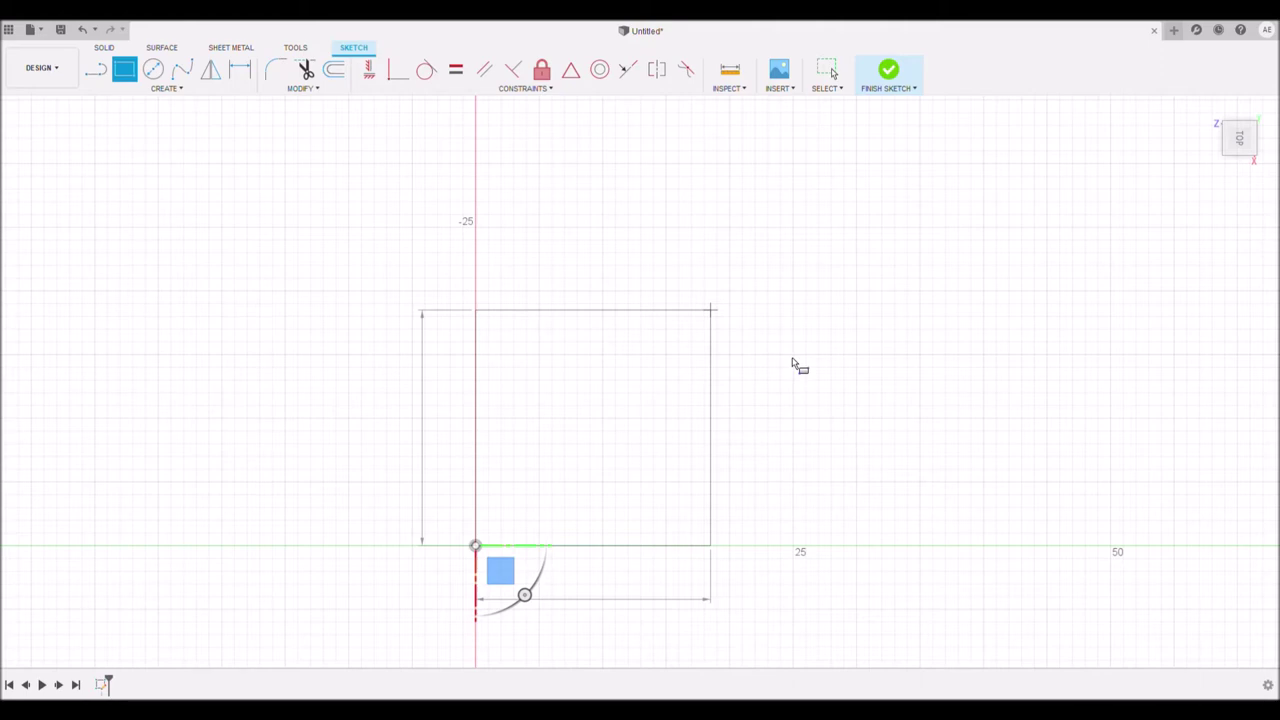
key(Return)
key(Escape)
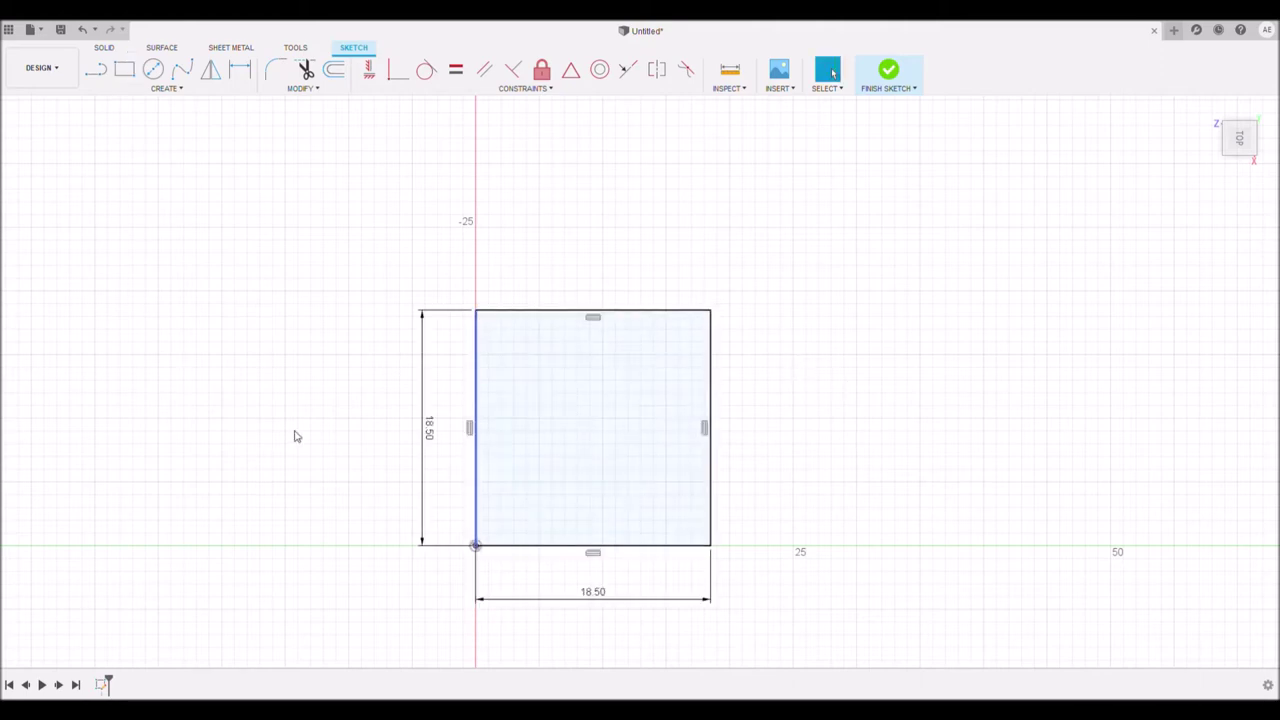
click(95, 69)
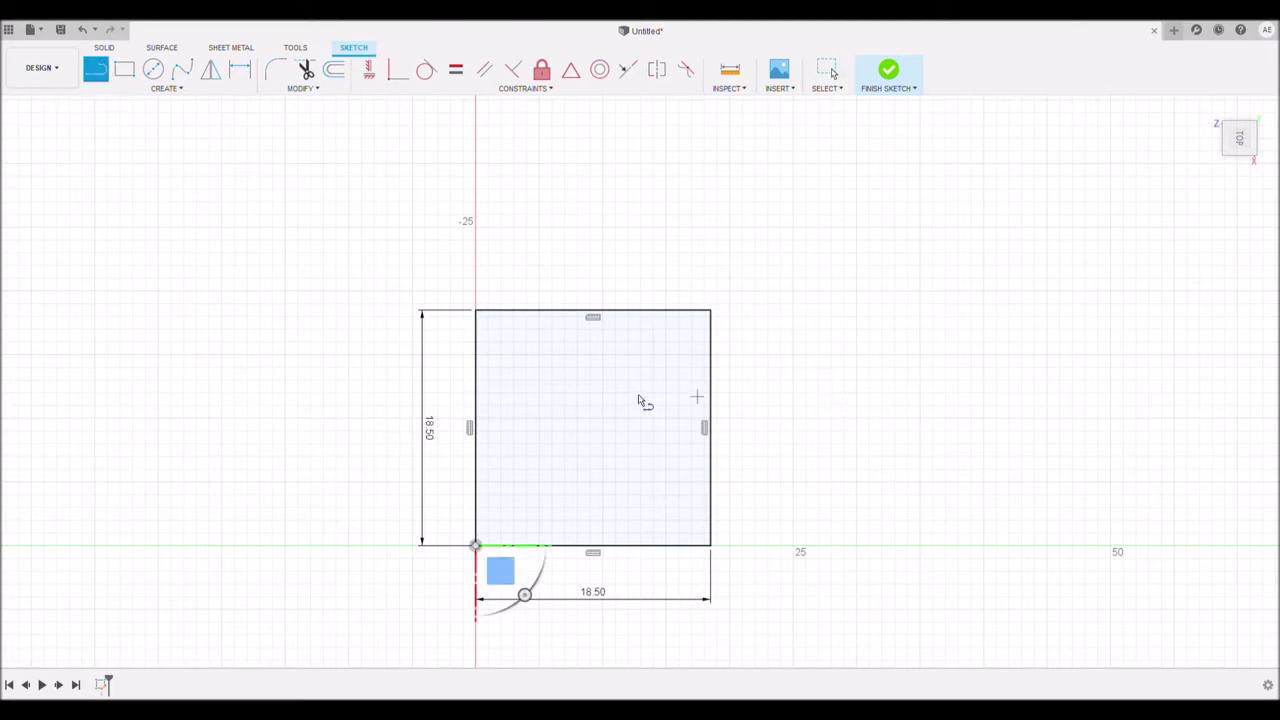
scroll(641, 398, up, 5)
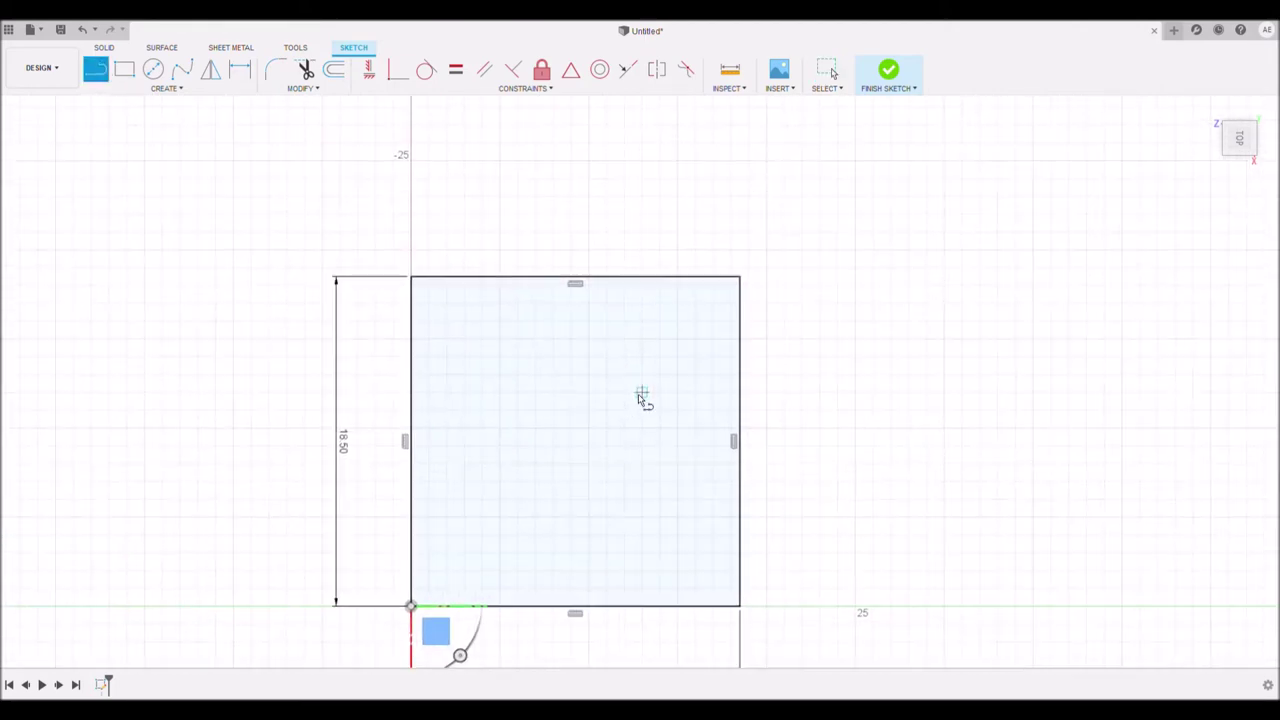
middle_drag(641, 398, 634, 337)
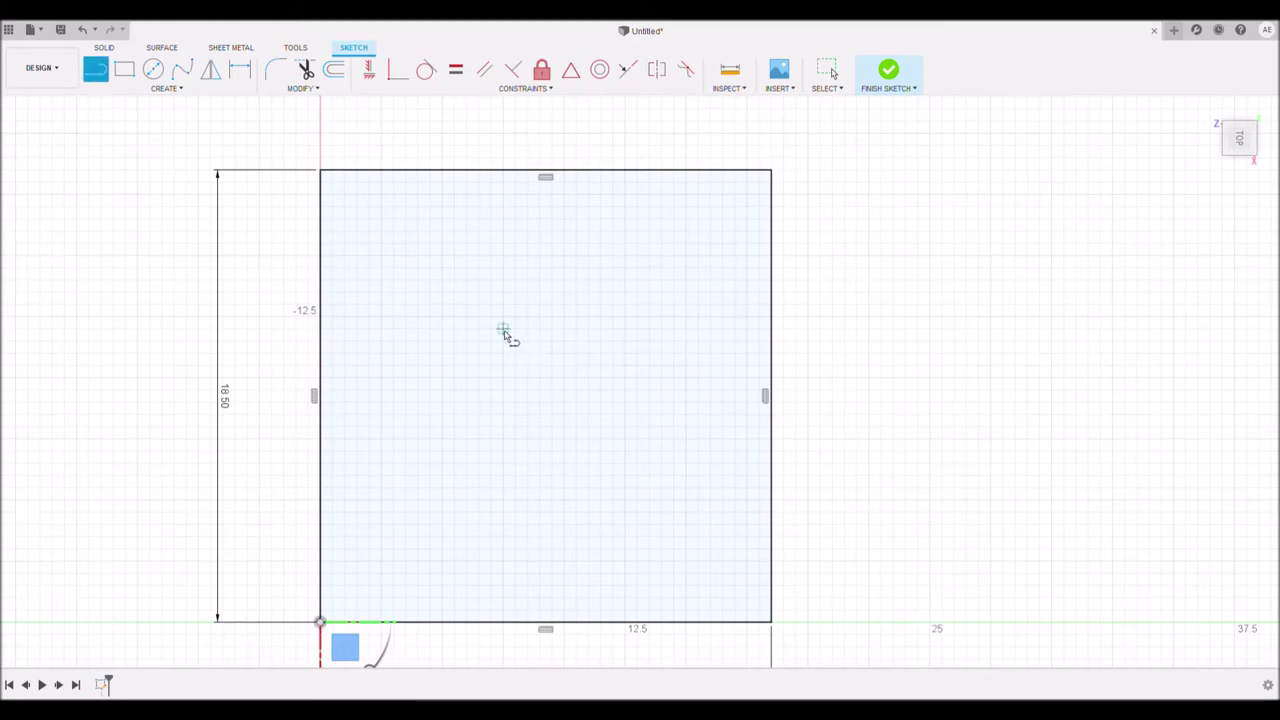
scroll(506, 335, down, 1)
scroll(506, 335, down, 1)
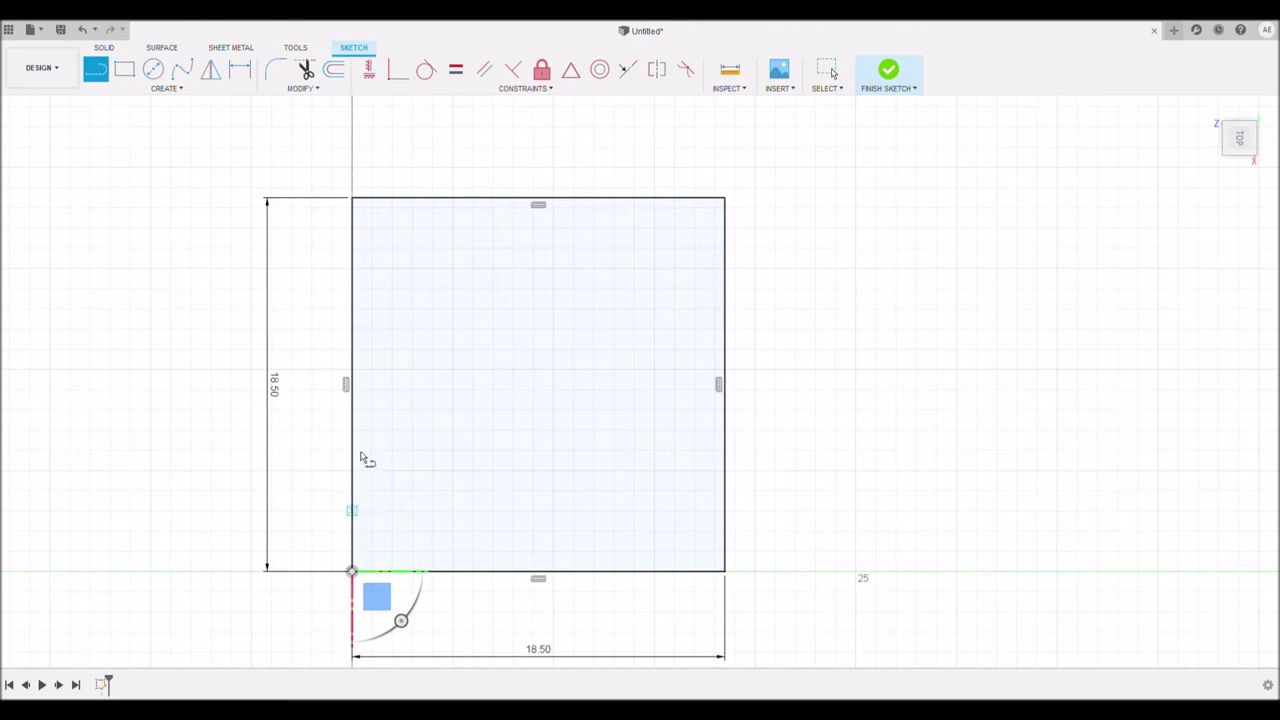
scroll(371, 253, up, 1)
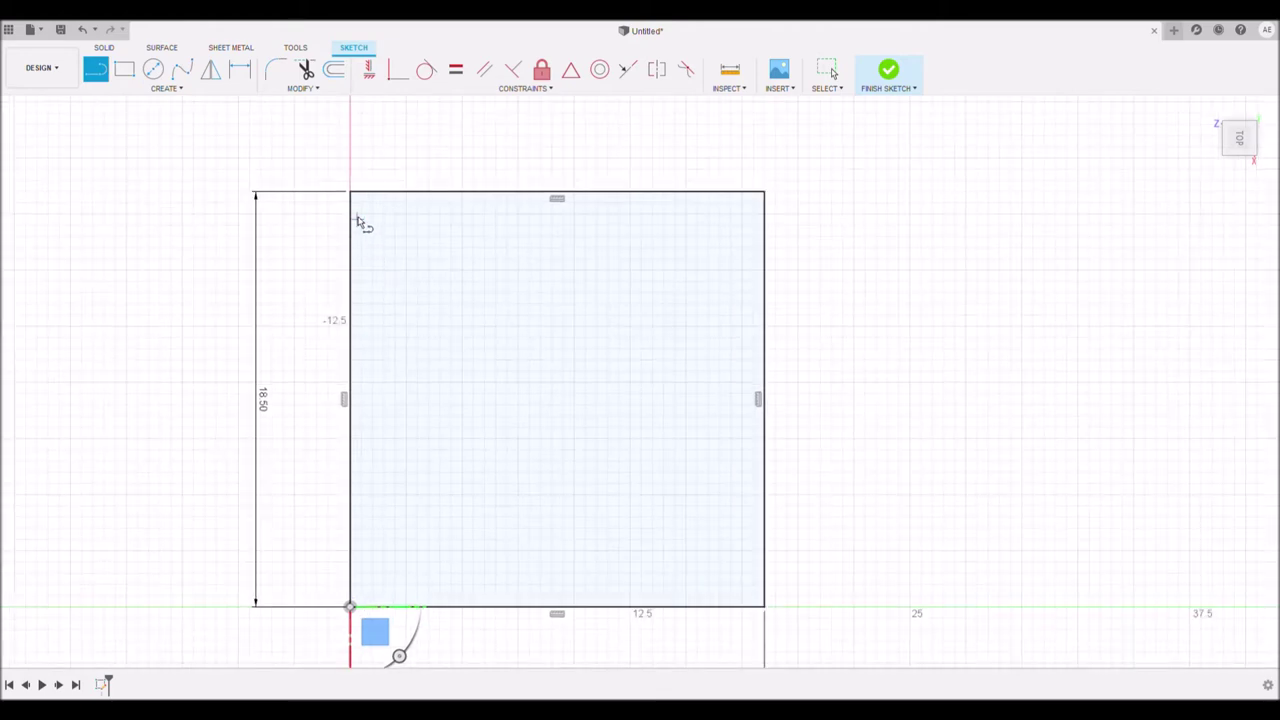
scroll(342, 250, down, 1)
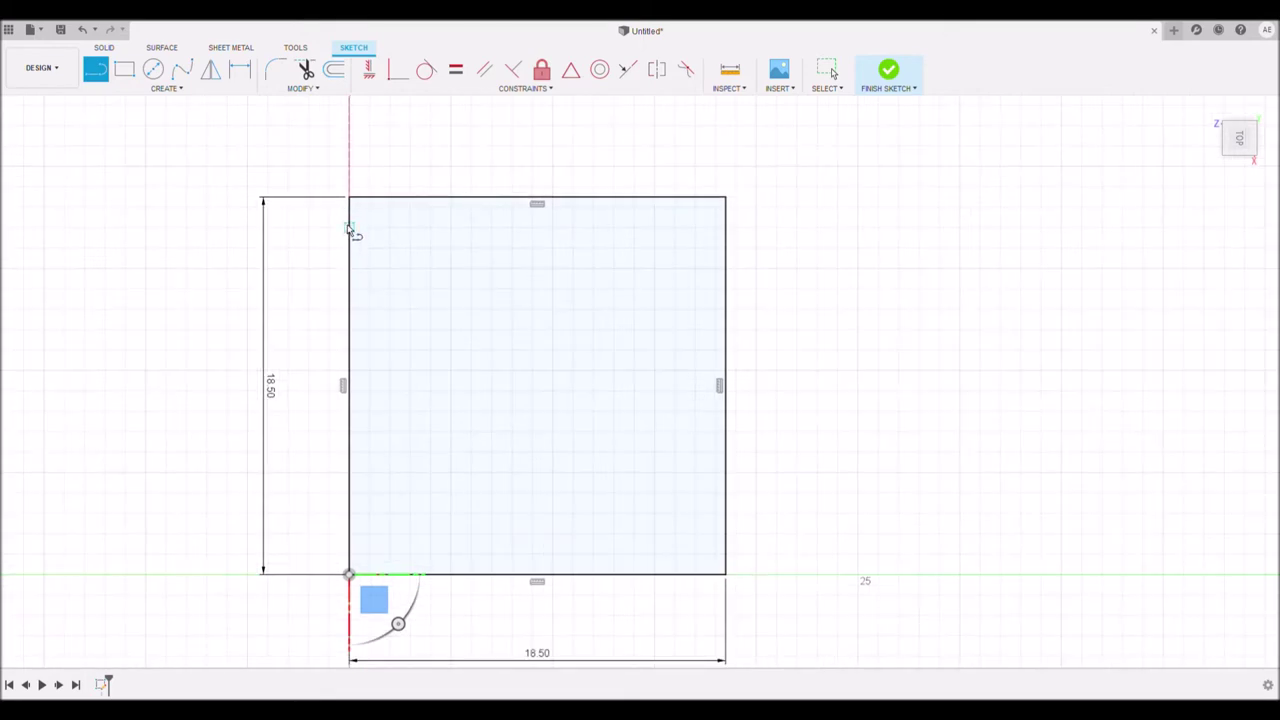
scroll(348, 230, down, 1)
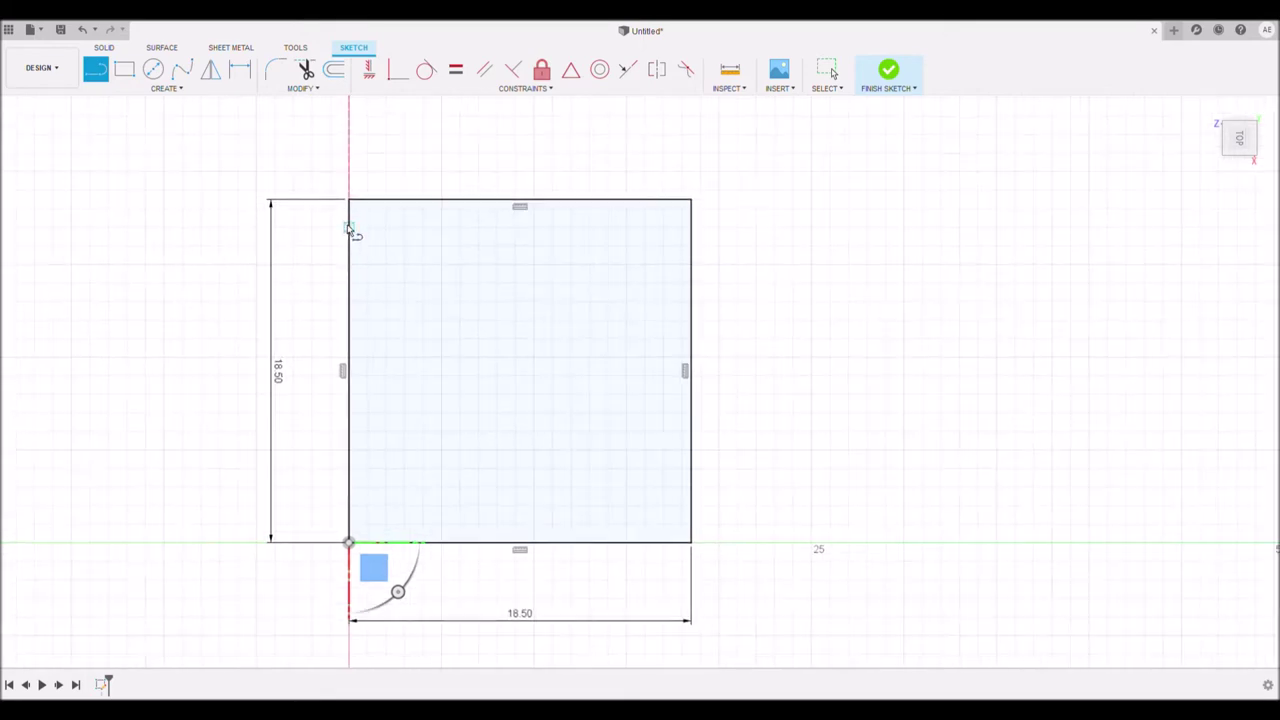
scroll(348, 230, up, 2)
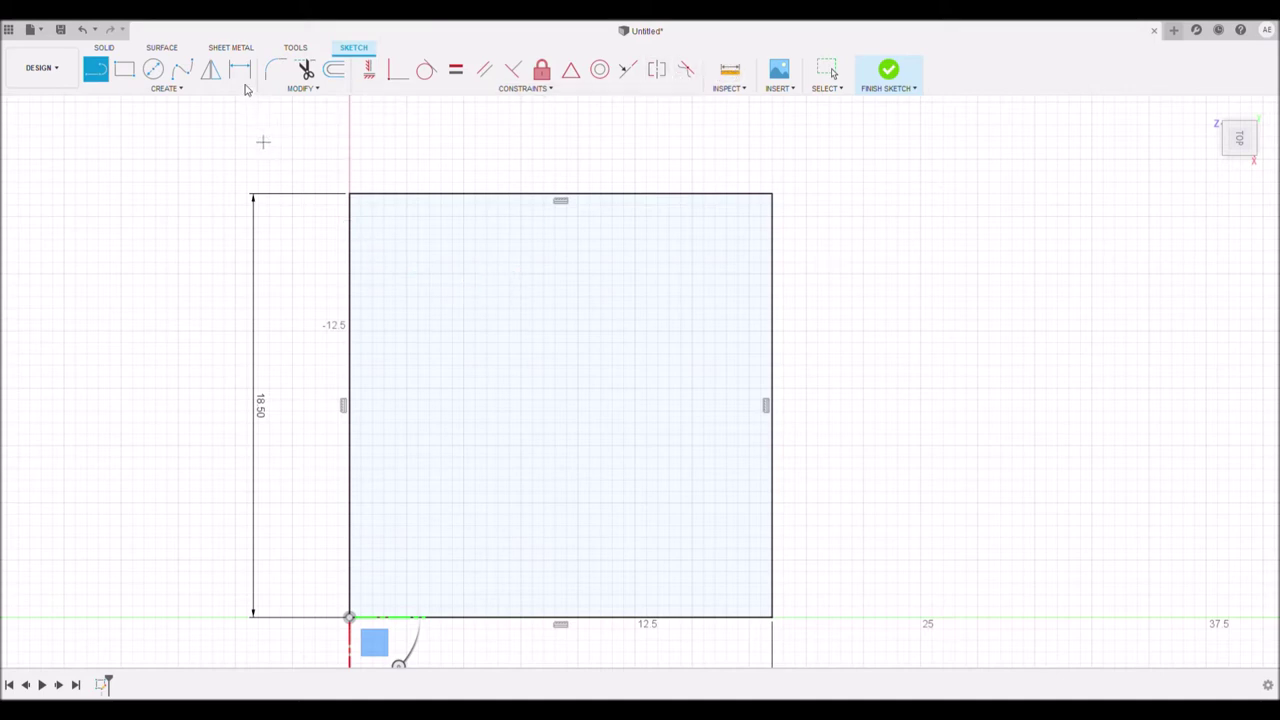
Try to add another length dimension to the square's bottom edge and undo it.
key(d)
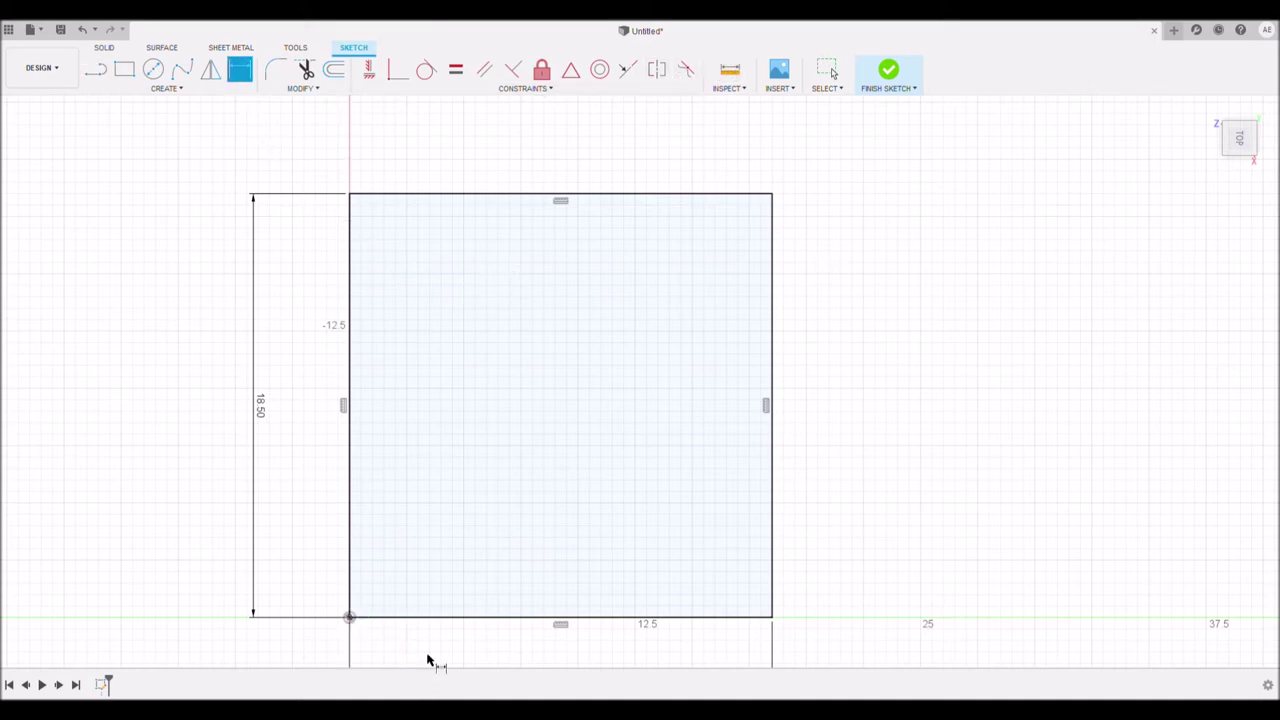
click(376, 617)
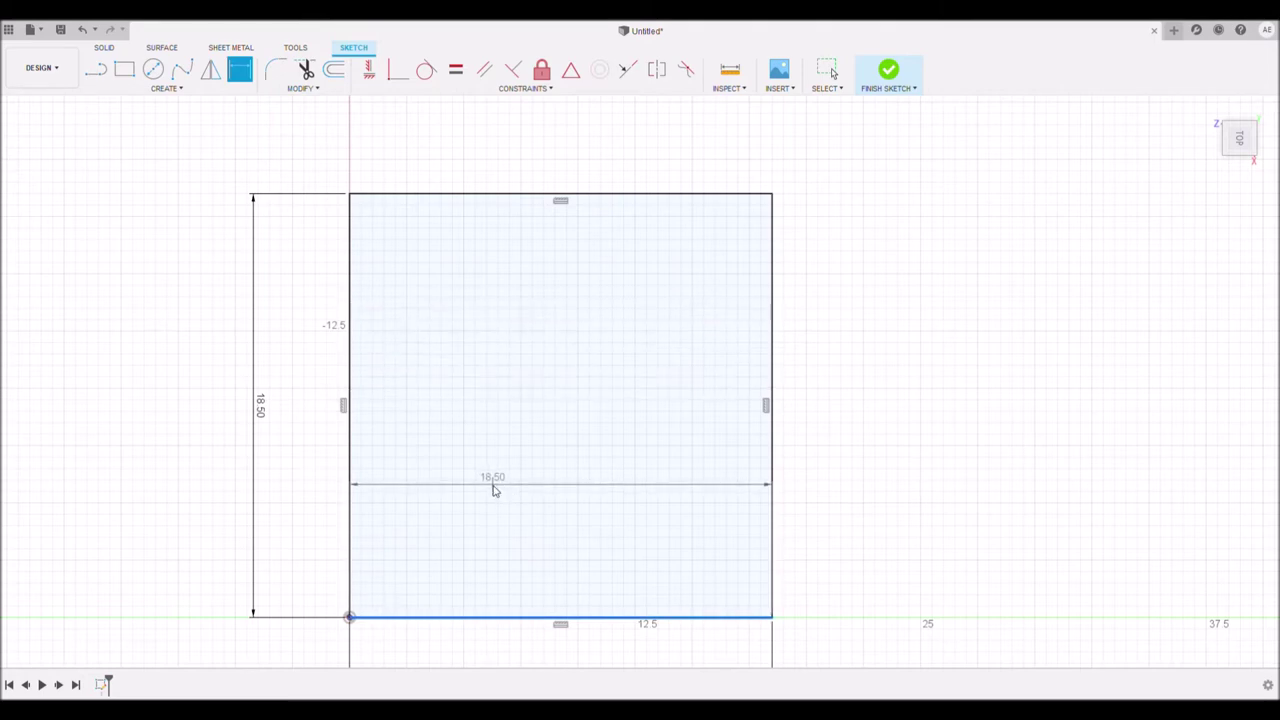
key(Escape)
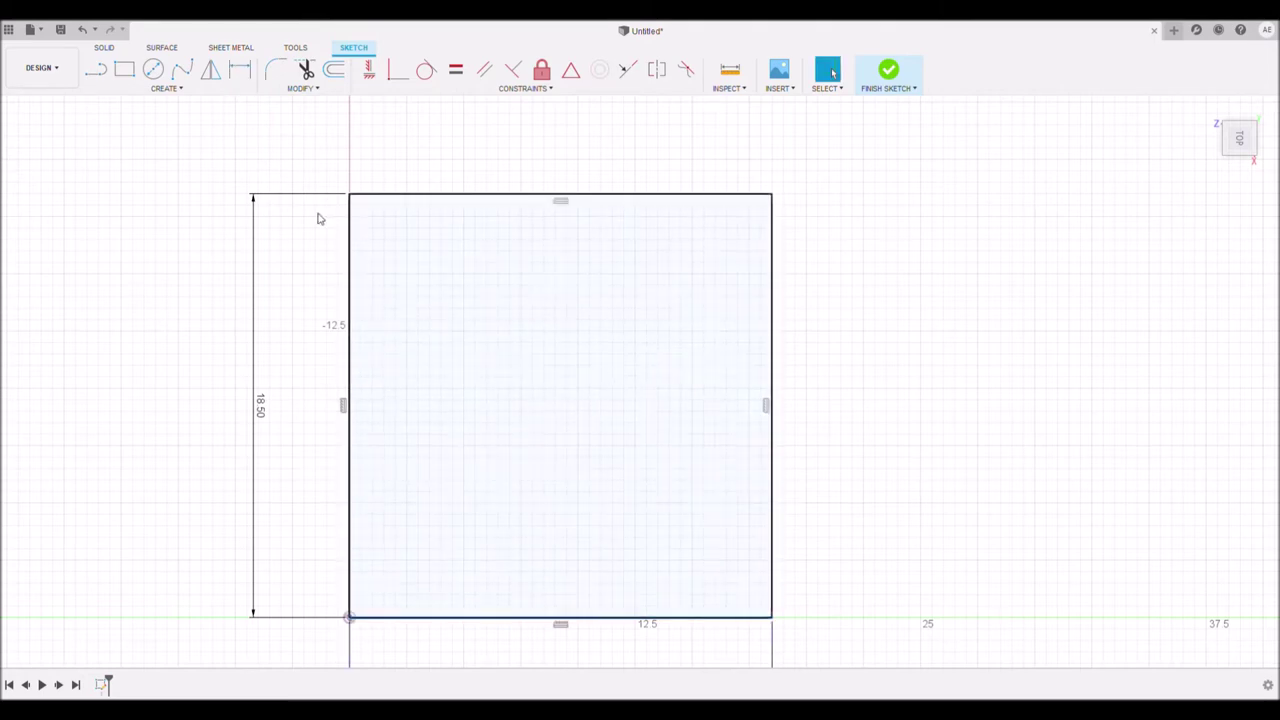
click(239, 69)
click(477, 610)
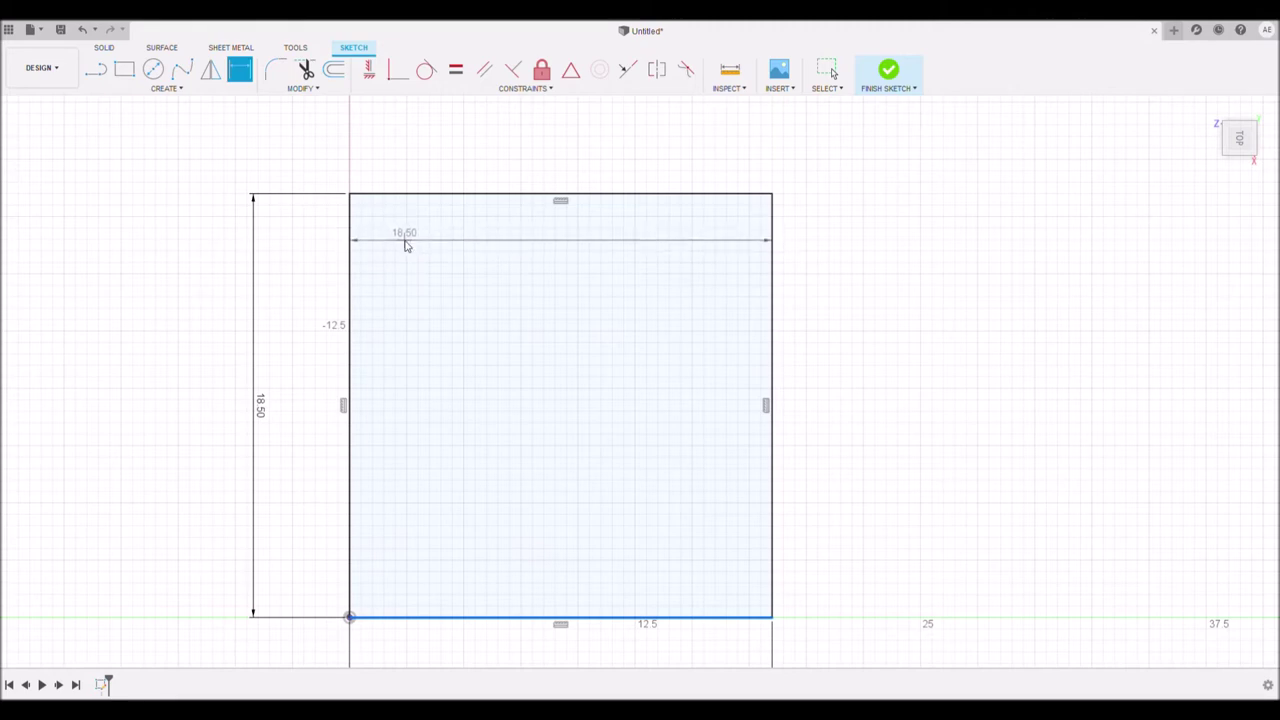
key(Escape)
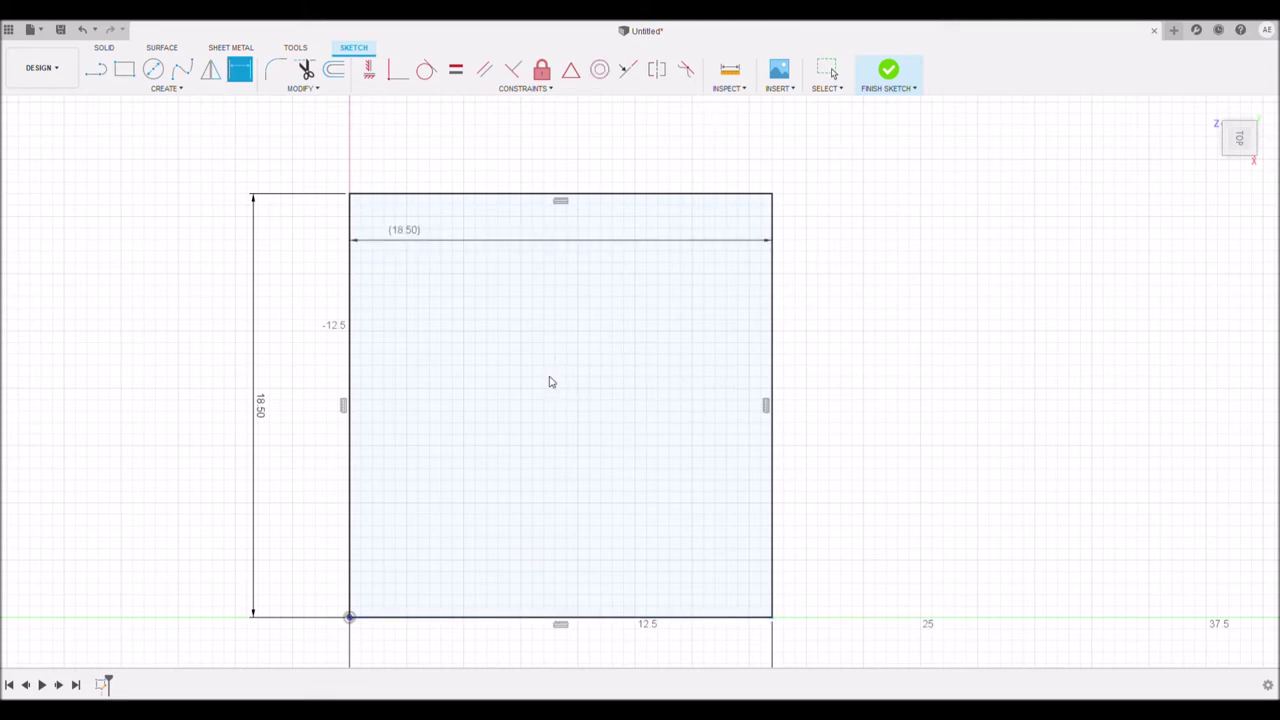
key(Escape)
key(ctrl+z)
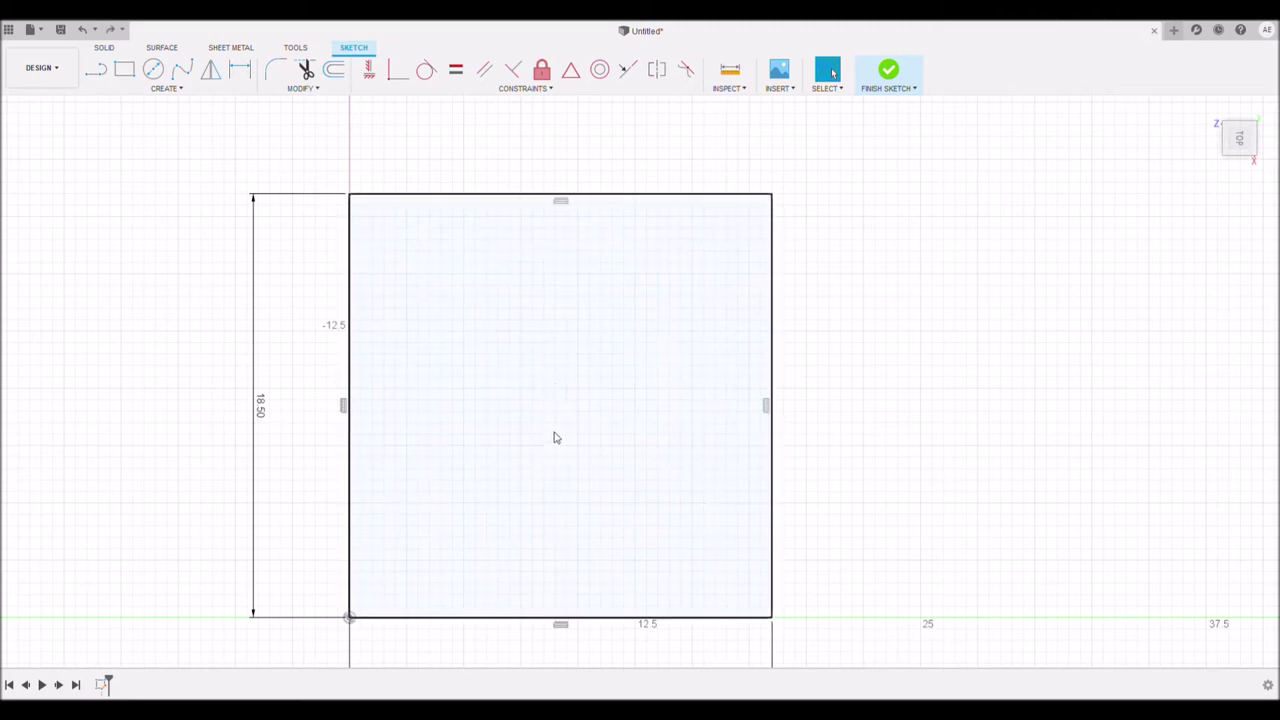
Draw two connected perpendicular lines about 16.5 mm long inside the square, from its left edge across and down to its bottom edge.
click(95, 68)
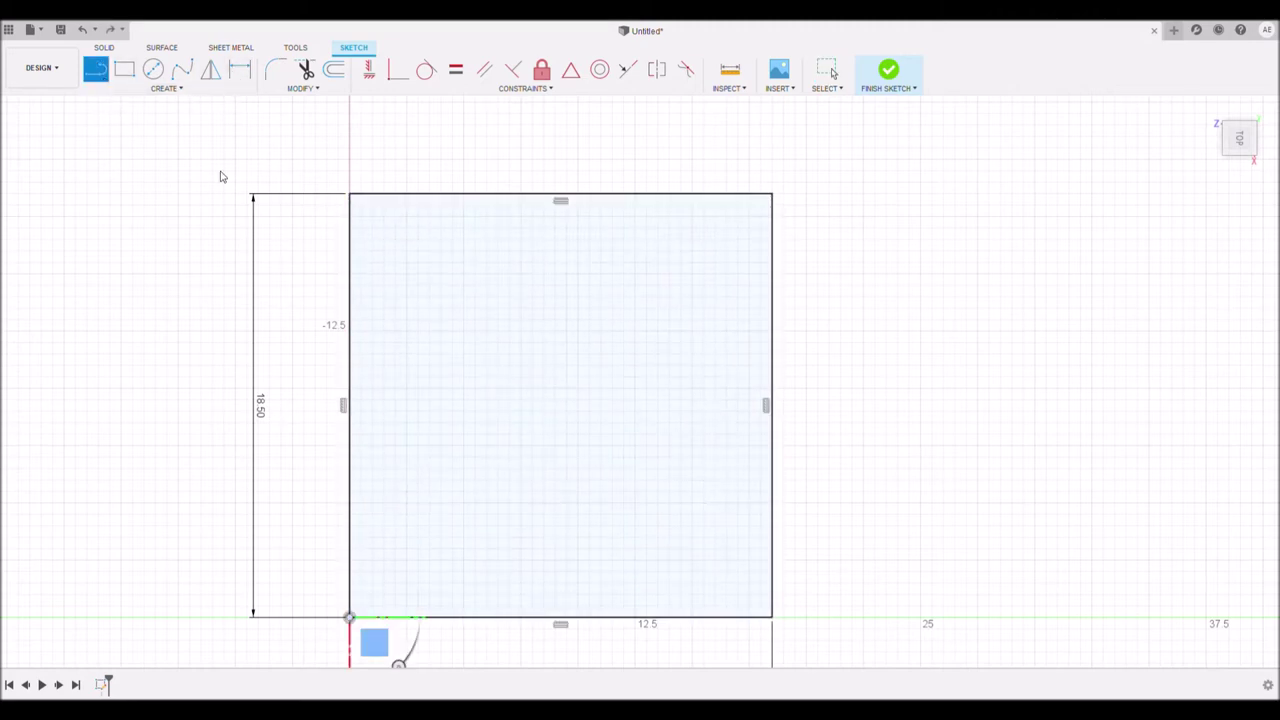
click(350, 240)
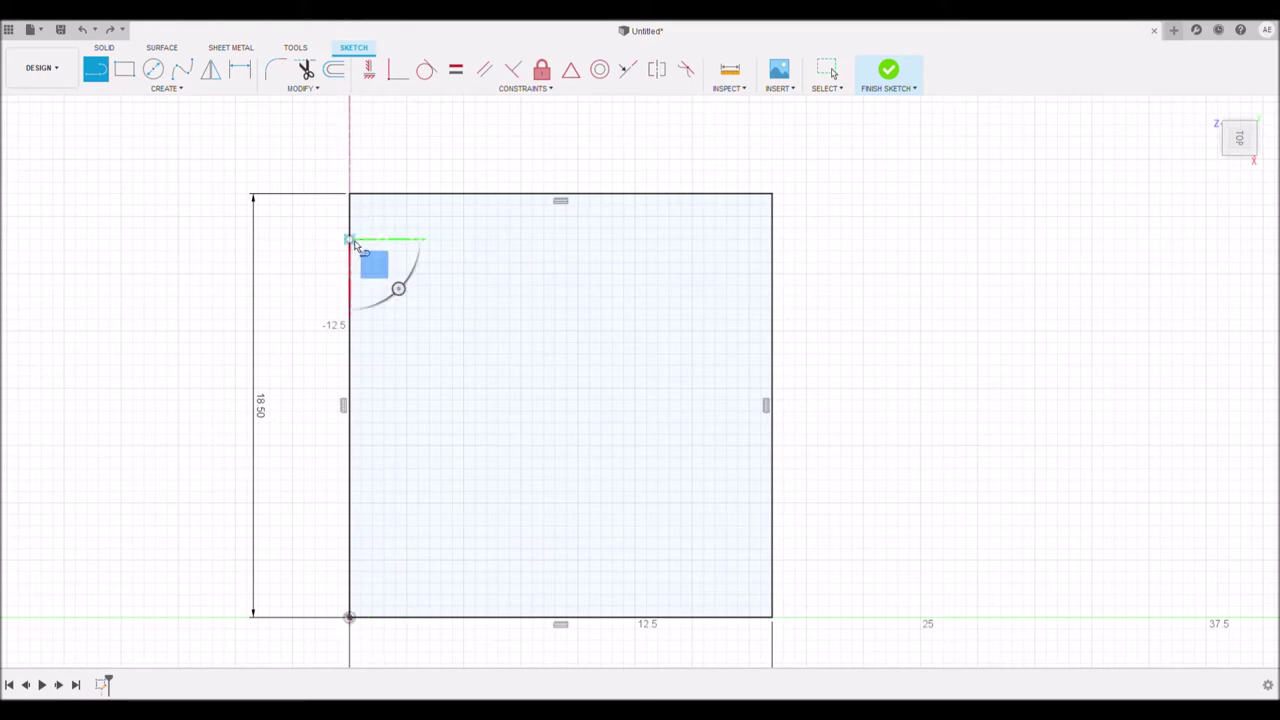
click(727, 241)
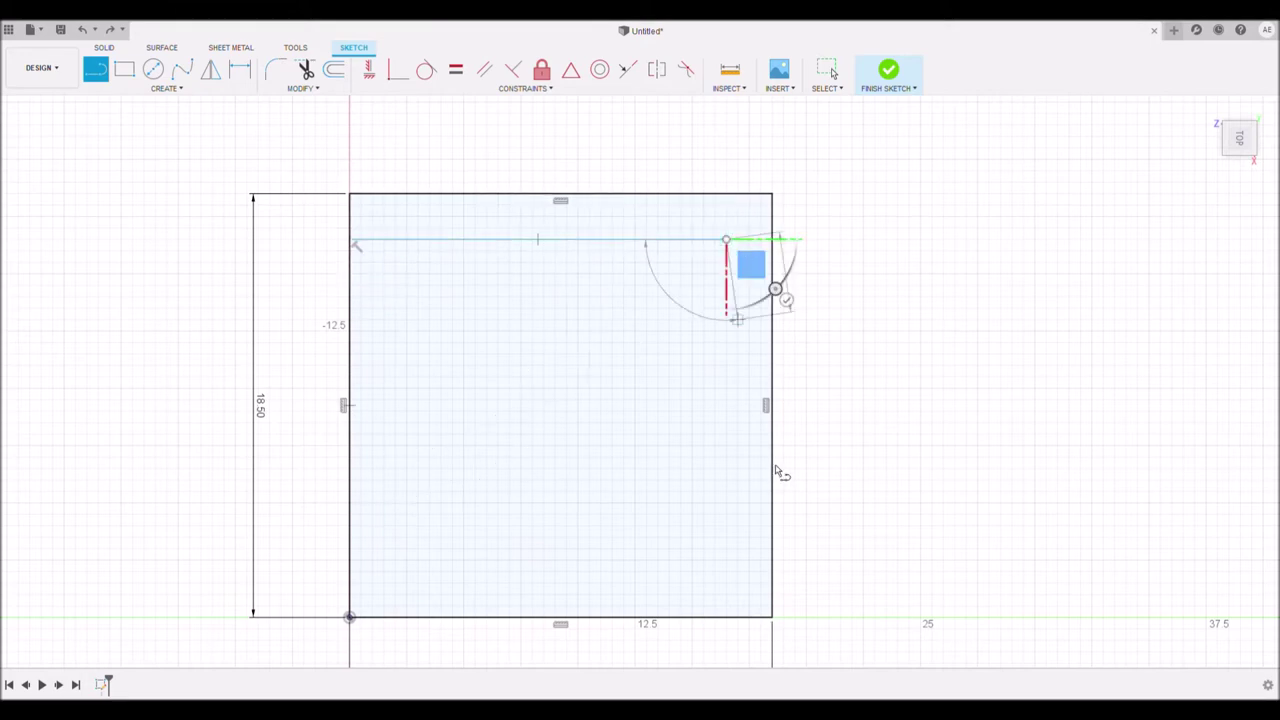
click(727, 618)
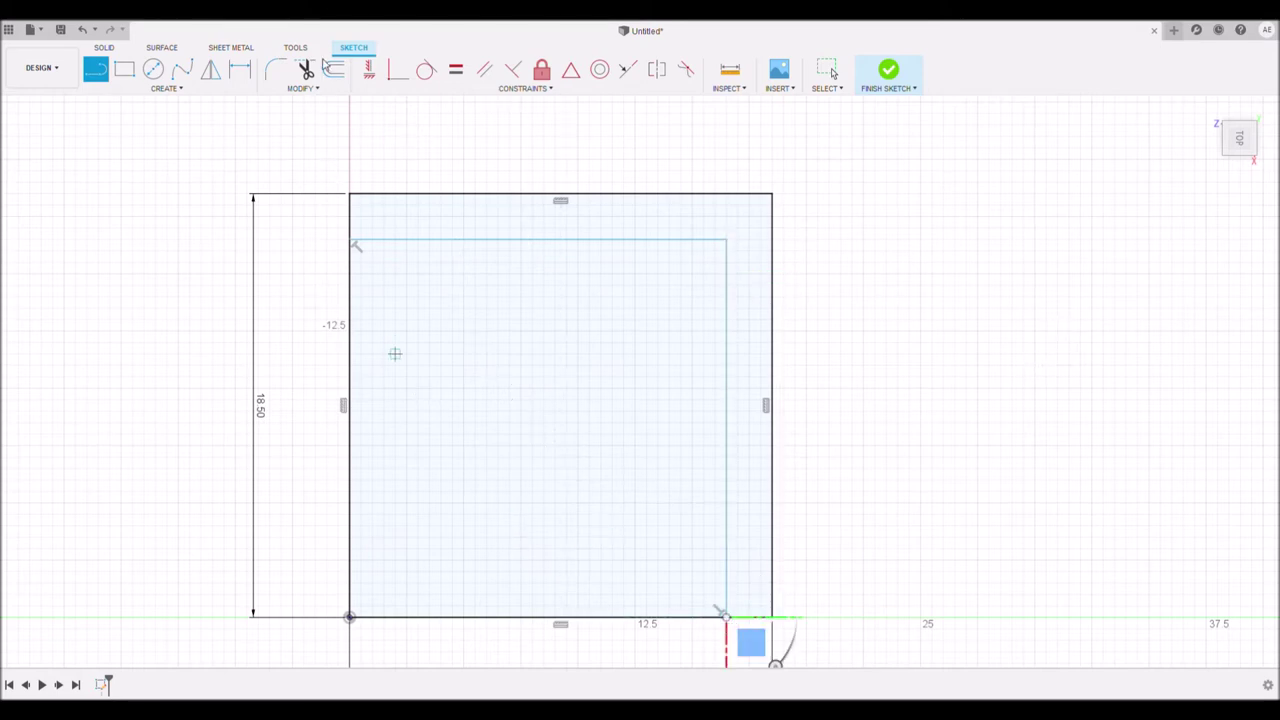
key(Escape)
Measure the distance between the inner horizontal line and the square's bottom edge.
click(454, 246)
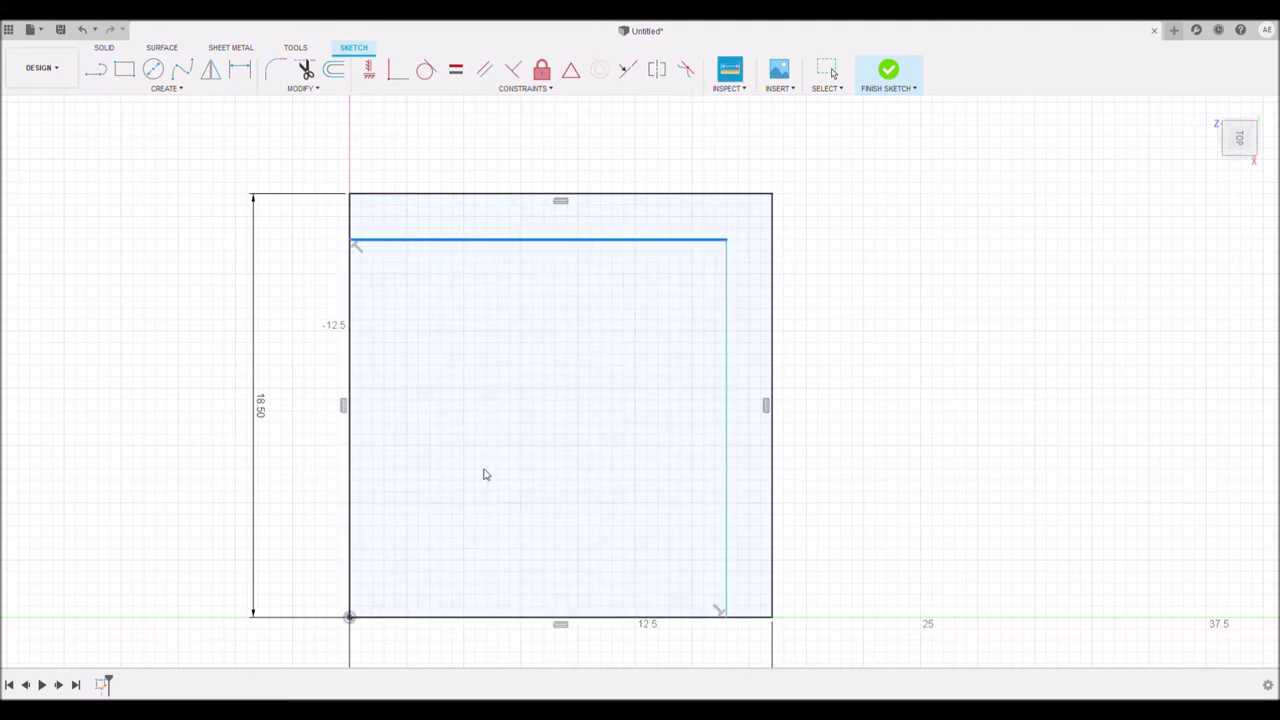
click(478, 621)
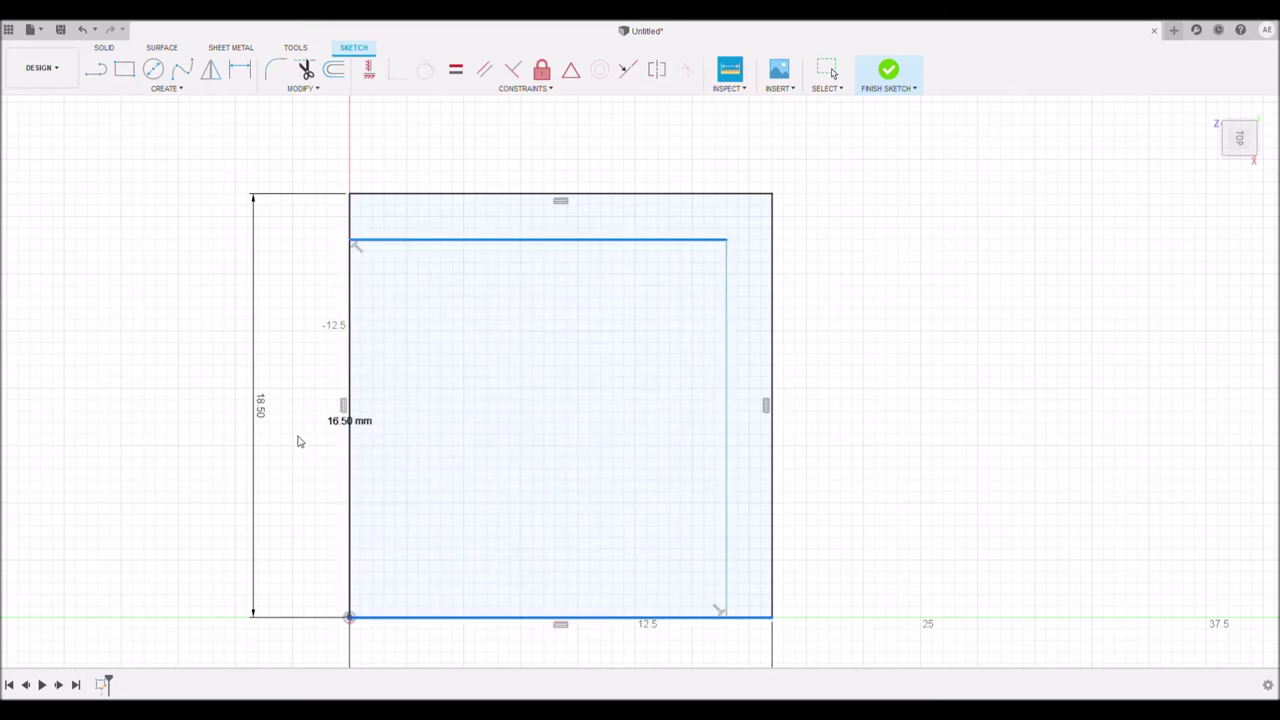
key(Escape)
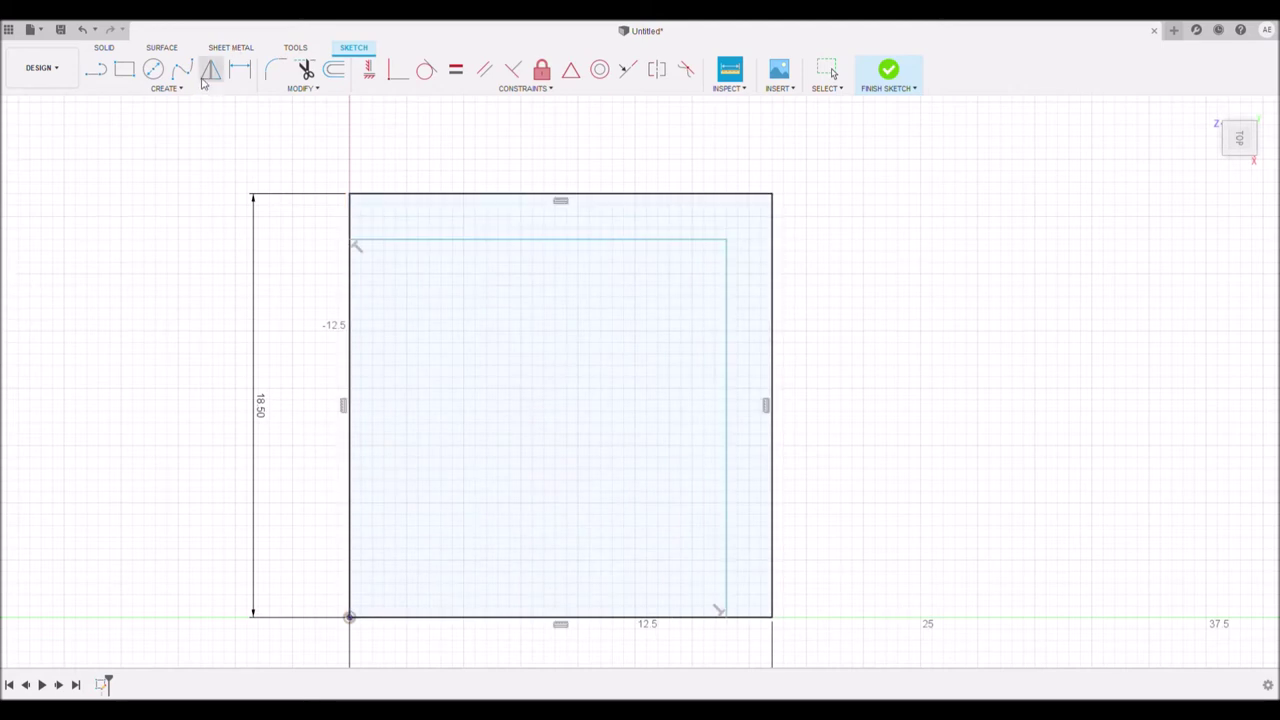
Draw a circle centred just inside the corner of the two inner lines, passing through that corner.
click(153, 69)
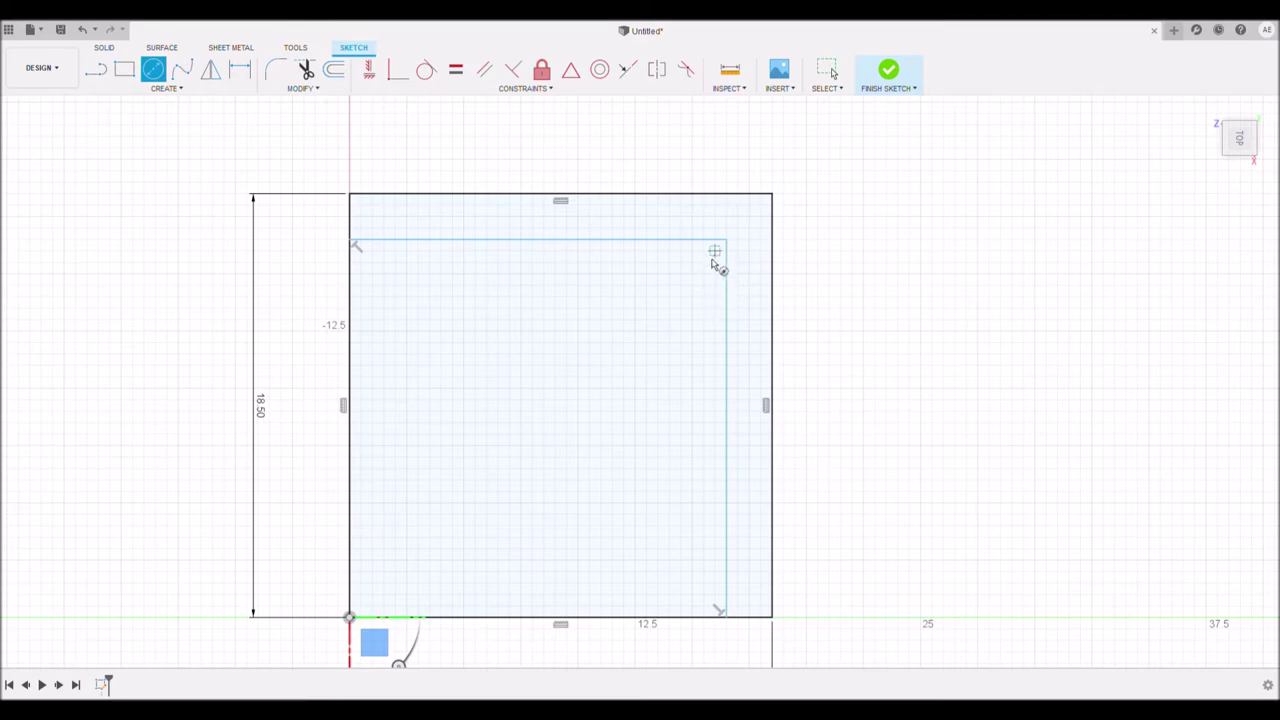
click(692, 274)
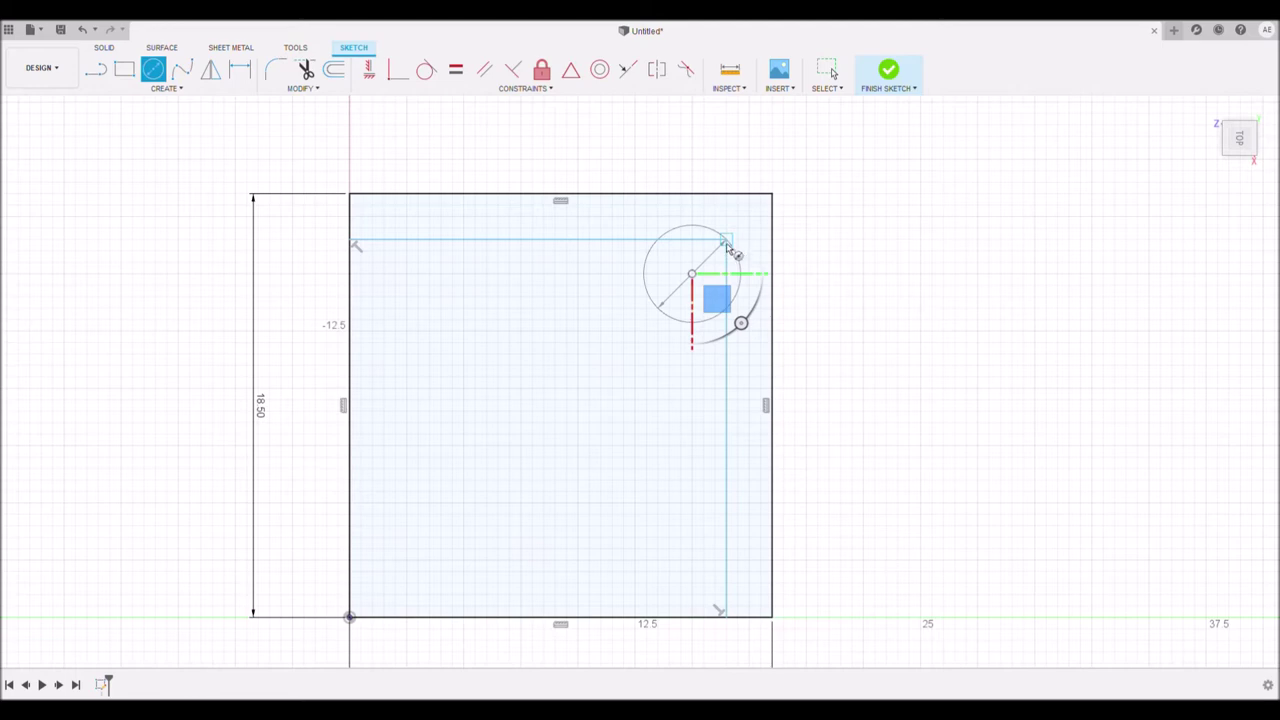
click(726, 241)
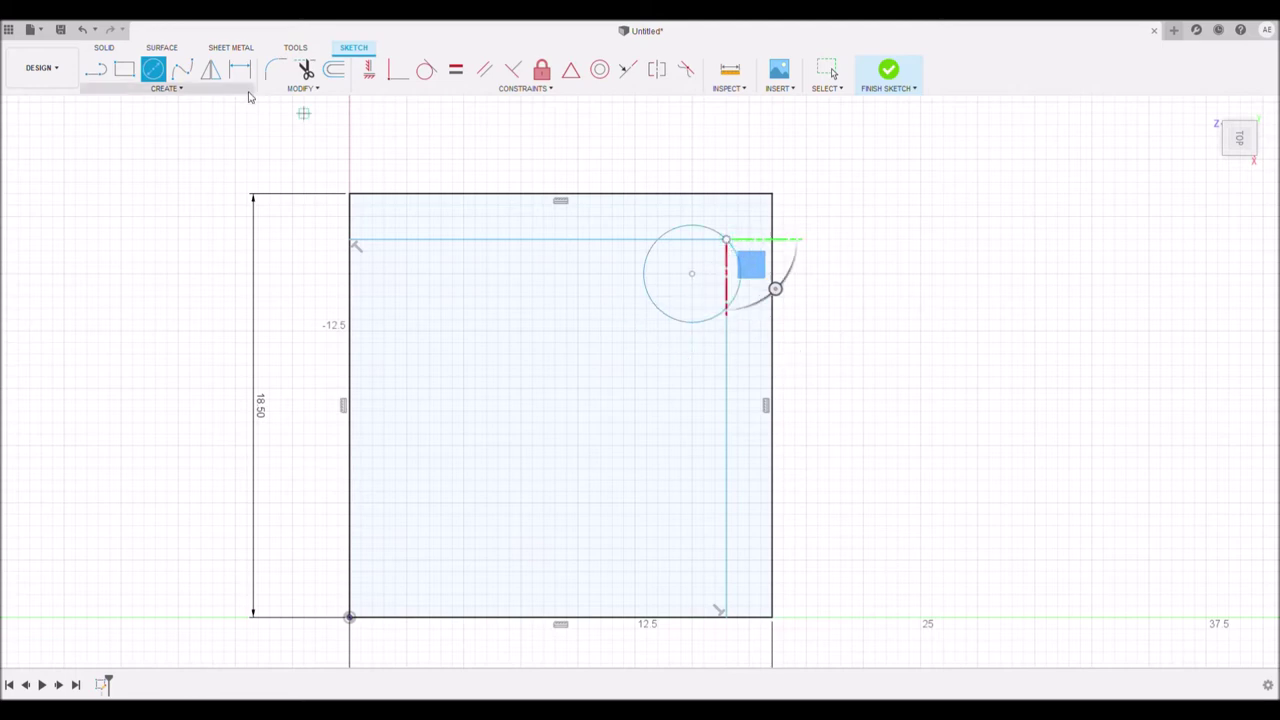
click(669, 297)
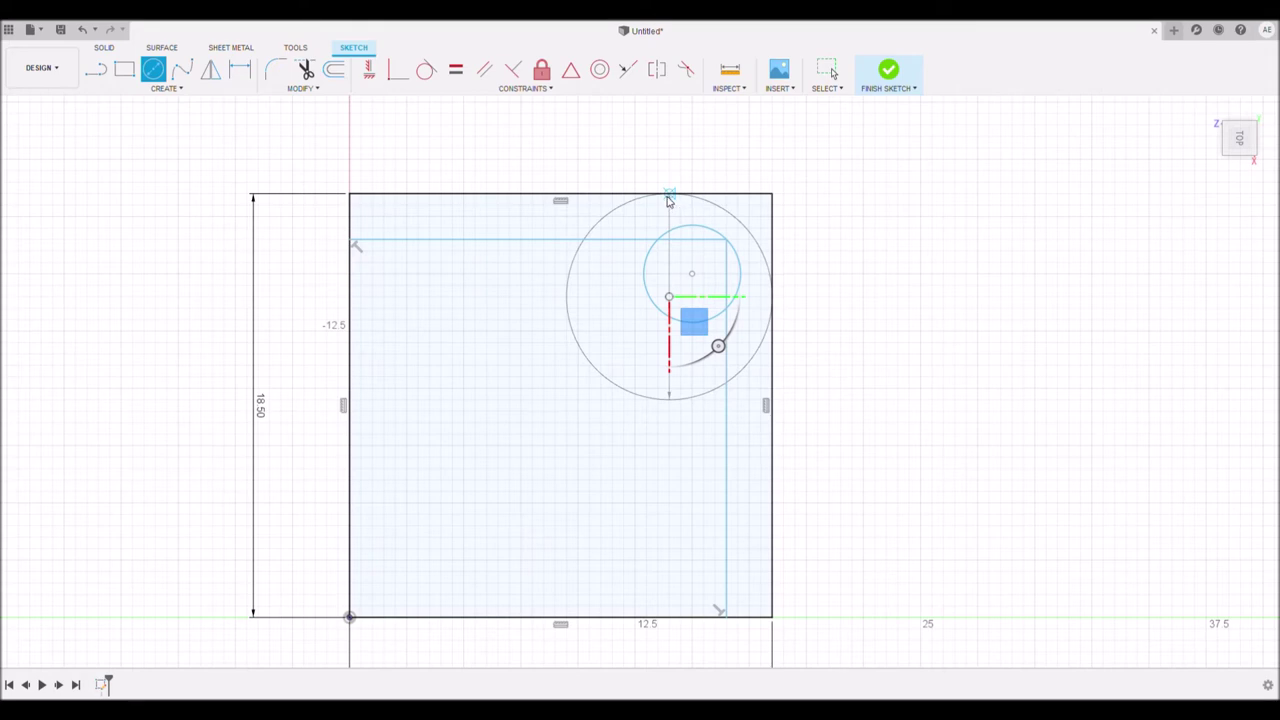
key(Escape)
Draw a larger circle concentric with the small one, reaching the square's top edge.
click(155, 75)
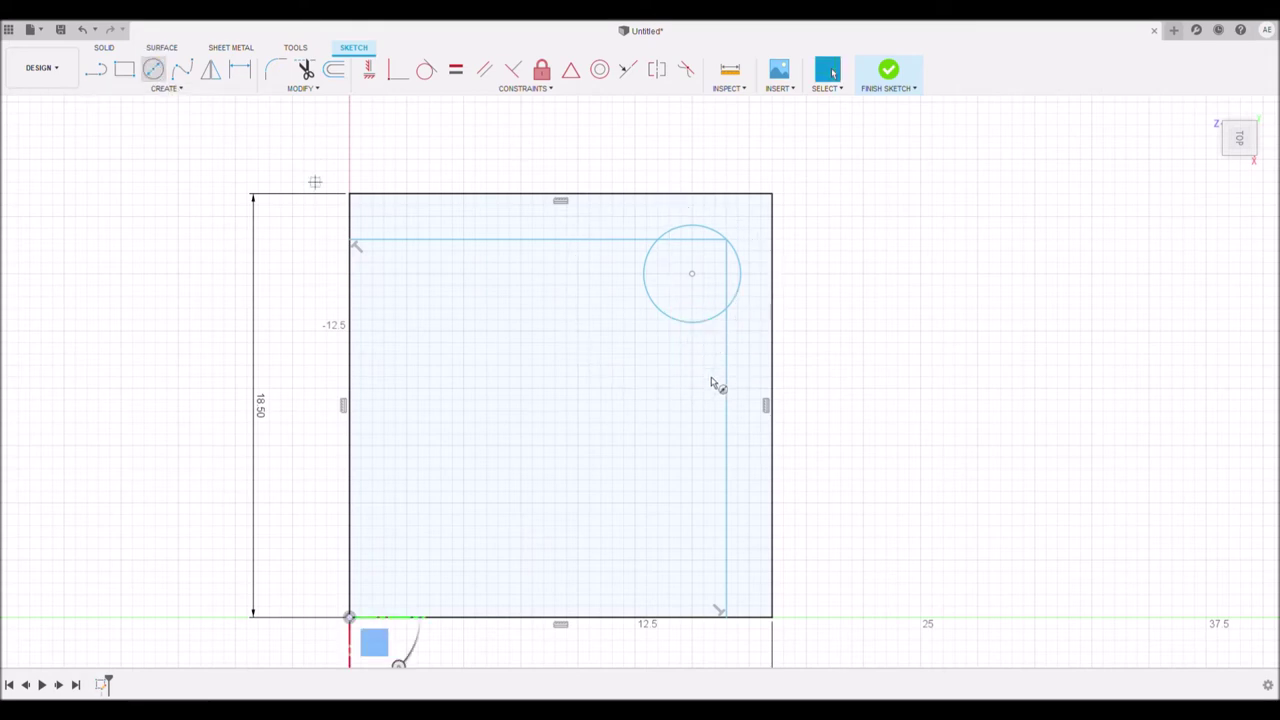
click(692, 274)
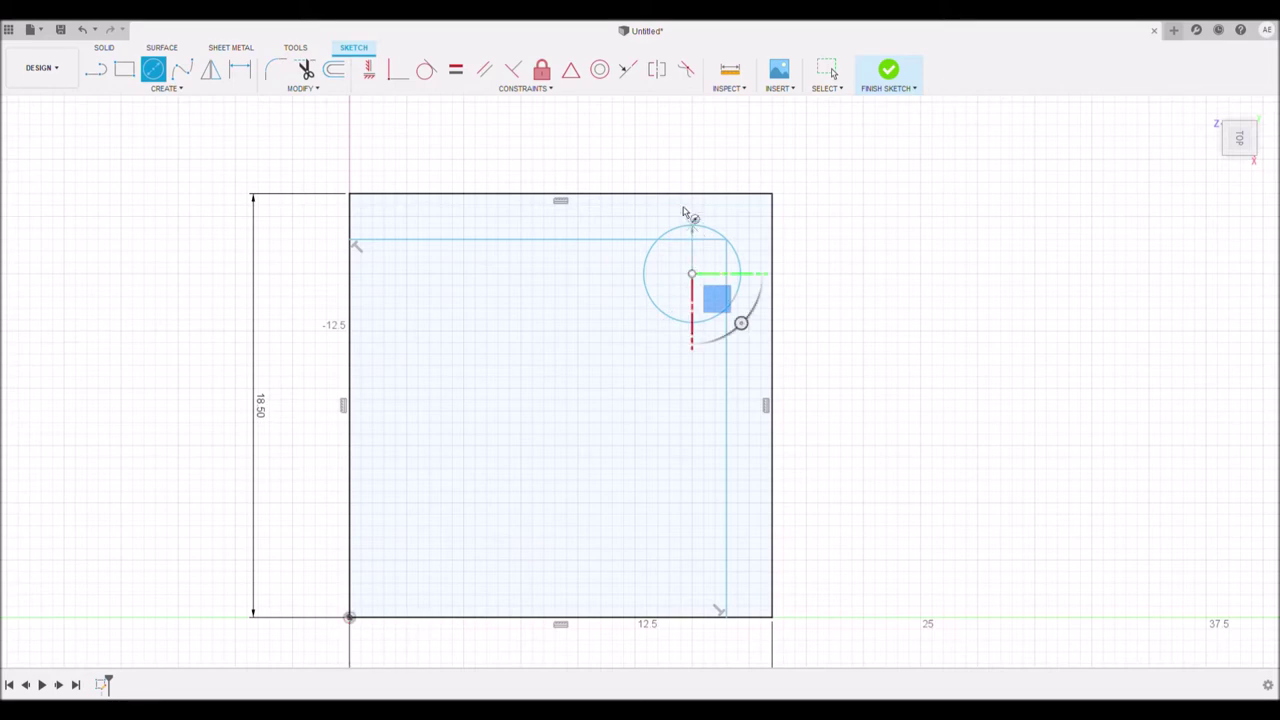
click(697, 195)
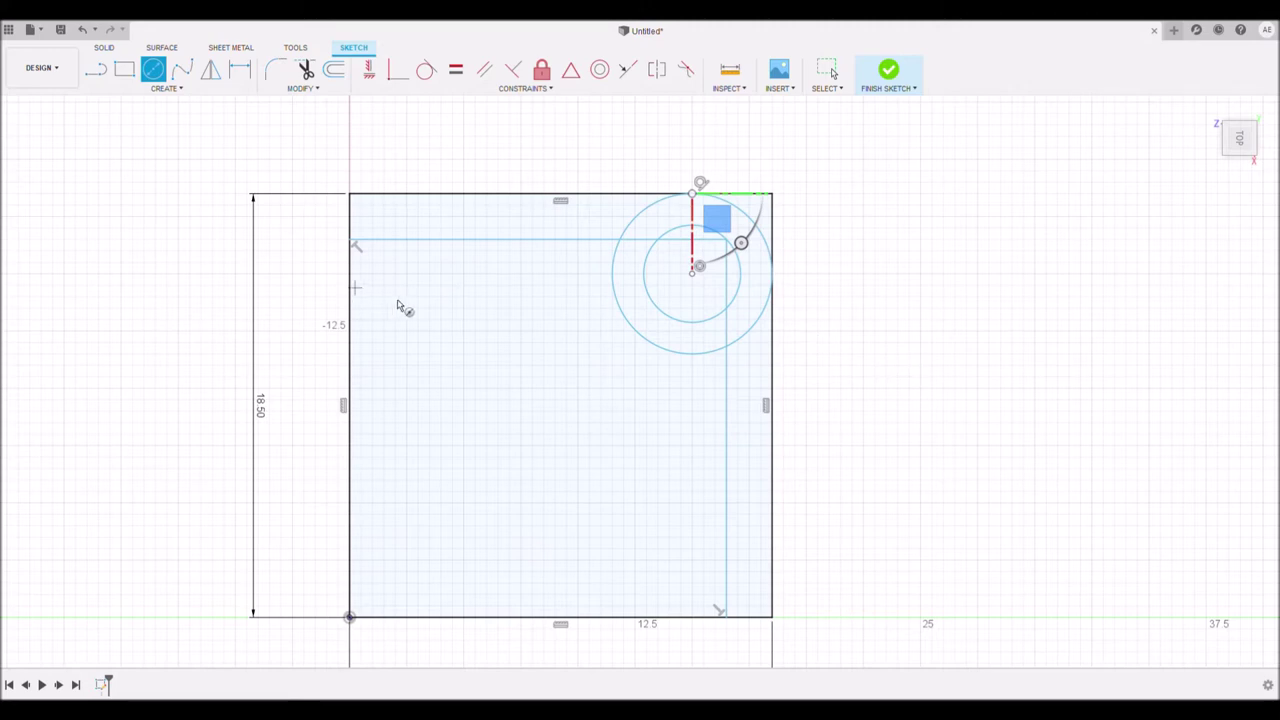
Trim the inner lines inside the small corner circle and the square's top-right corner outside the large circle.
click(305, 70)
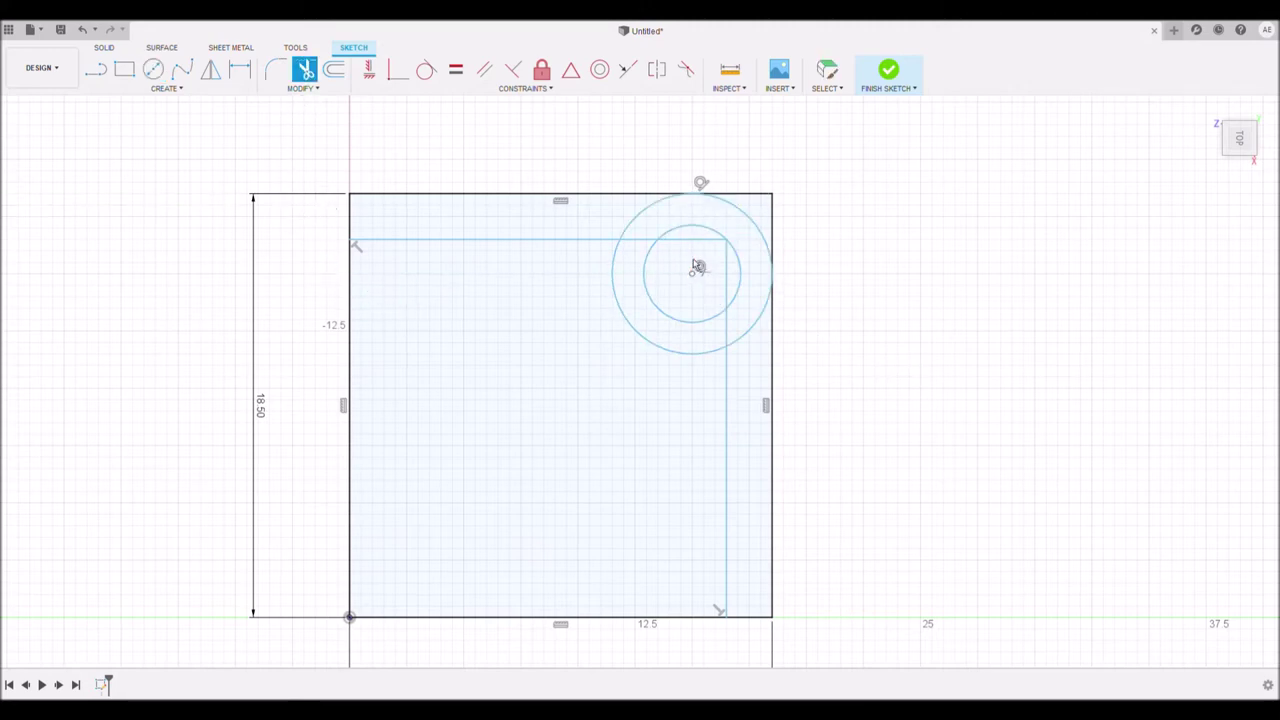
click(694, 243)
click(726, 278)
click(760, 203)
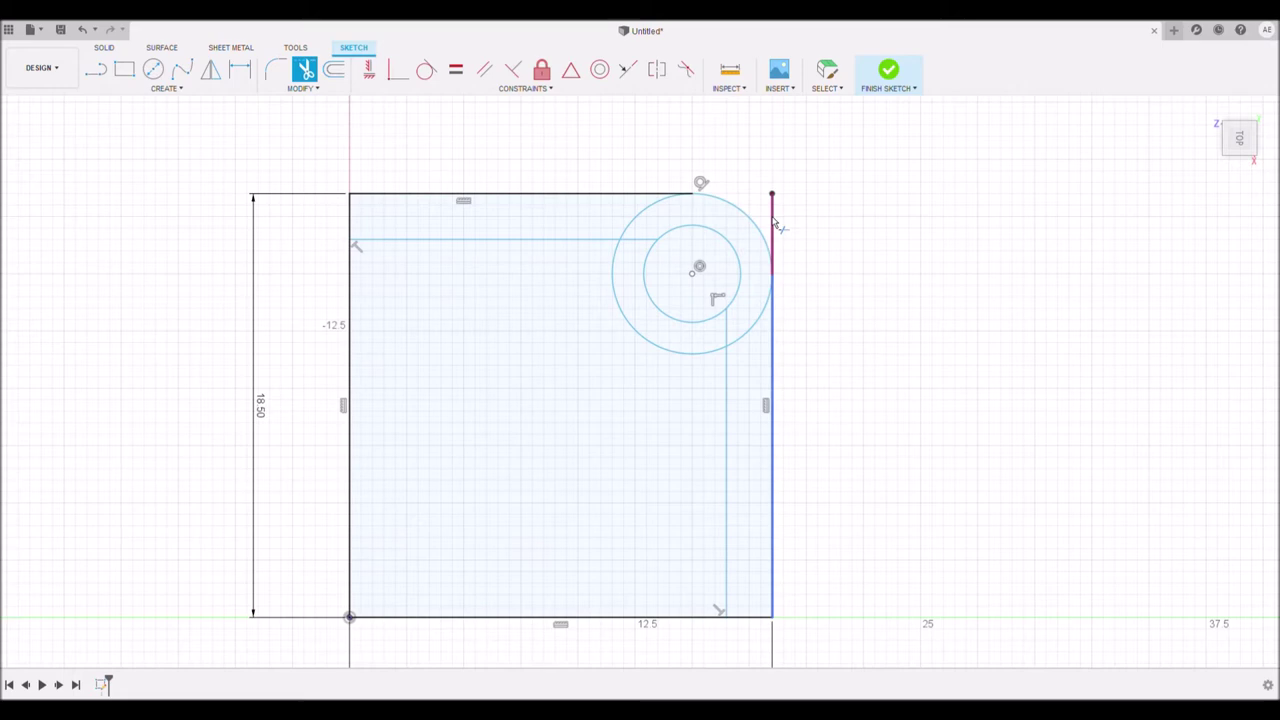
click(773, 222)
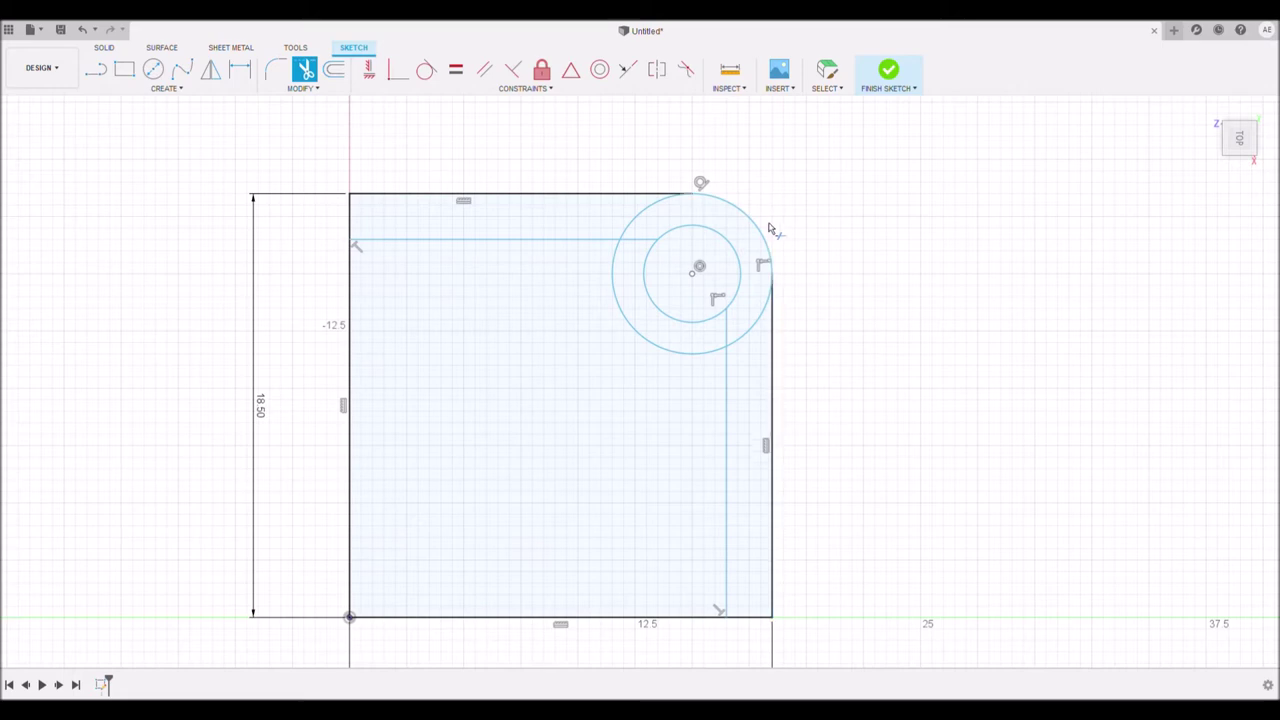
Trim the large circle so only the arc rounding the square's top-right corner is left.
click(748, 340)
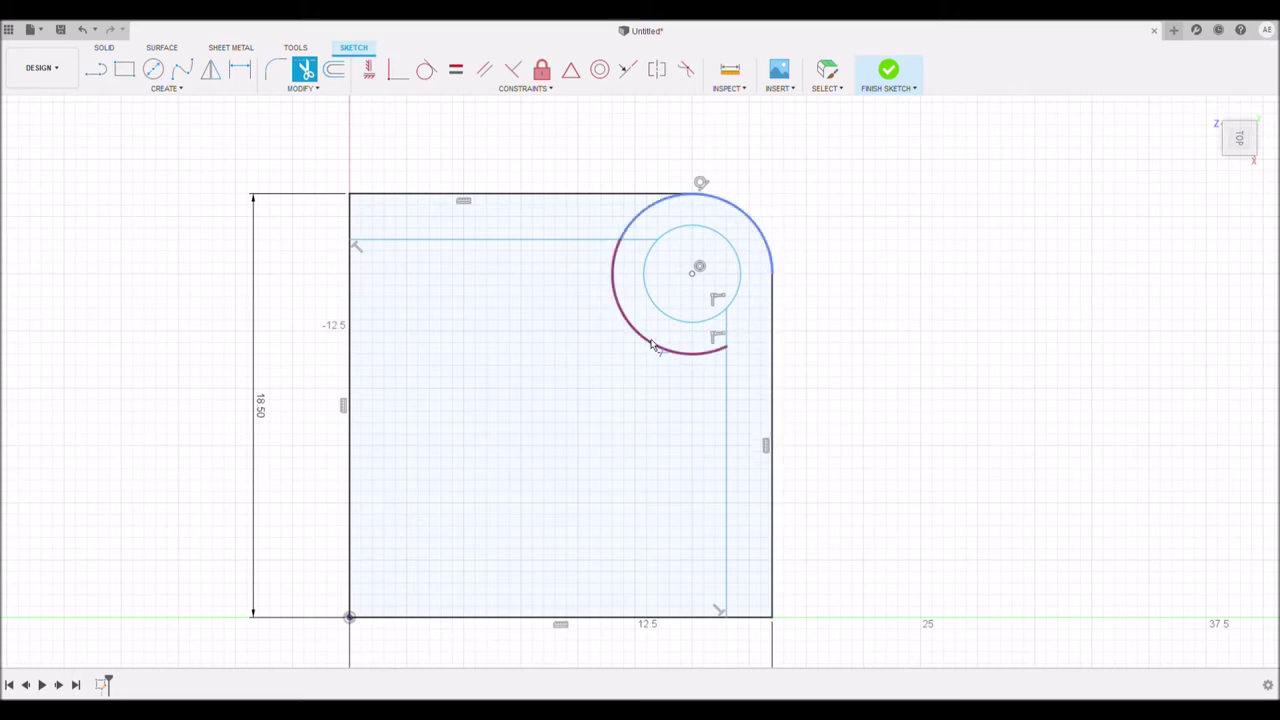
click(650, 347)
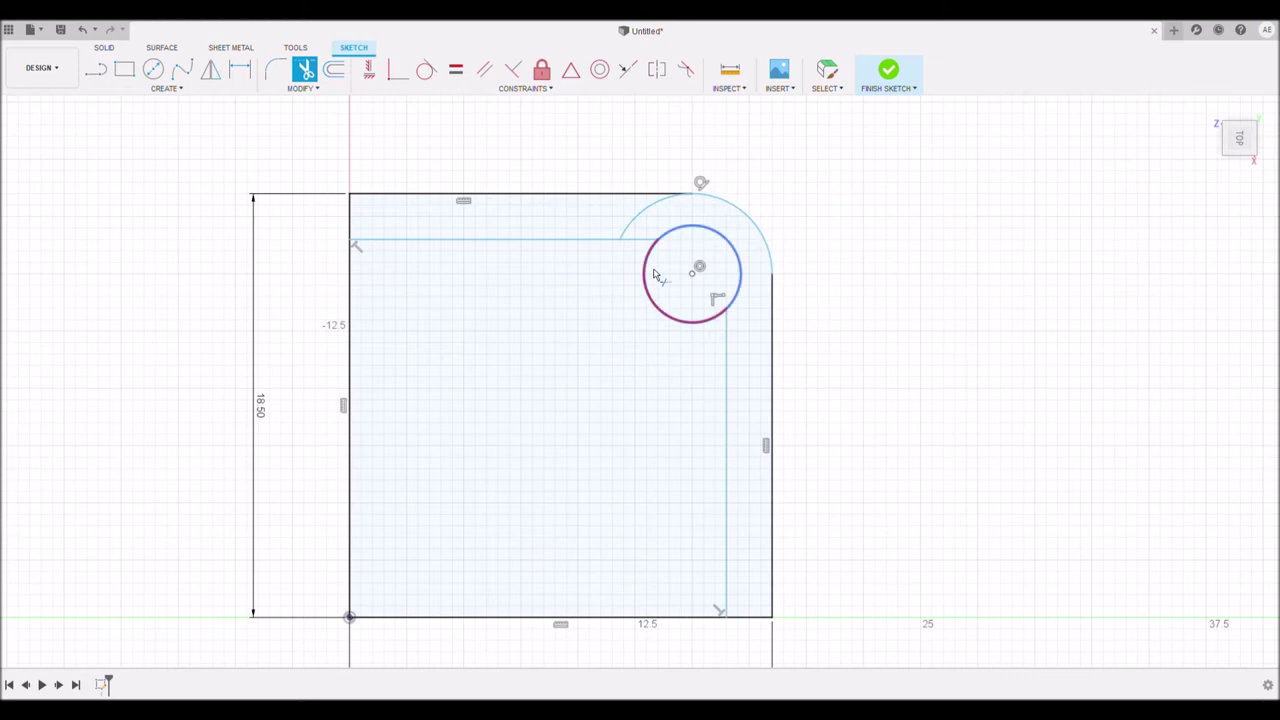
click(645, 219)
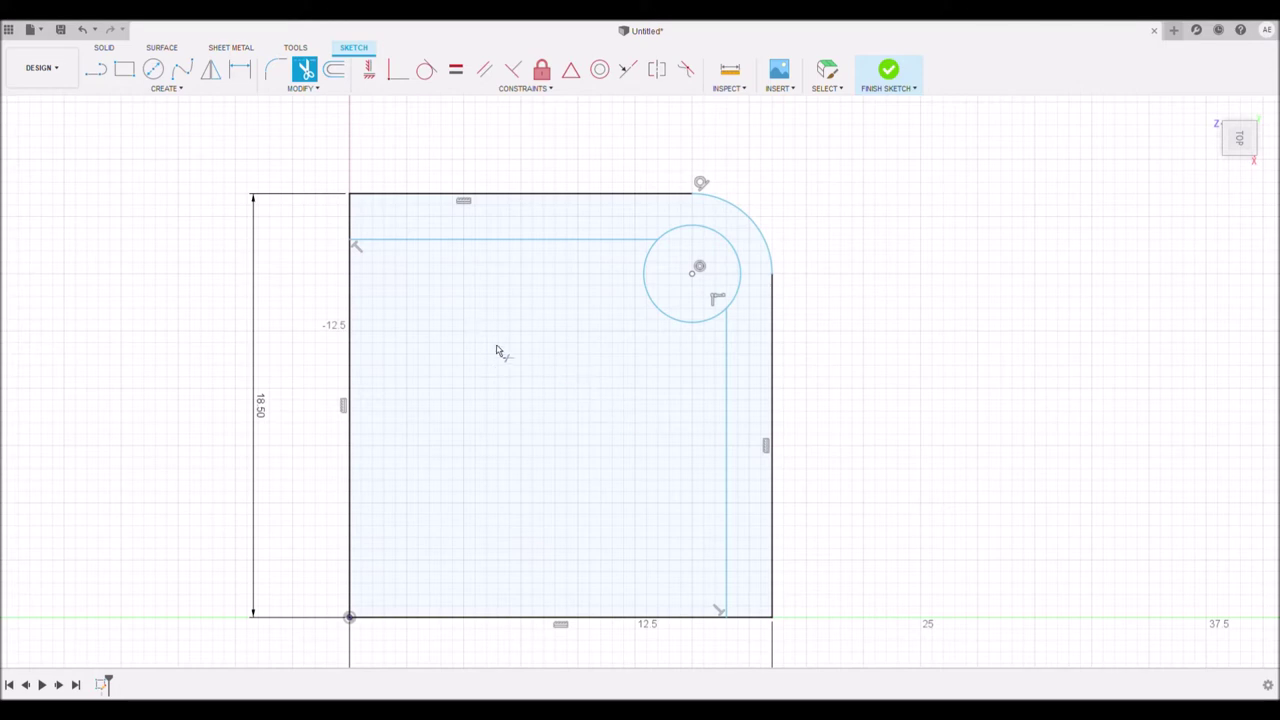
Draw a small circle in the square's top-left corner, fitting between the top edge and inner line and reaching the left edge.
click(153, 70)
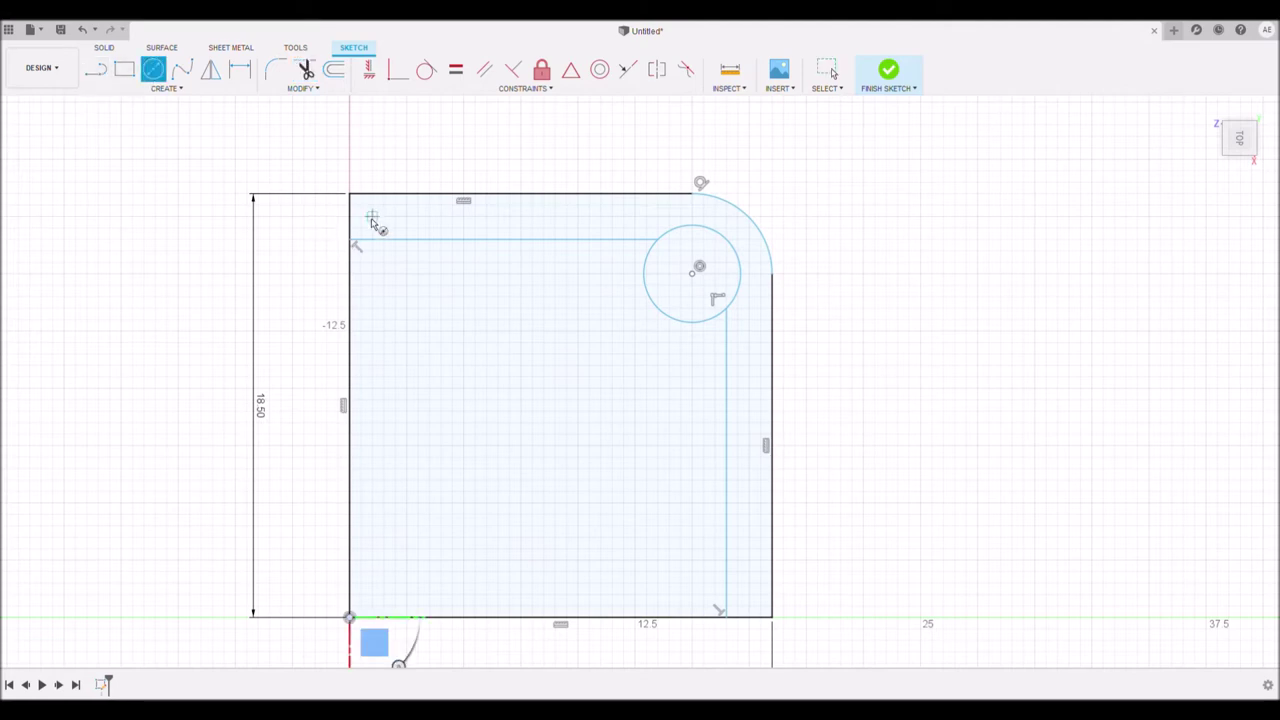
click(371, 217)
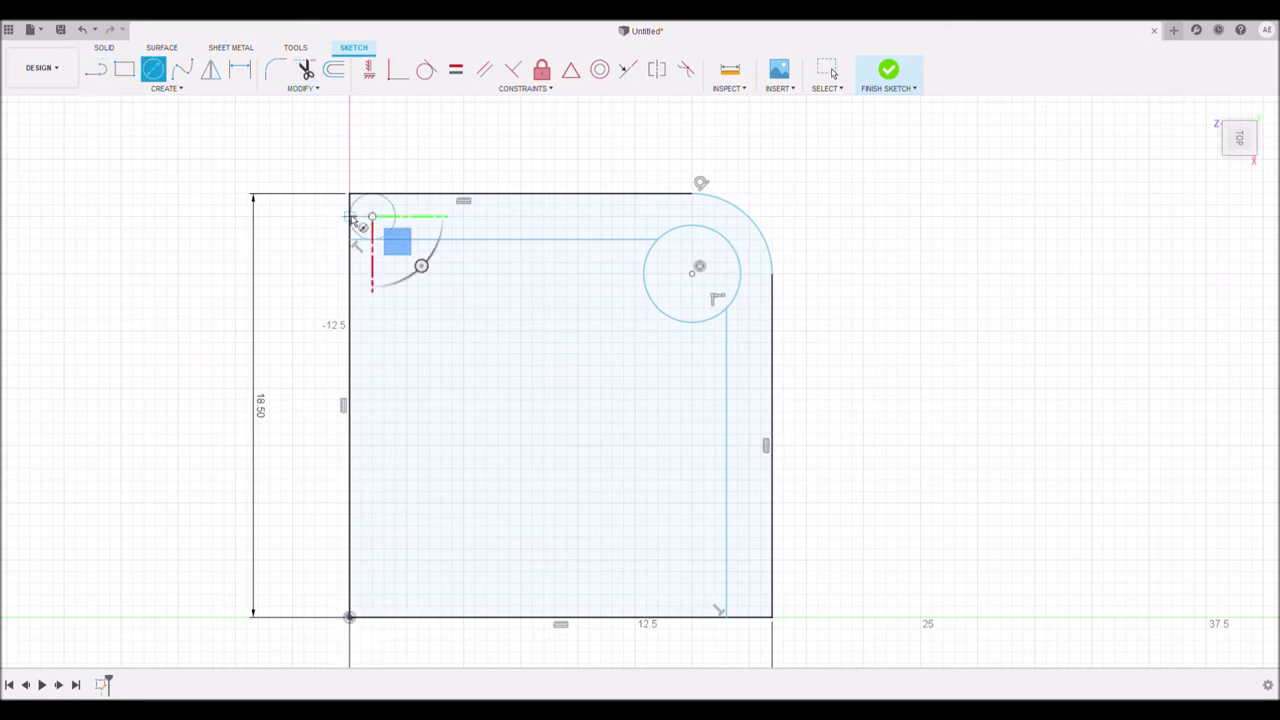
click(349, 217)
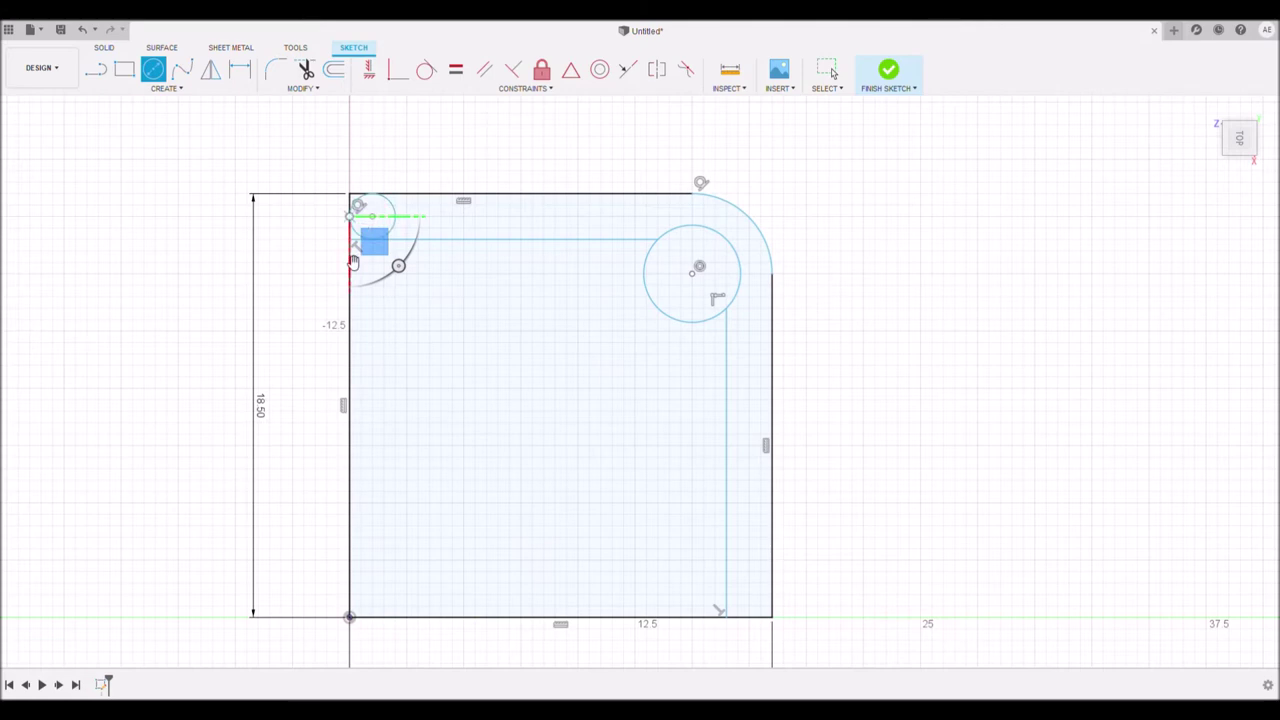
Draw an equal small circle in the bottom-right corner and a circle twice that size touching both edges of the bottom-left corner.
click(749, 595)
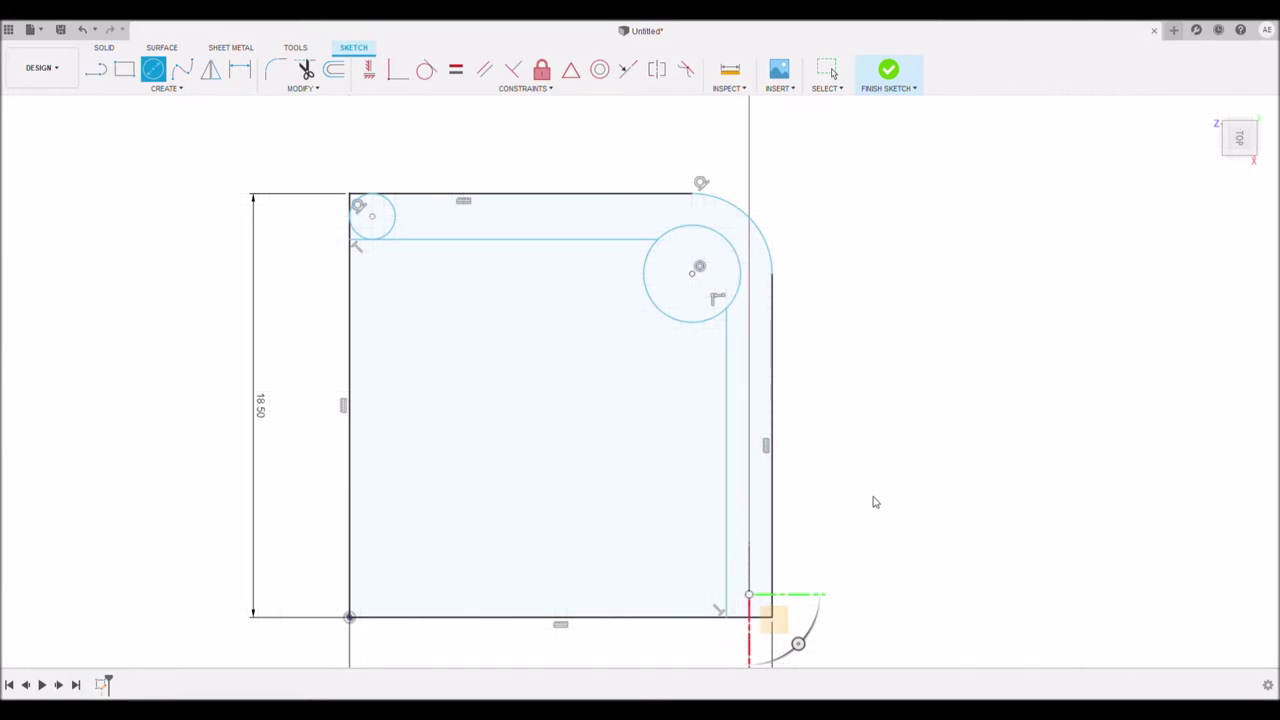
key(Escape)
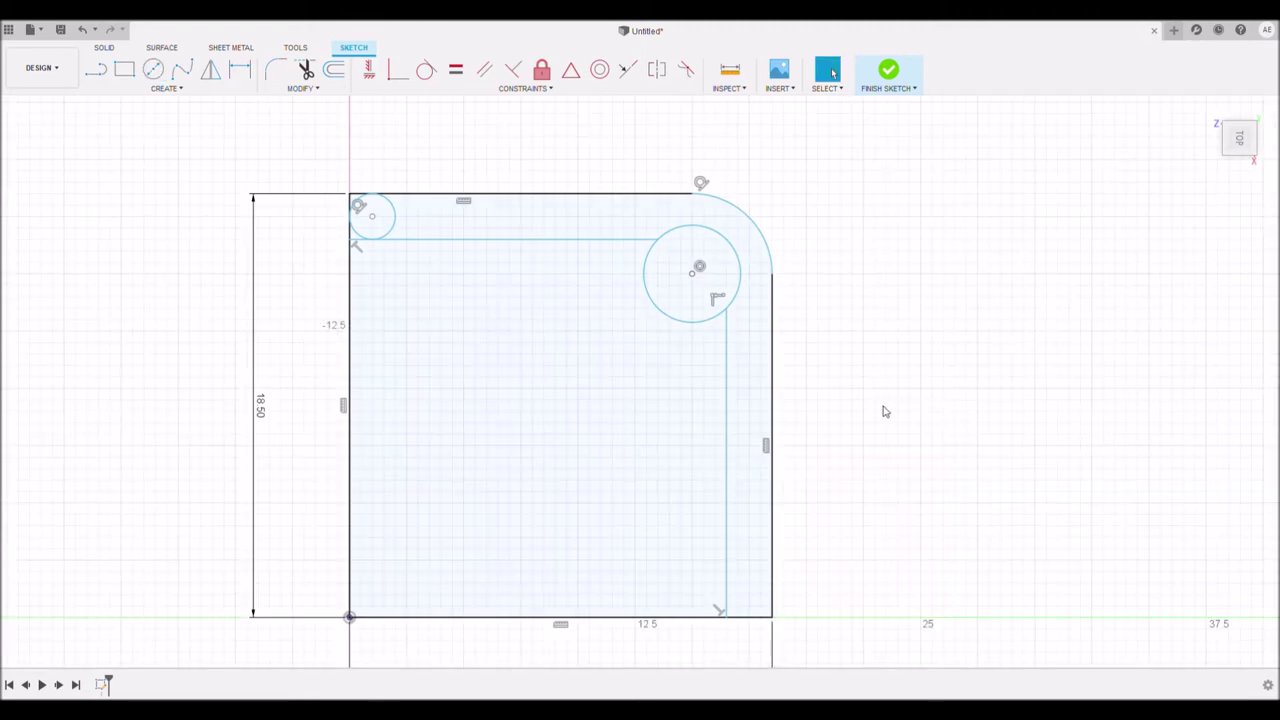
click(153, 69)
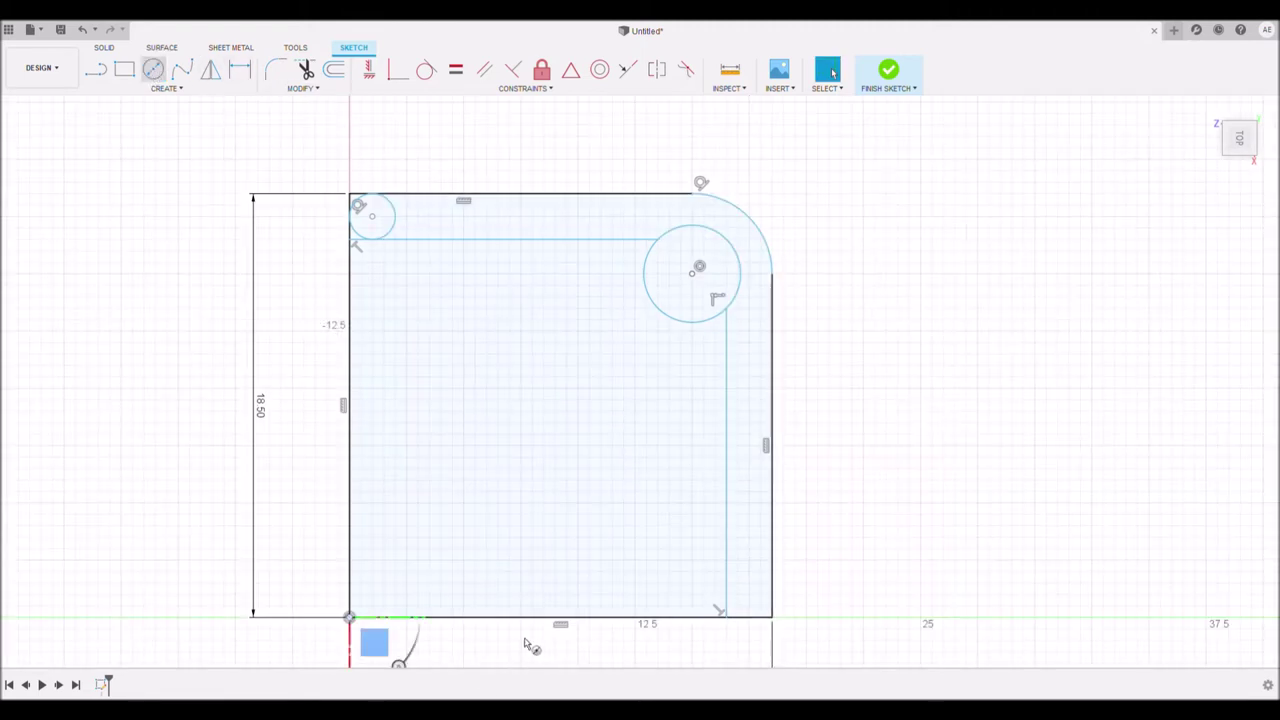
click(749, 595)
click(749, 574)
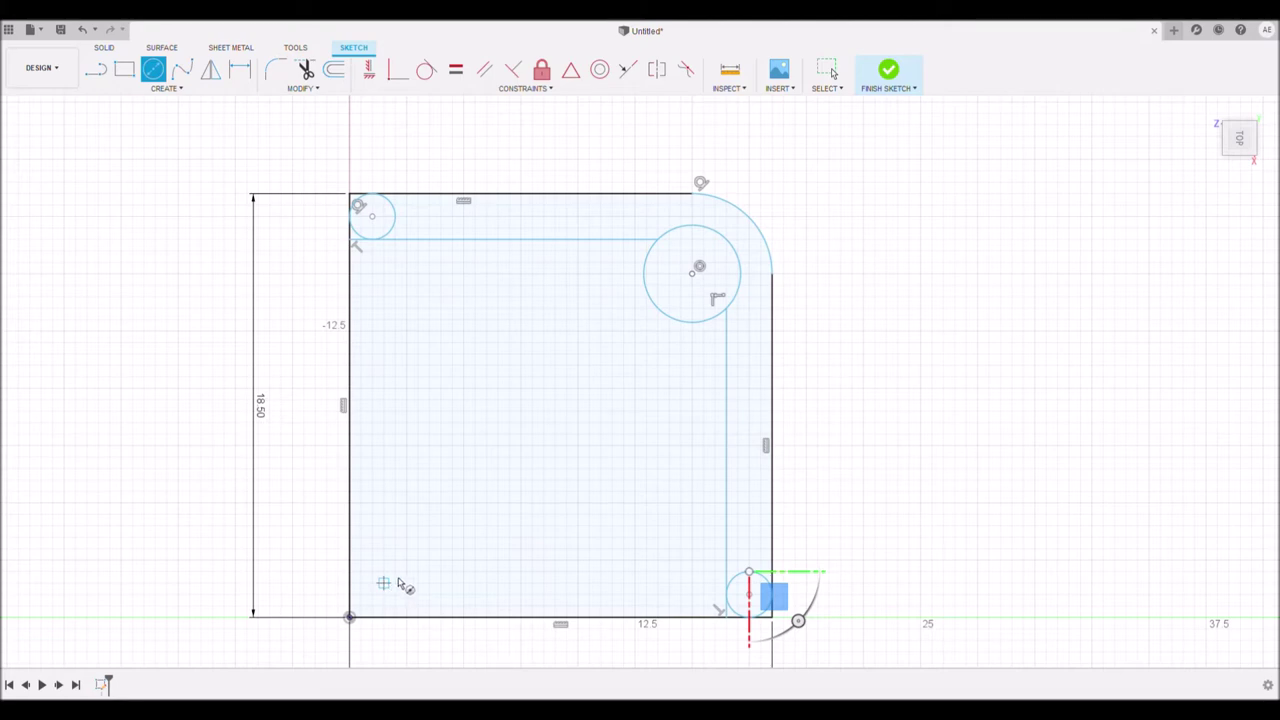
key(ctrl+v)
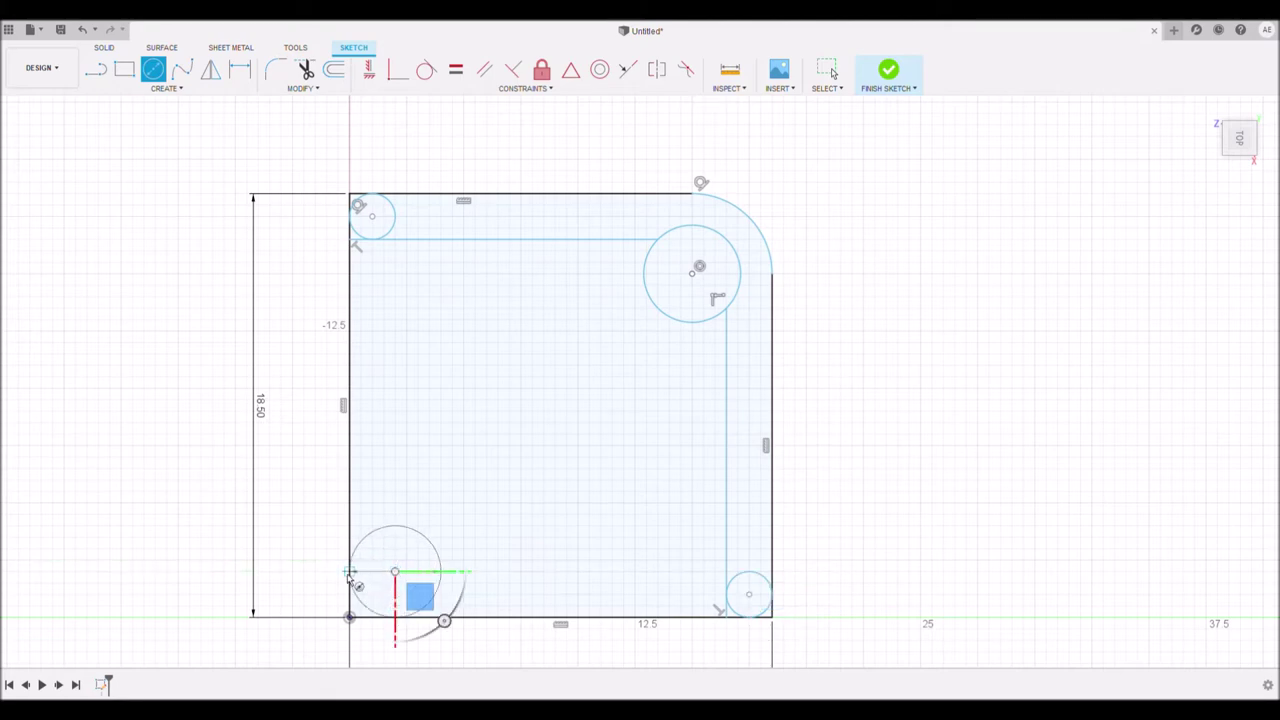
click(349, 573)
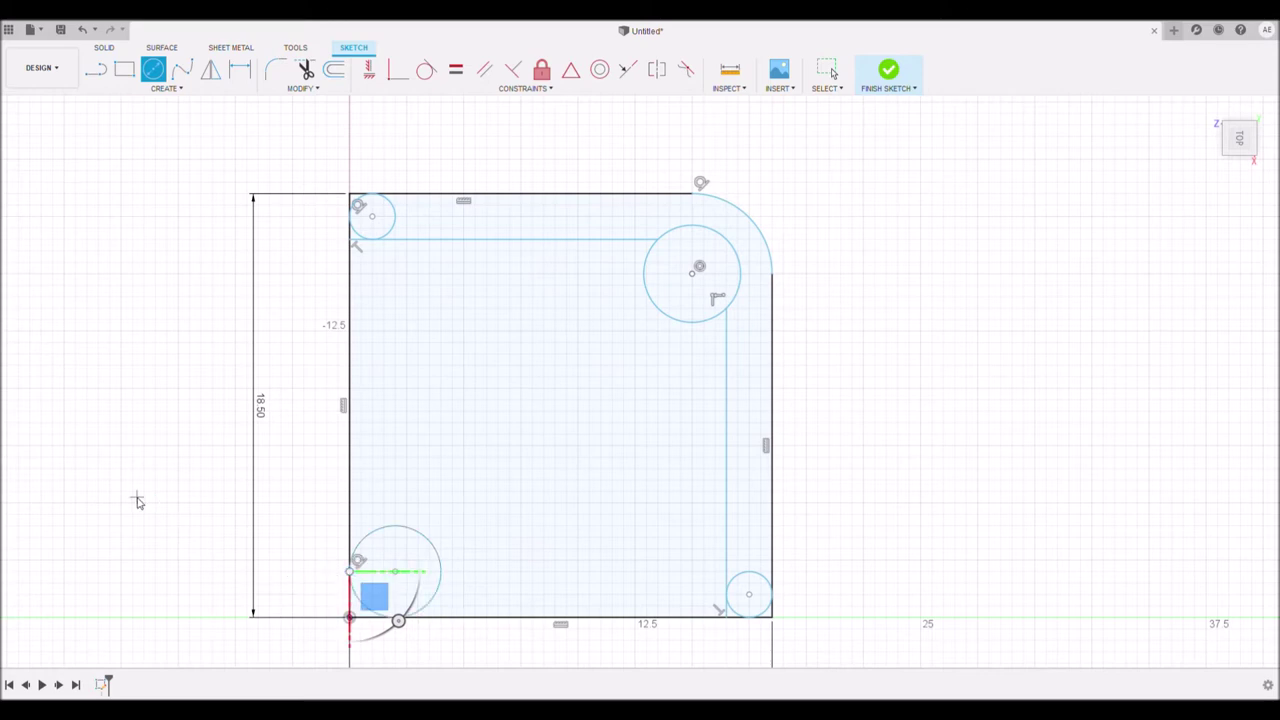
Trim the top-left corner's edges outside the small circle and the inner horizontal line's end beyond it.
click(308, 72)
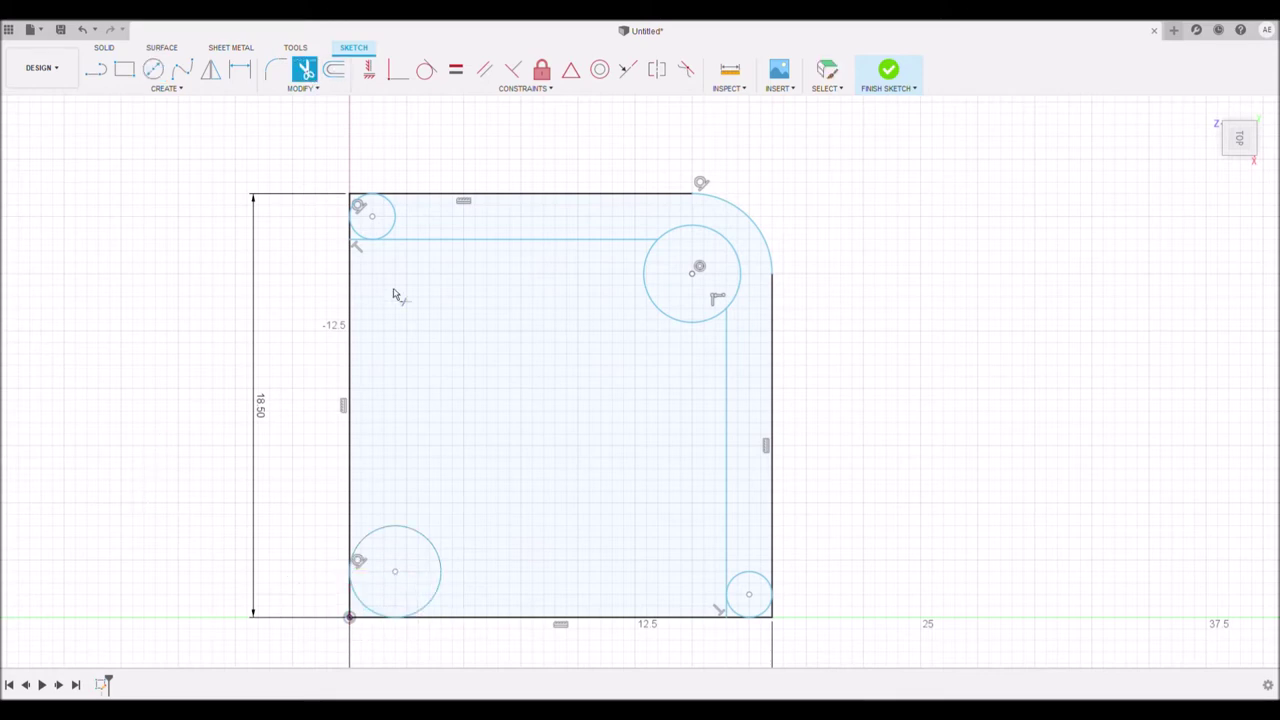
click(355, 204)
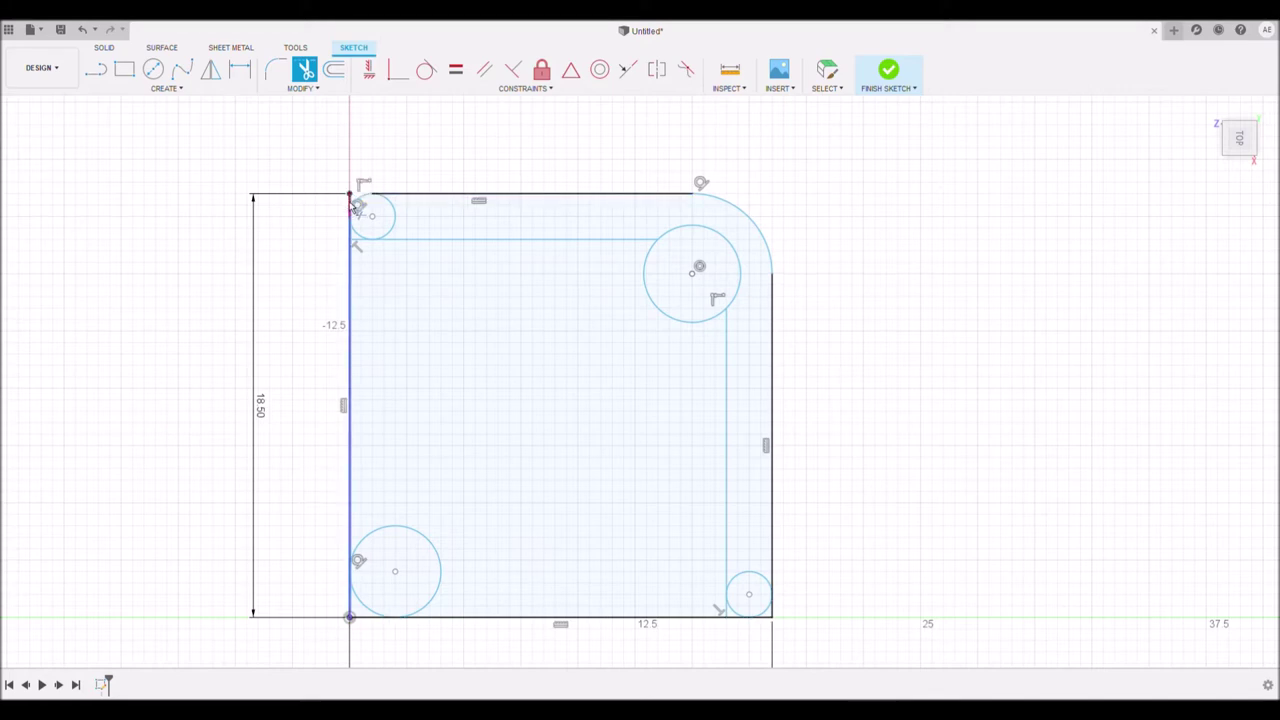
click(352, 205)
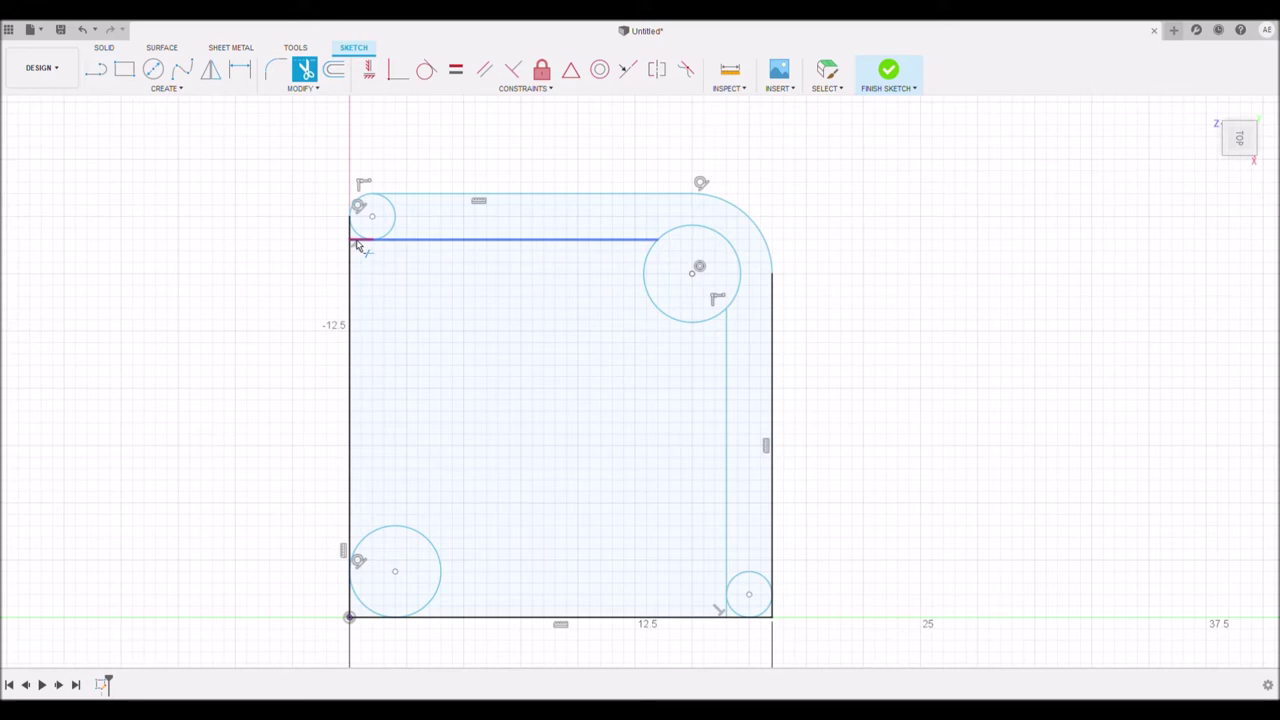
click(357, 246)
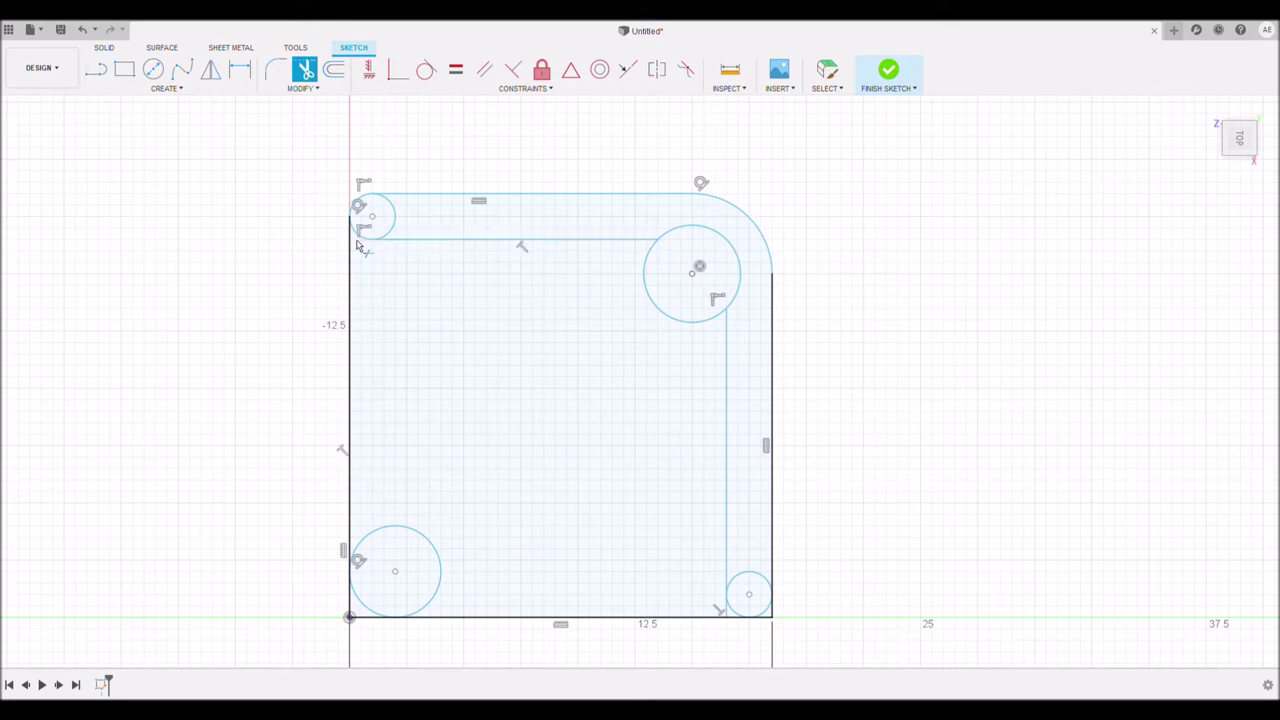
Trim the inner vertical line's lower end and the bottom-right and bottom-left corner edges outside their circles.
click(729, 614)
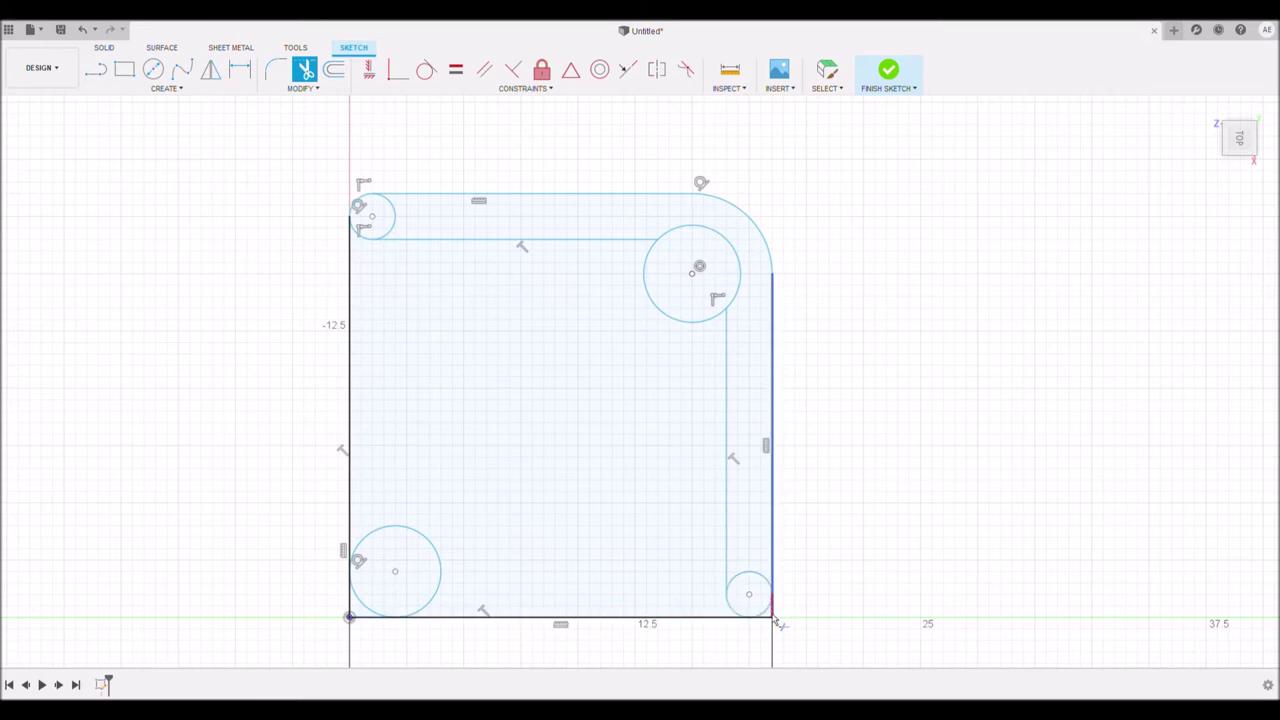
click(774, 619)
click(768, 621)
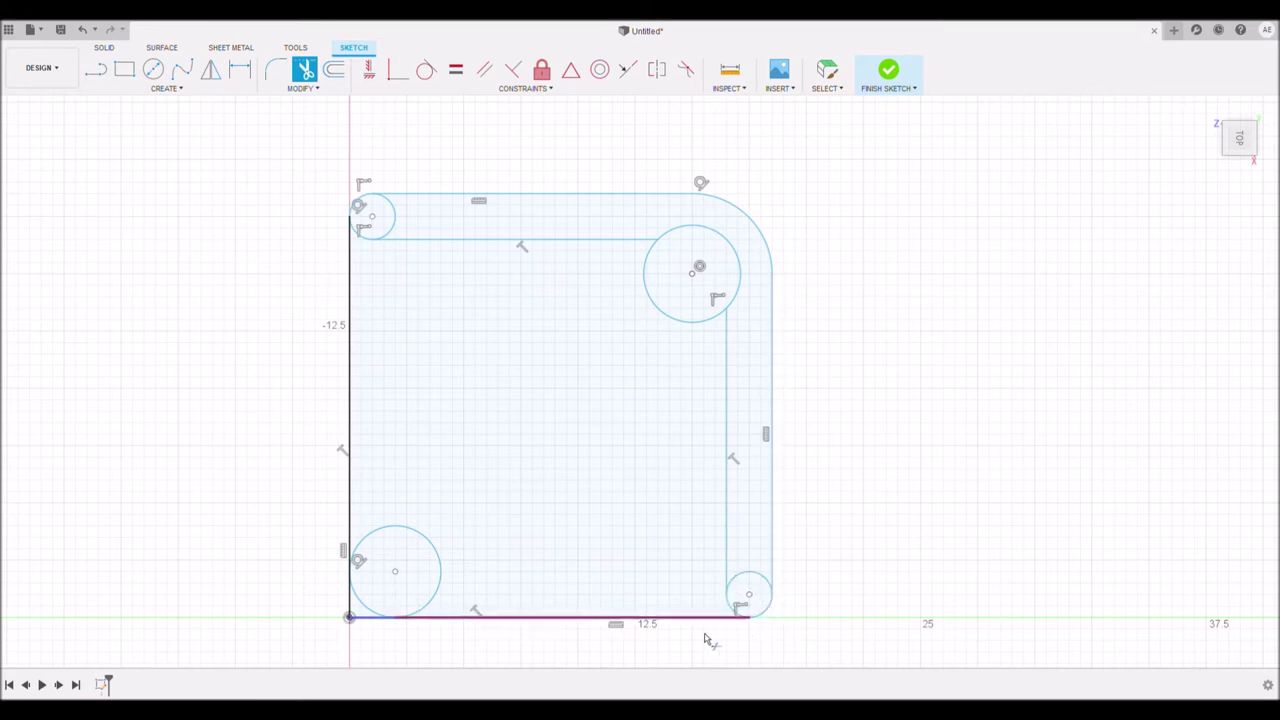
click(363, 621)
click(350, 612)
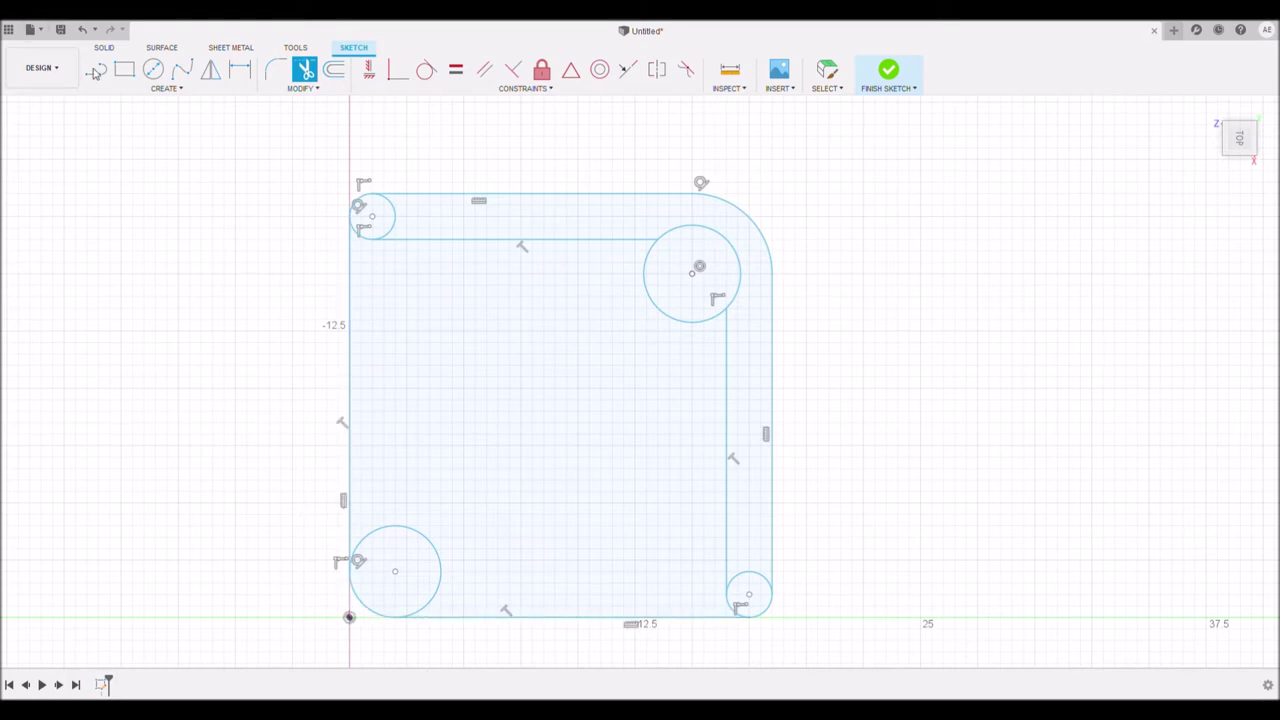
Draw two equal circles centred just above the profile's top edge, each dipping halfway into the upper strip.
key(c)
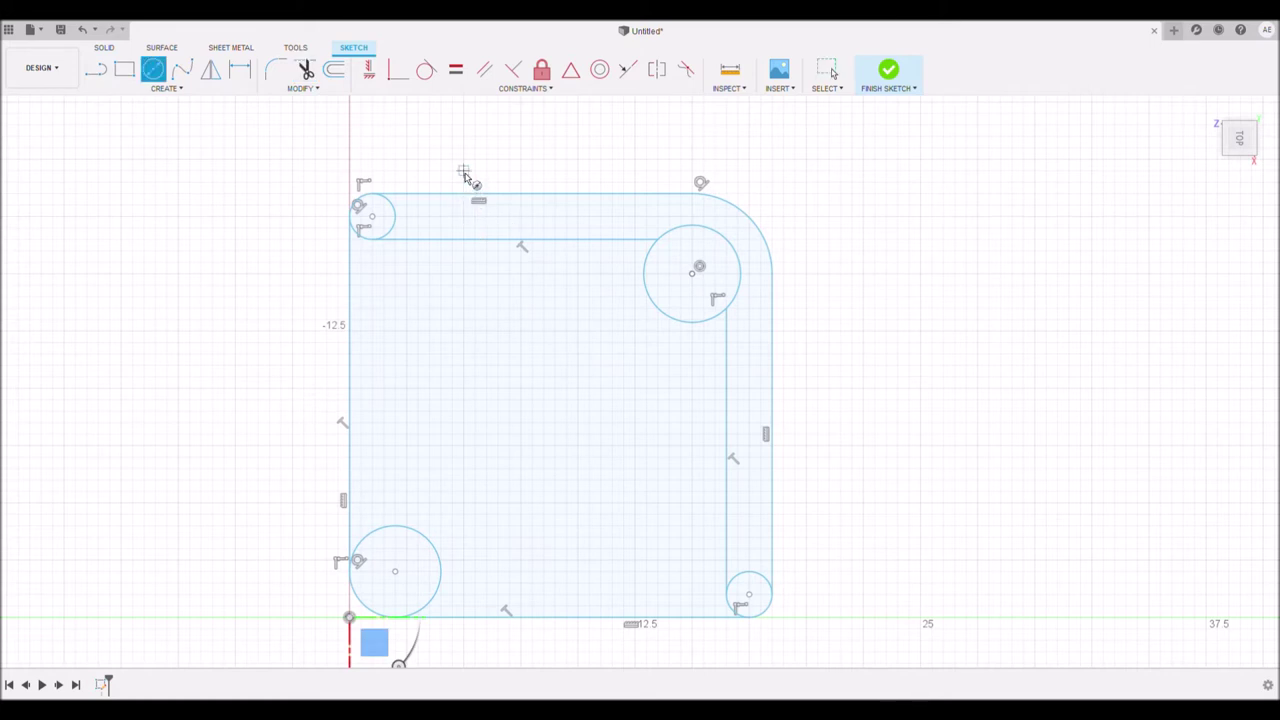
click(463, 171)
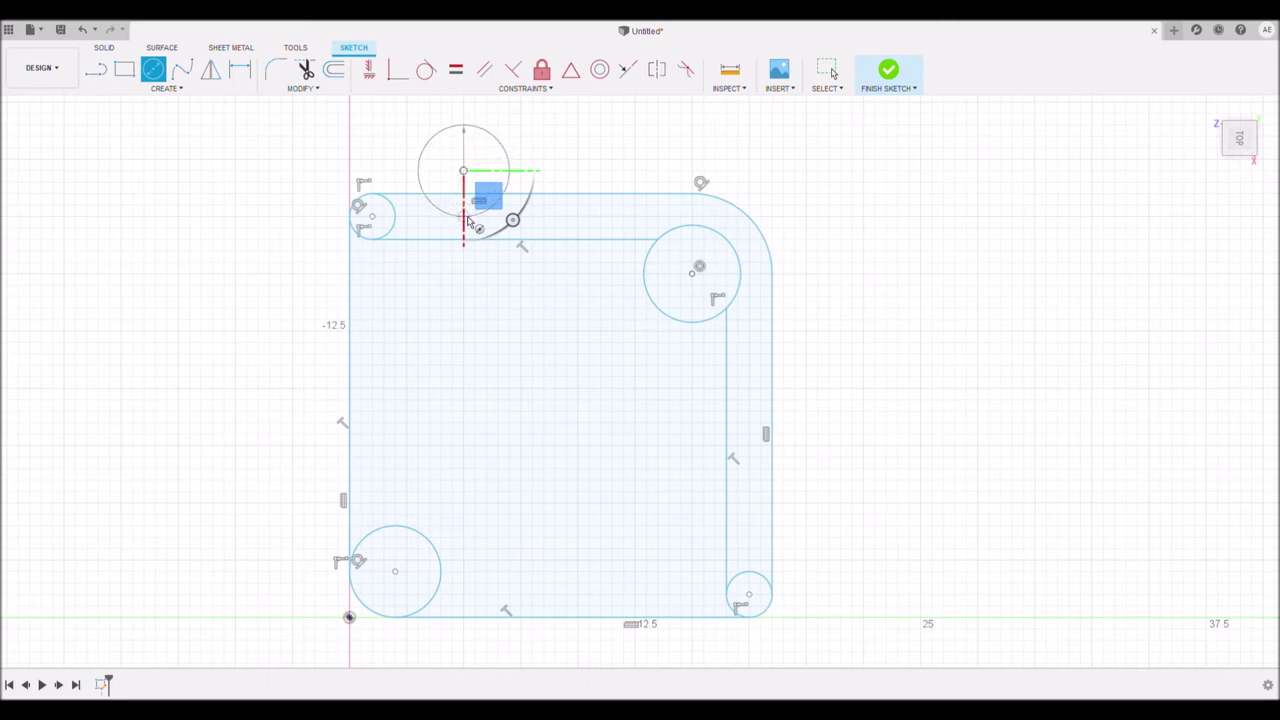
click(465, 216)
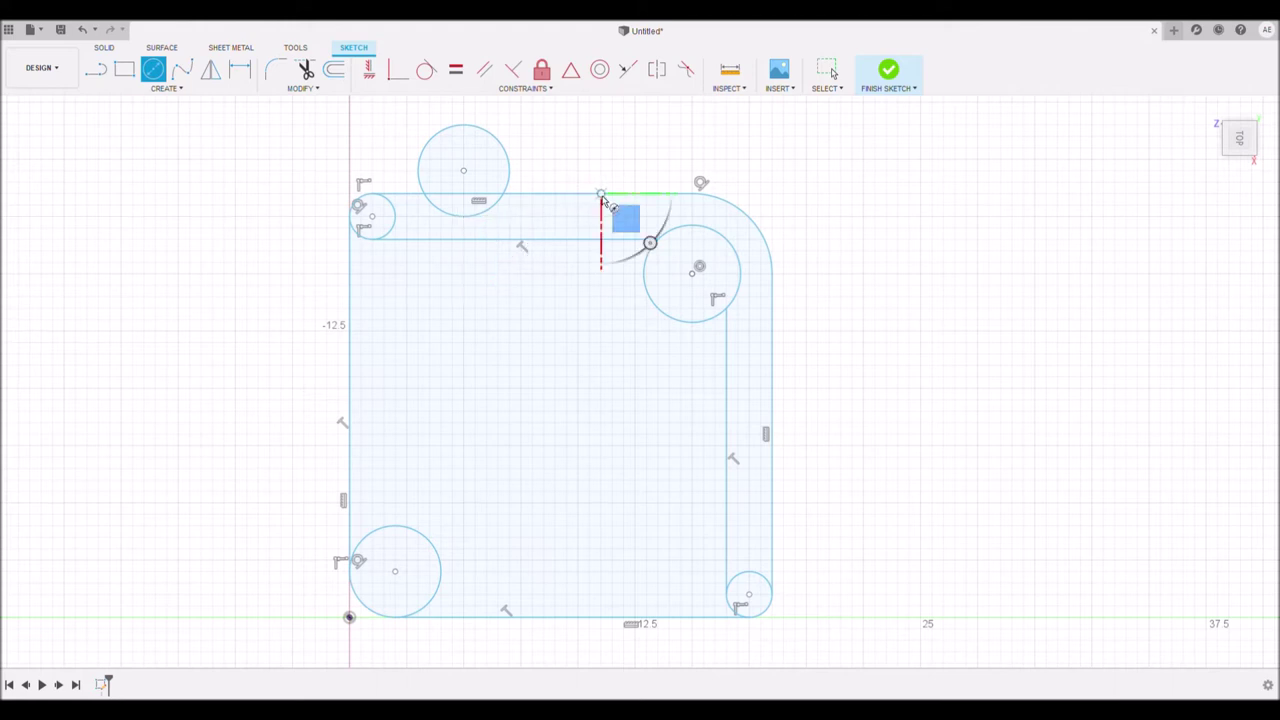
click(601, 193)
key(Escape)
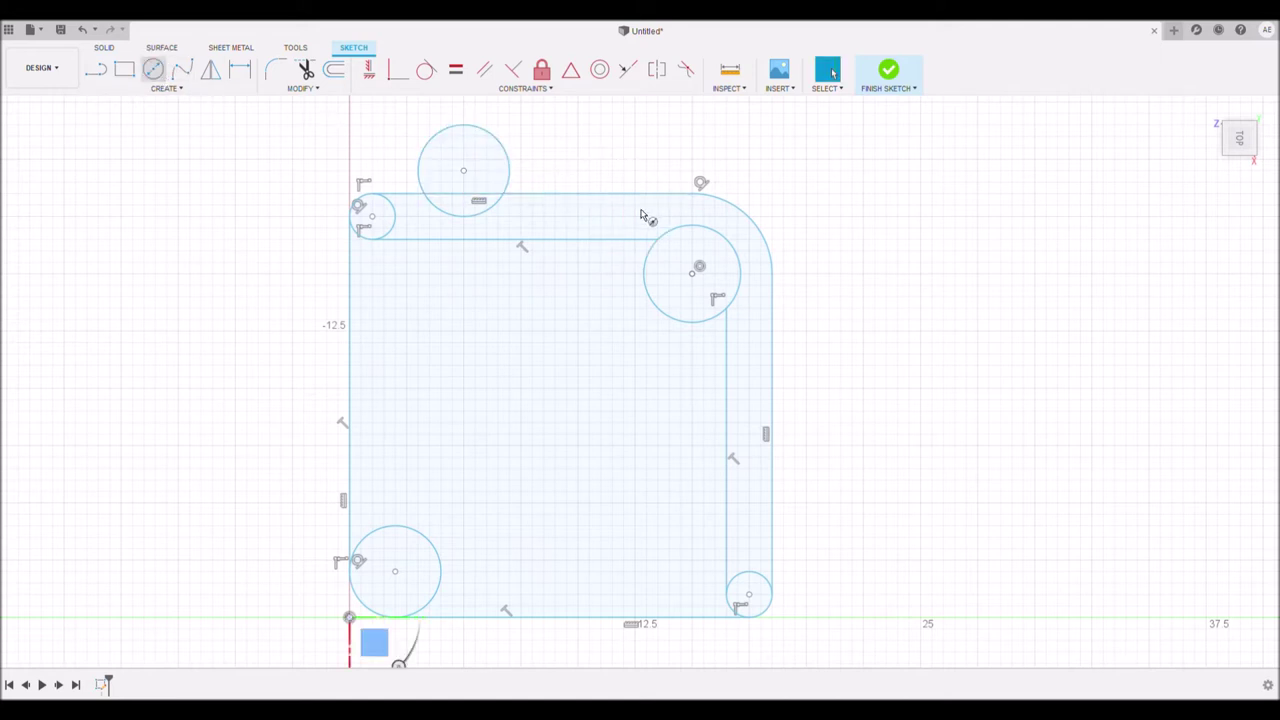
key(c)
click(612, 171)
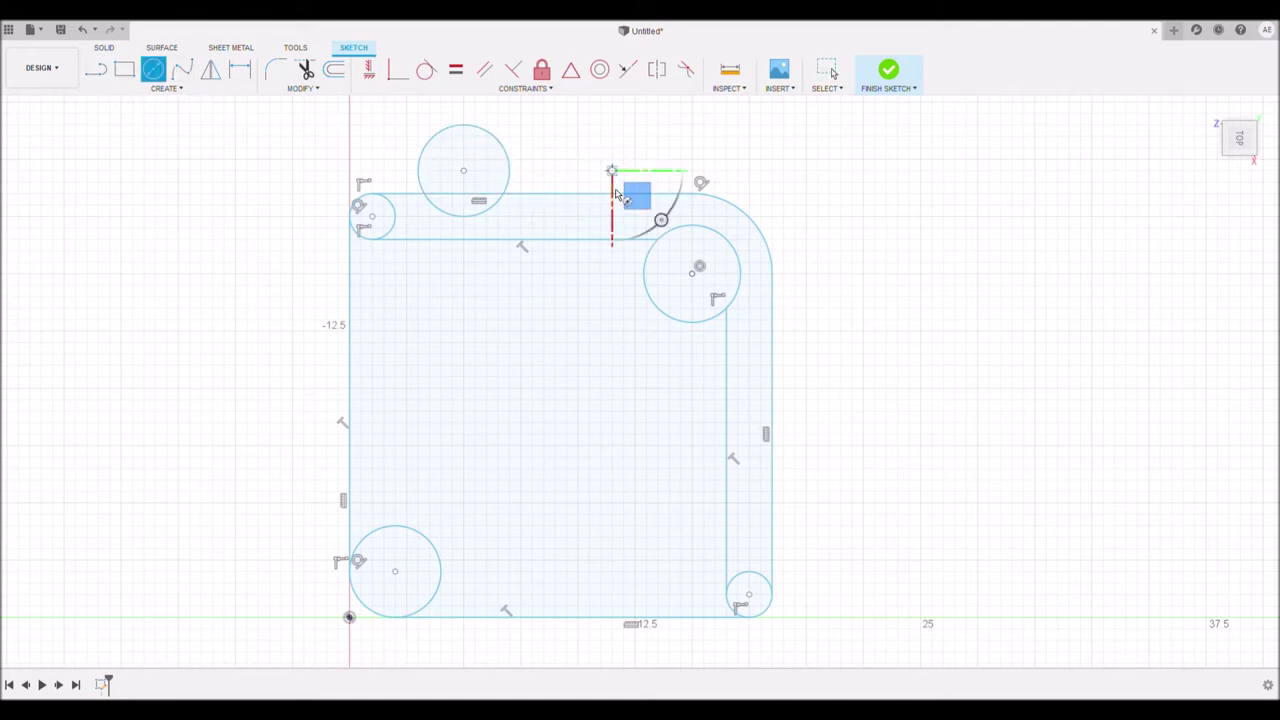
click(613, 217)
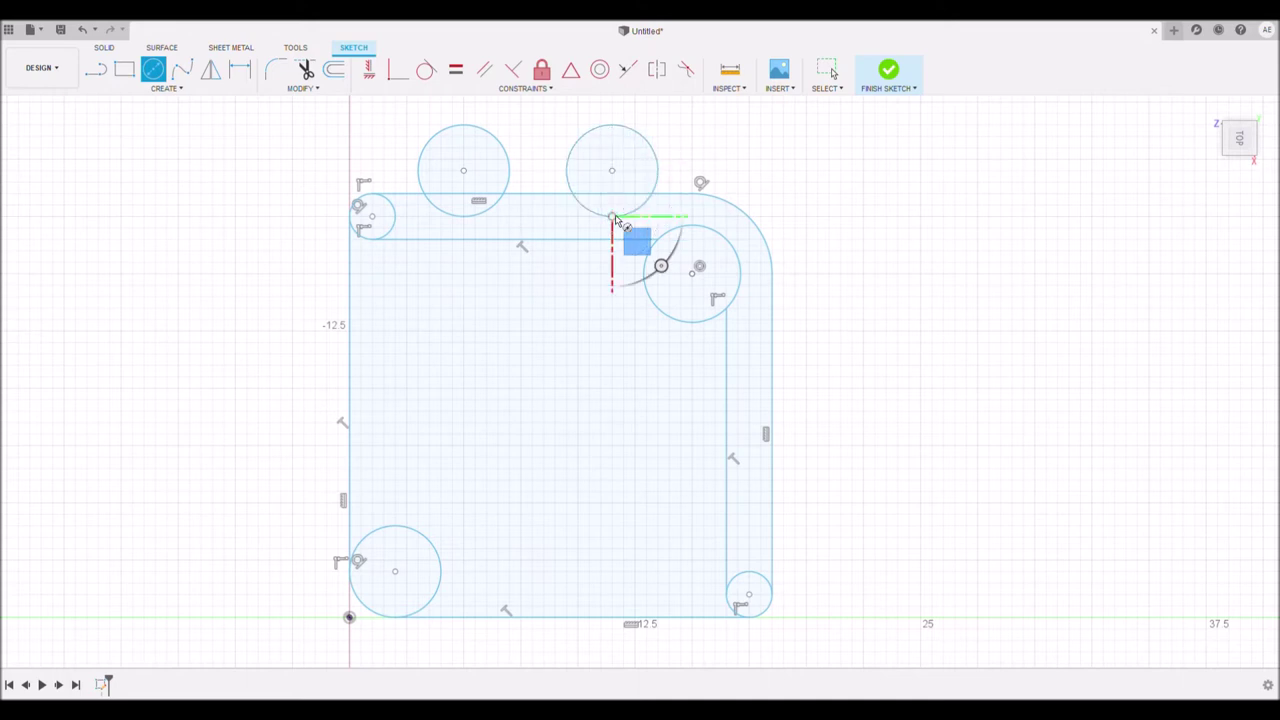
Draw two matching circles centred just outside the profile's right edge, each reaching halfway into the vertical strip.
click(795, 355)
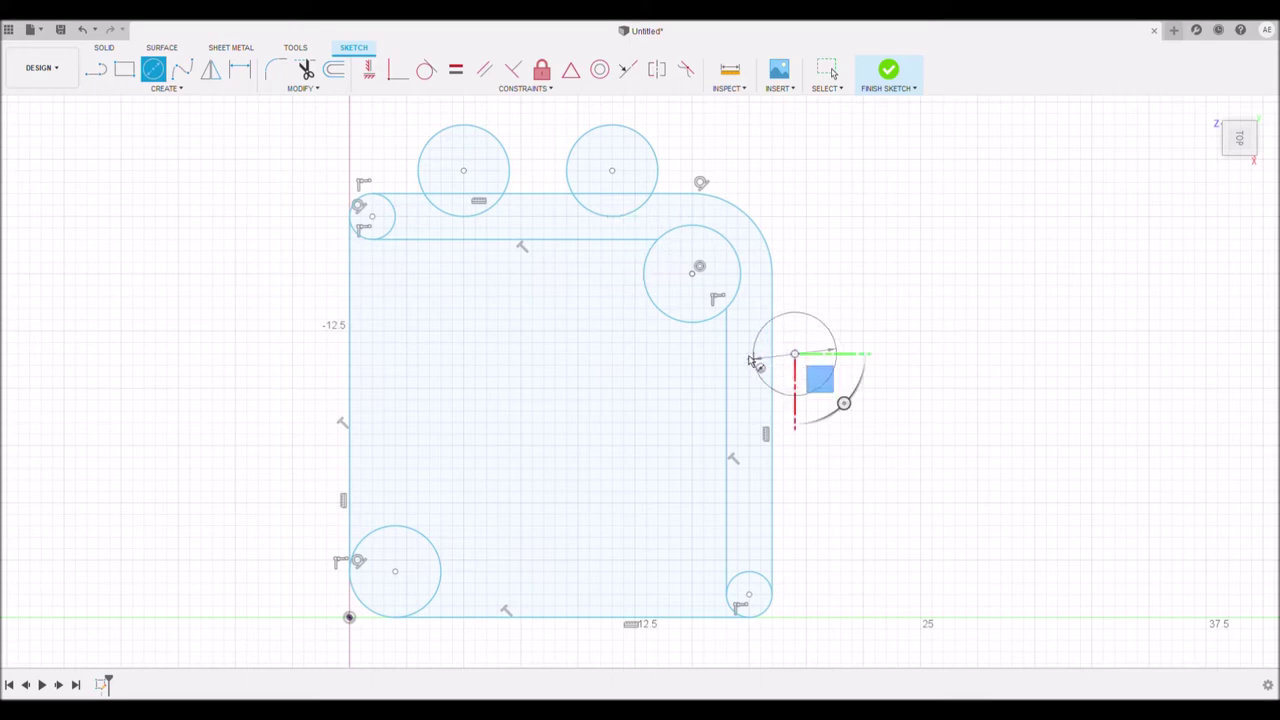
click(750, 360)
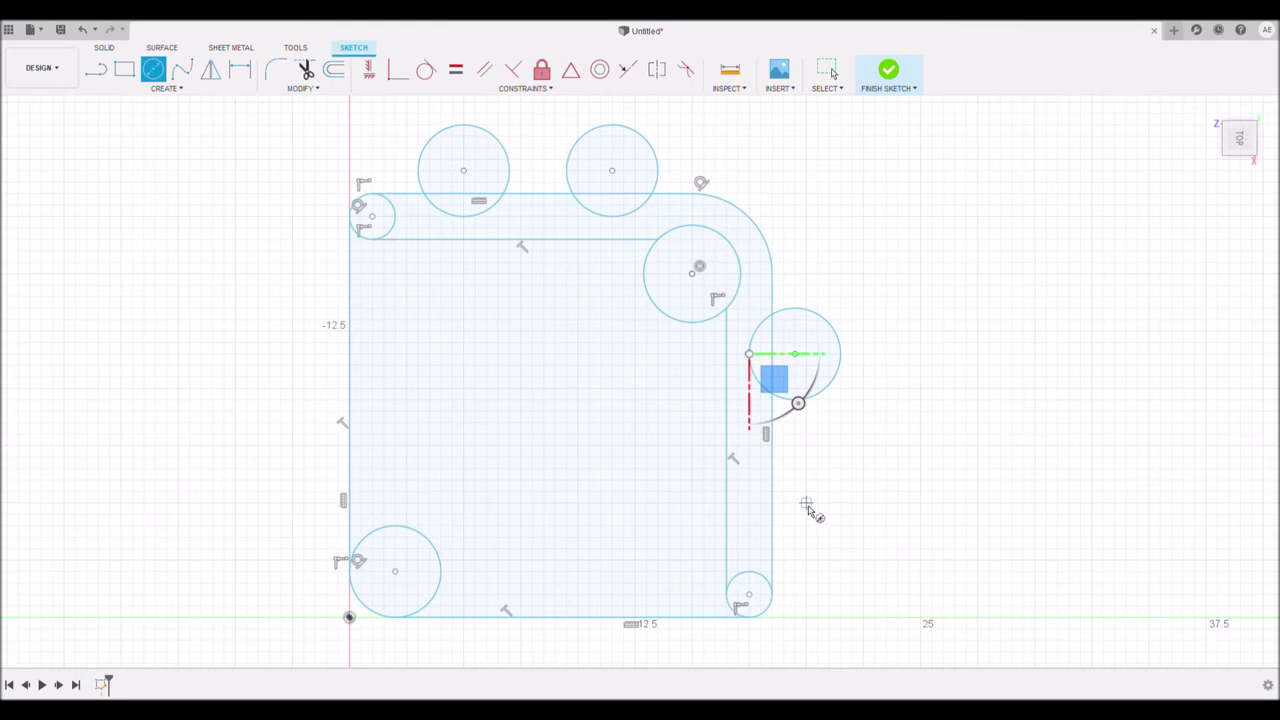
key(ctrl+v)
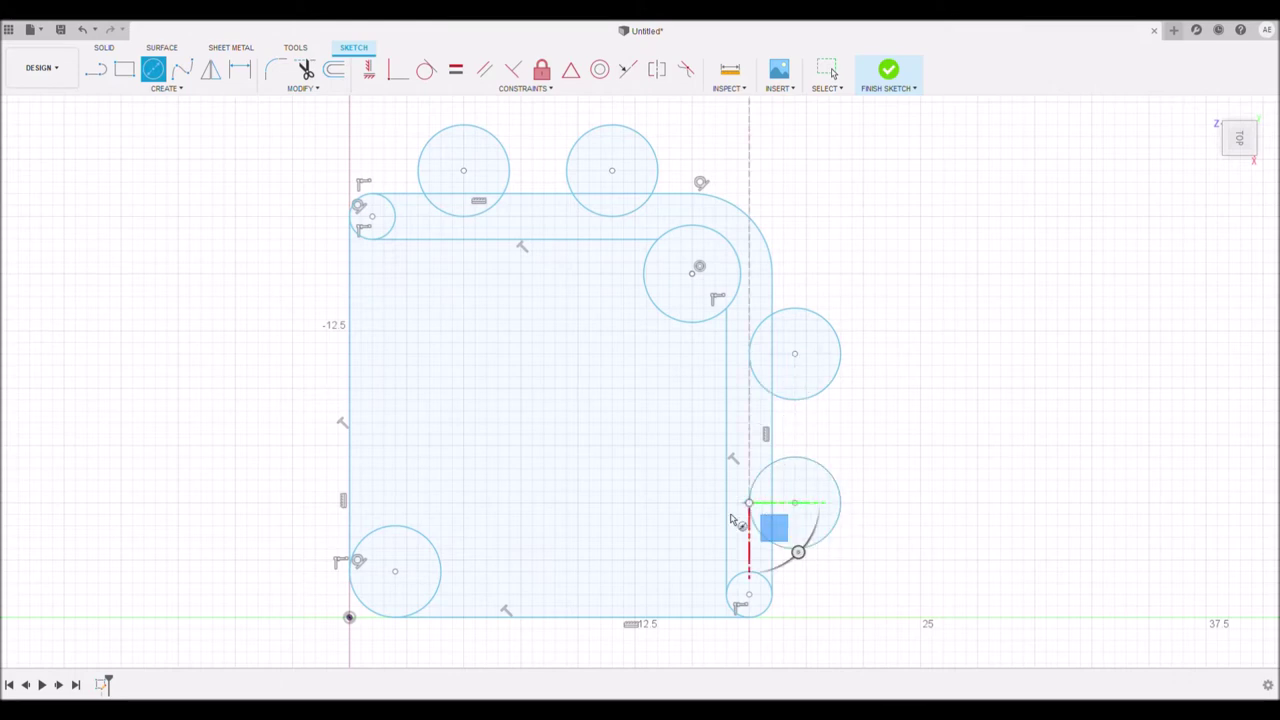
Trim the two upper circles and the top edge between their sides to form two rounded notches.
key(t)
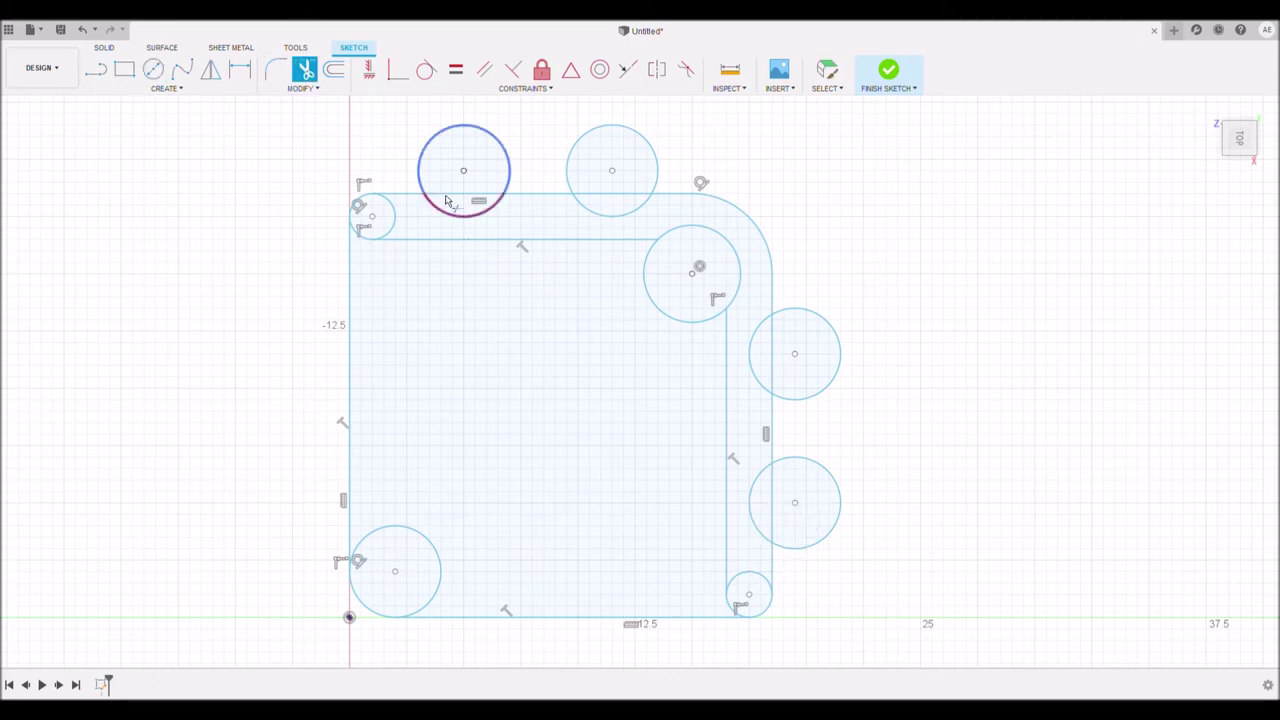
click(446, 199)
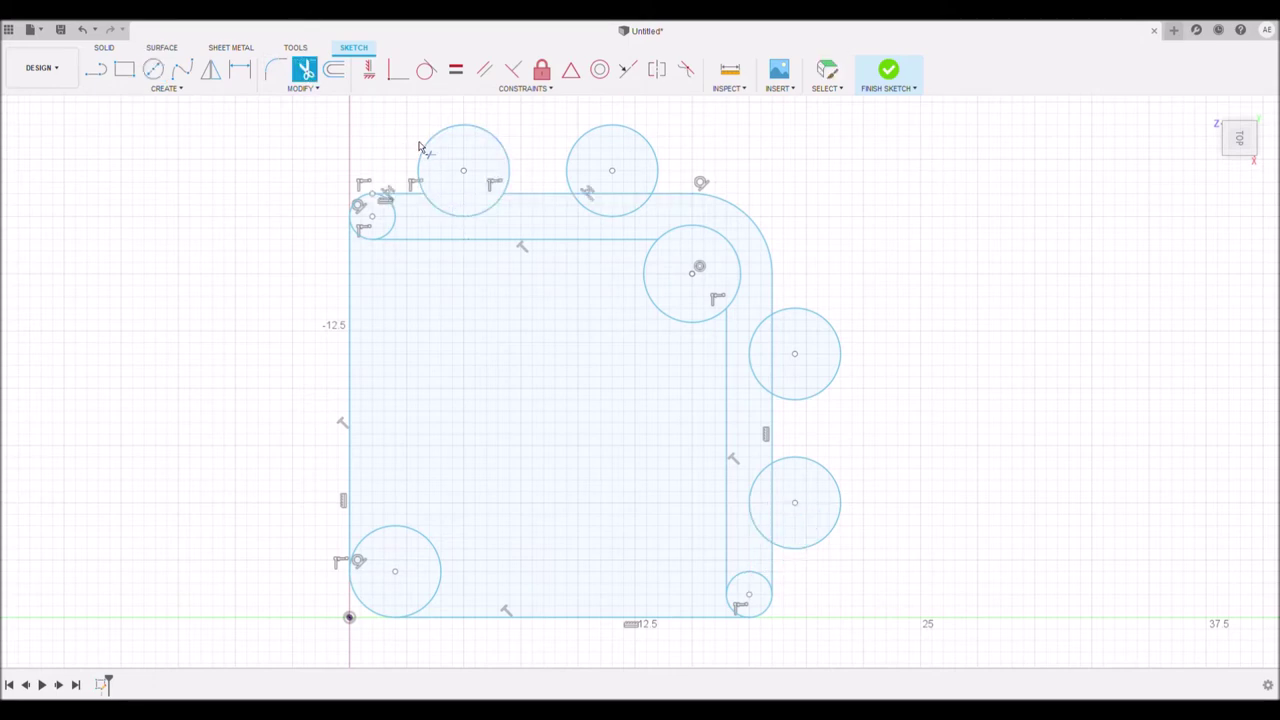
click(424, 150)
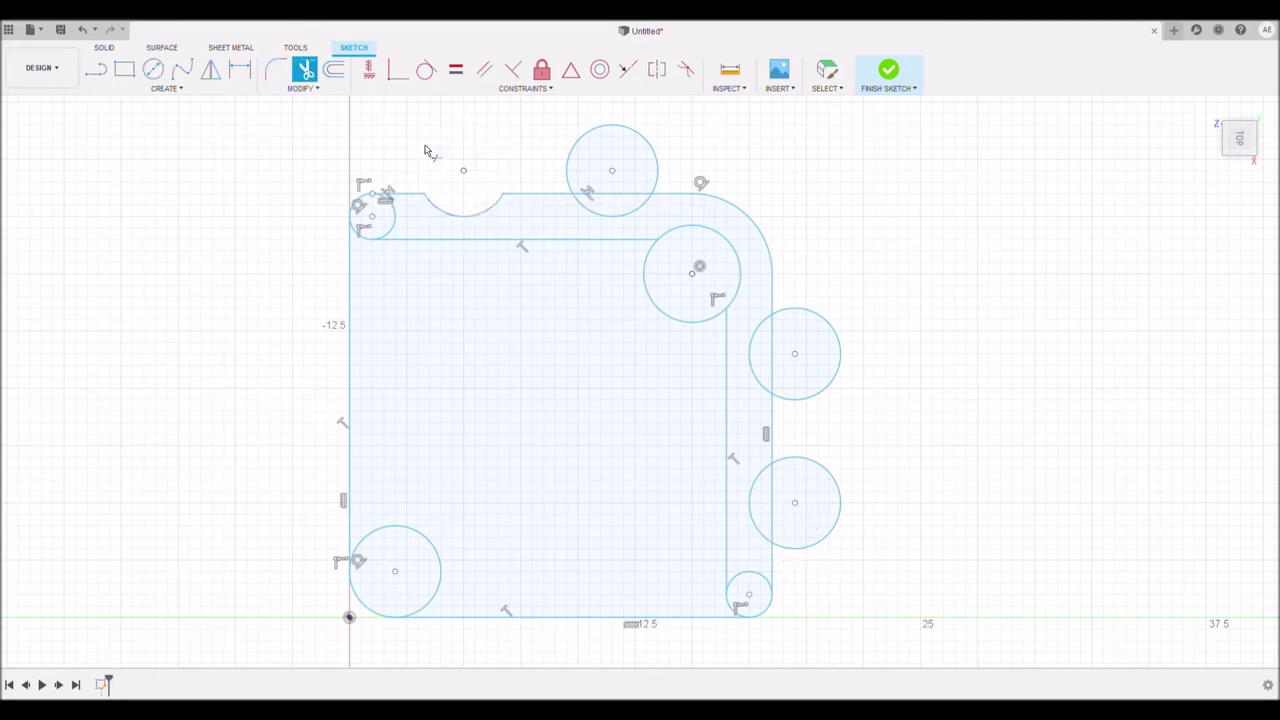
click(590, 151)
click(610, 194)
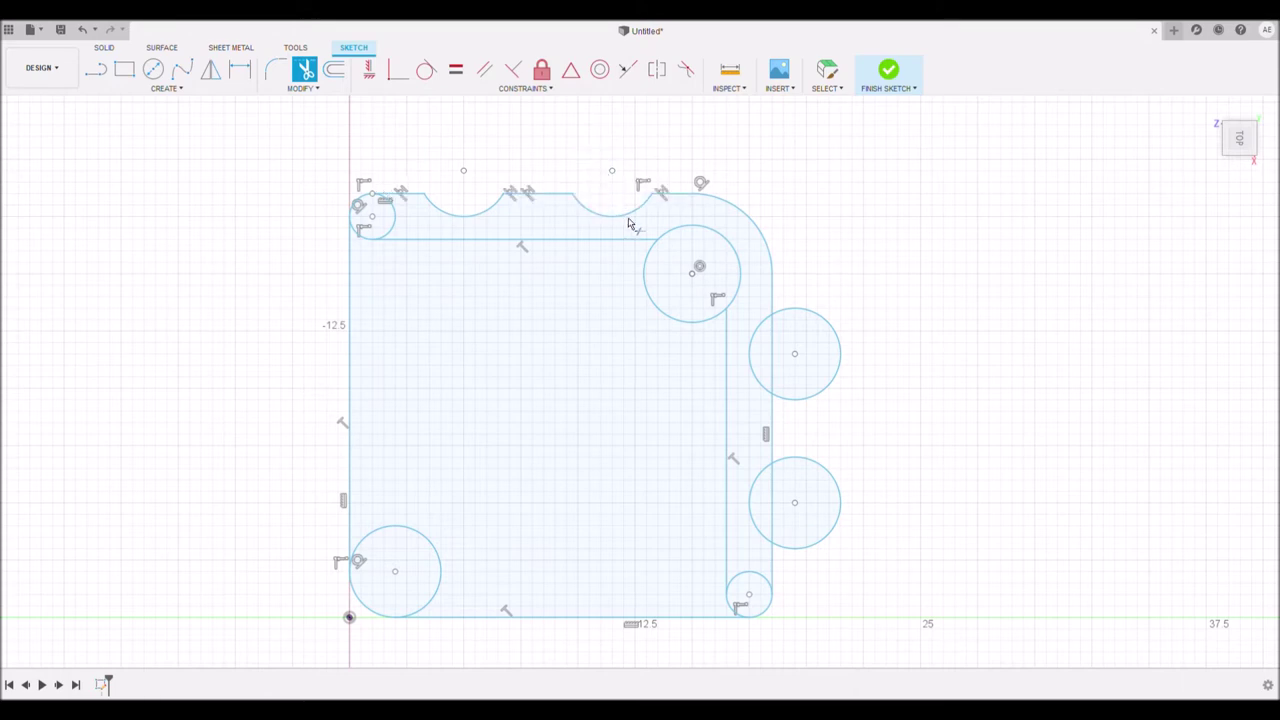
Trim the two right-hand circles and the profile edge between their sides to form two rounded notches.
click(823, 323)
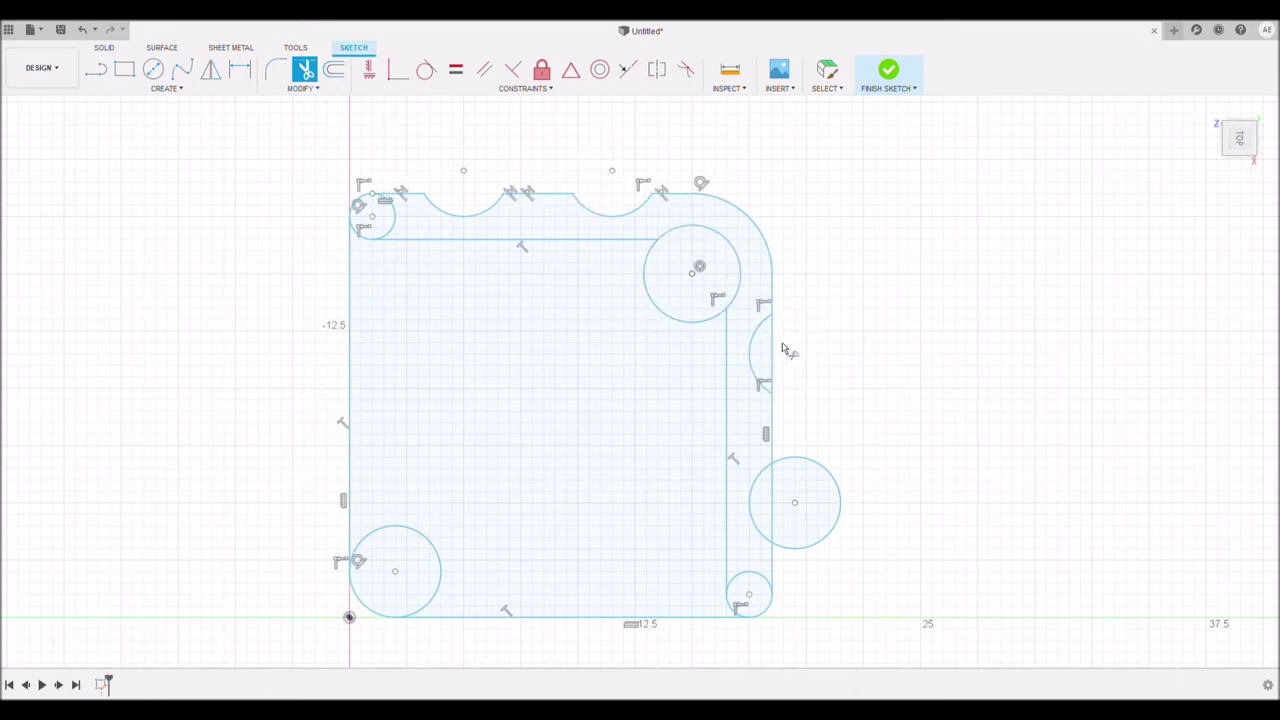
click(775, 358)
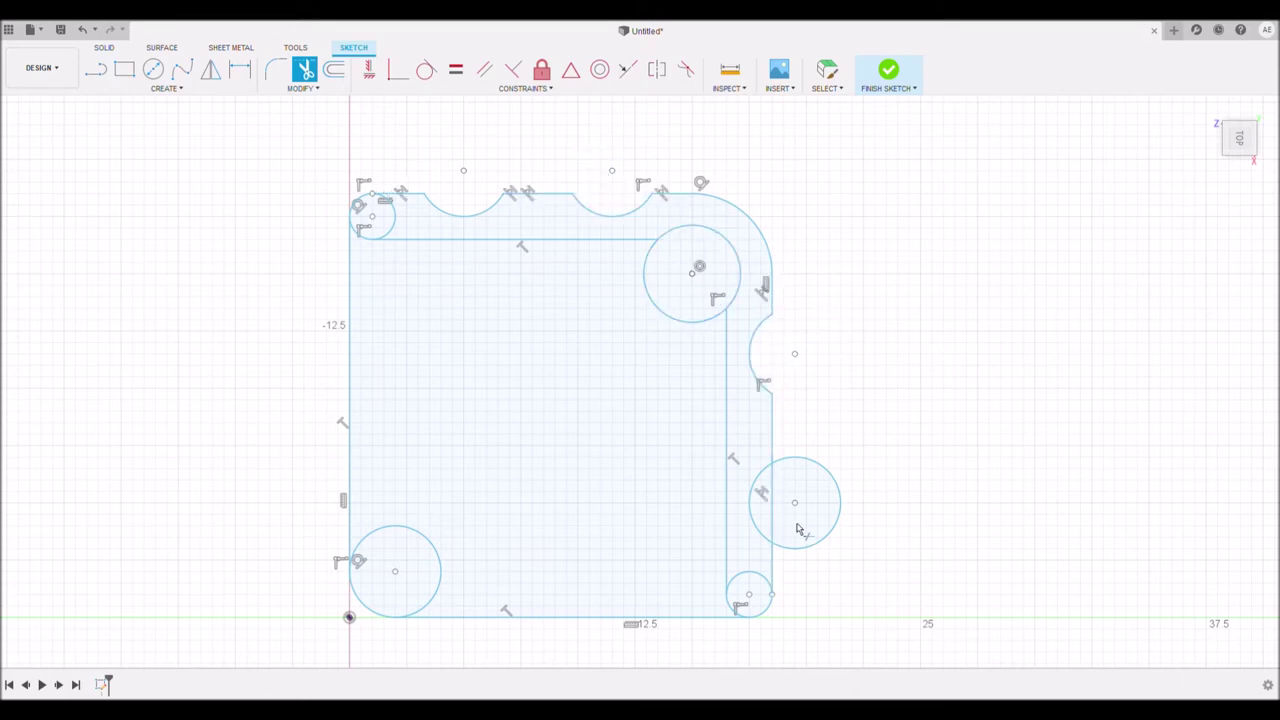
click(832, 480)
click(770, 502)
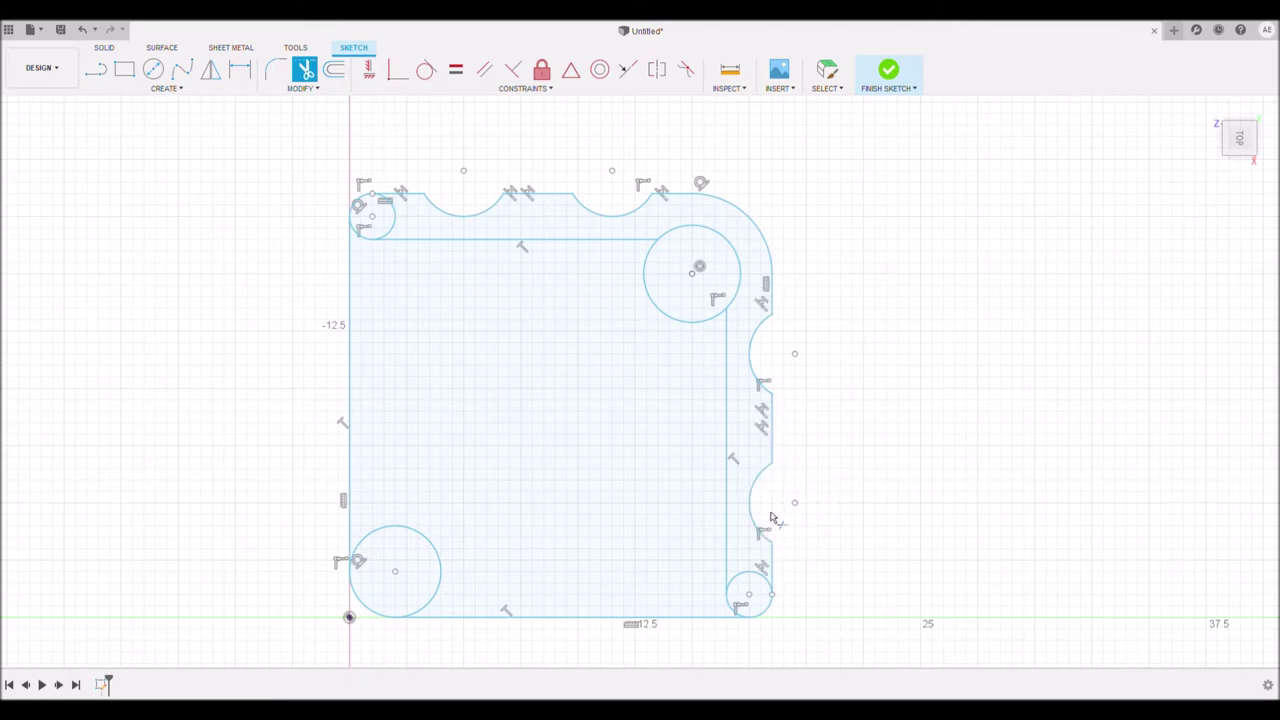
Trim the inner arcs of the bottom-right, top-left and bottom-left corner circles, leaving only the rounded outer corners.
click(749, 588)
click(393, 229)
click(442, 573)
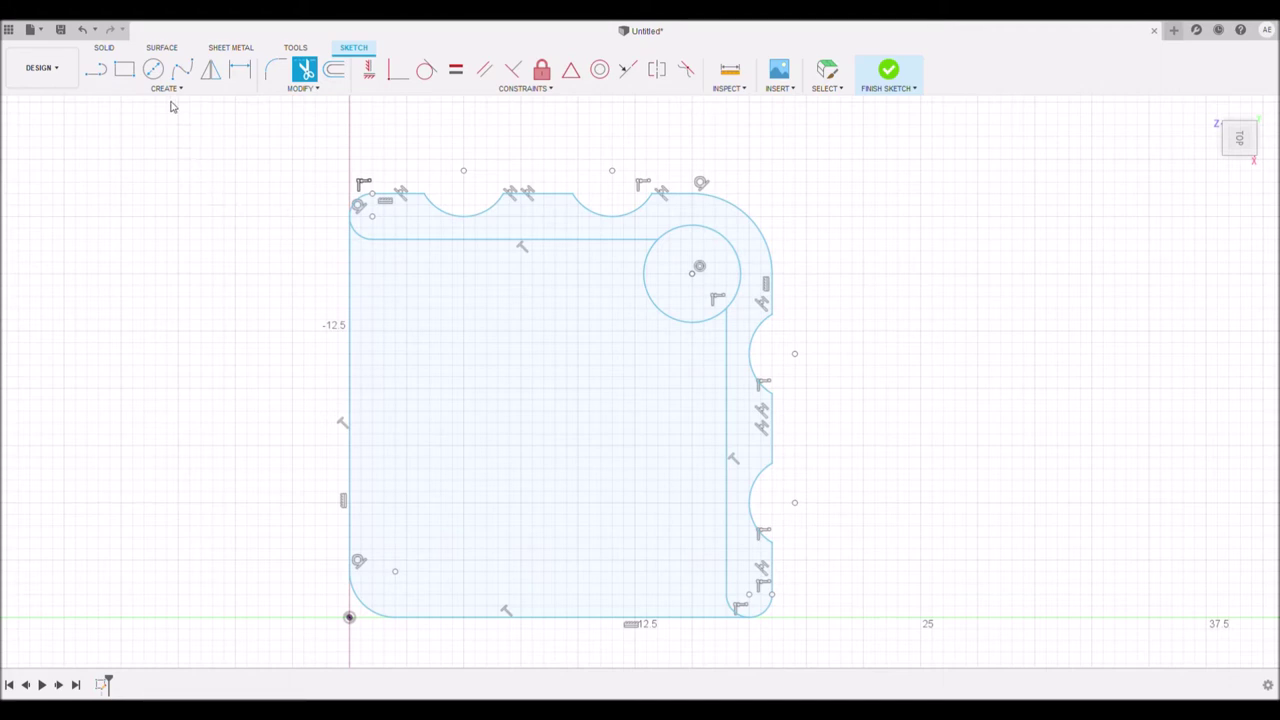
Draw a diagonal line from the bottom-left corner arc's centre to the centre of the upper-right circle.
click(95, 69)
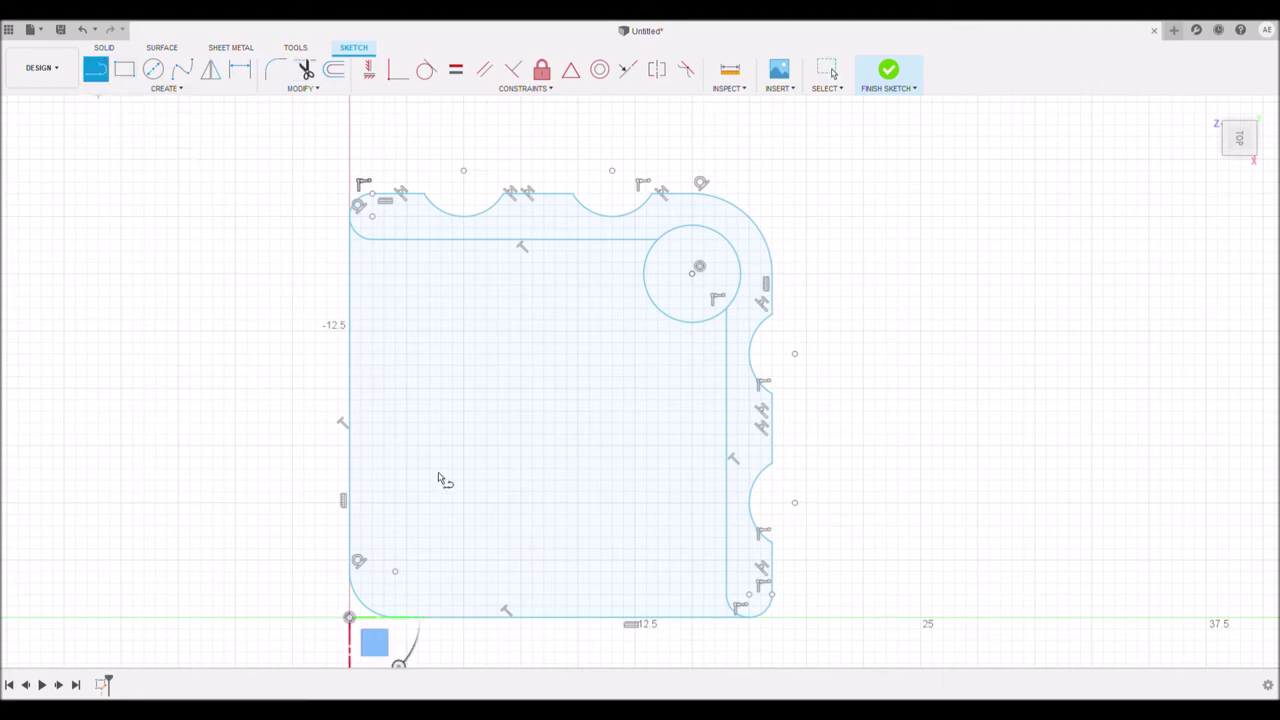
click(396, 573)
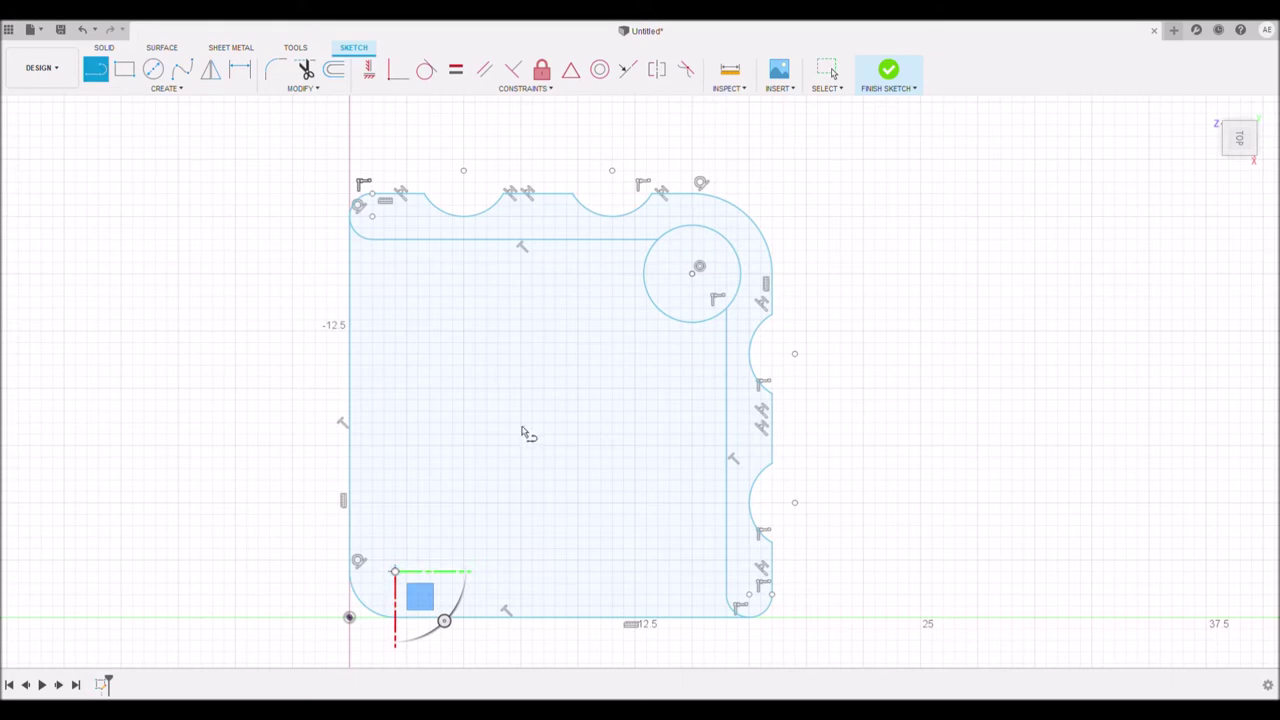
click(692, 273)
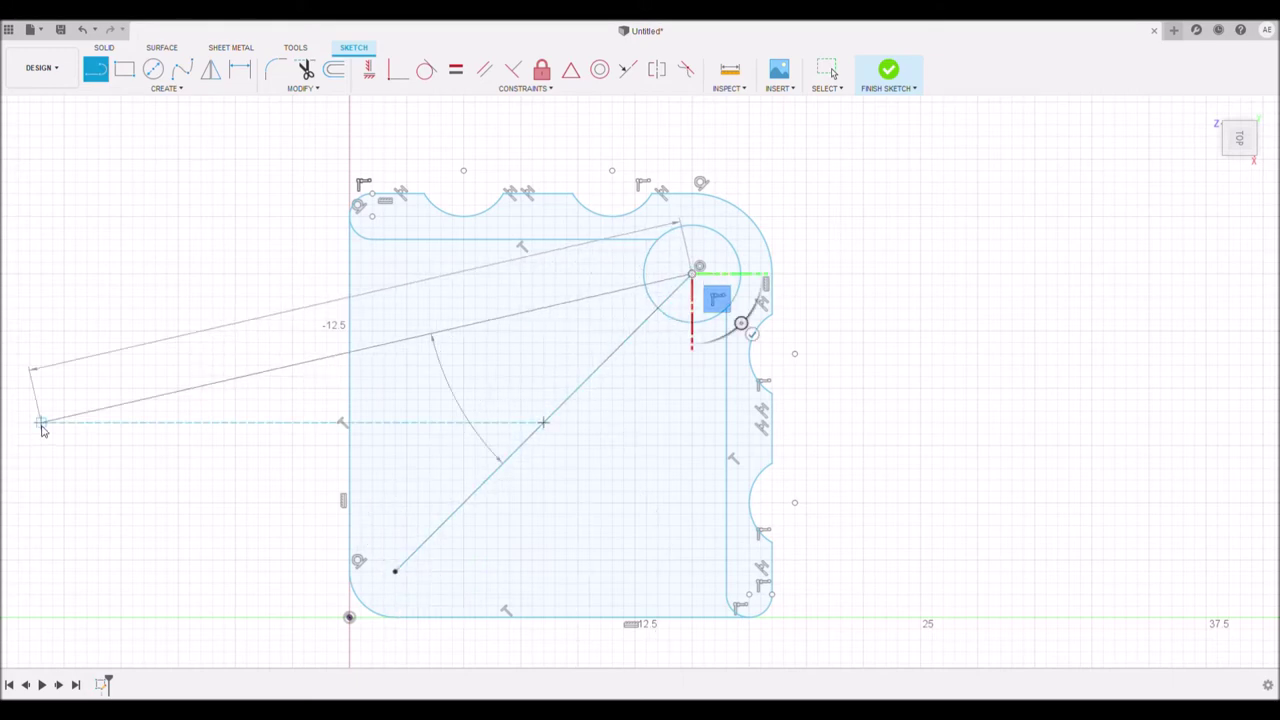
key(Escape)
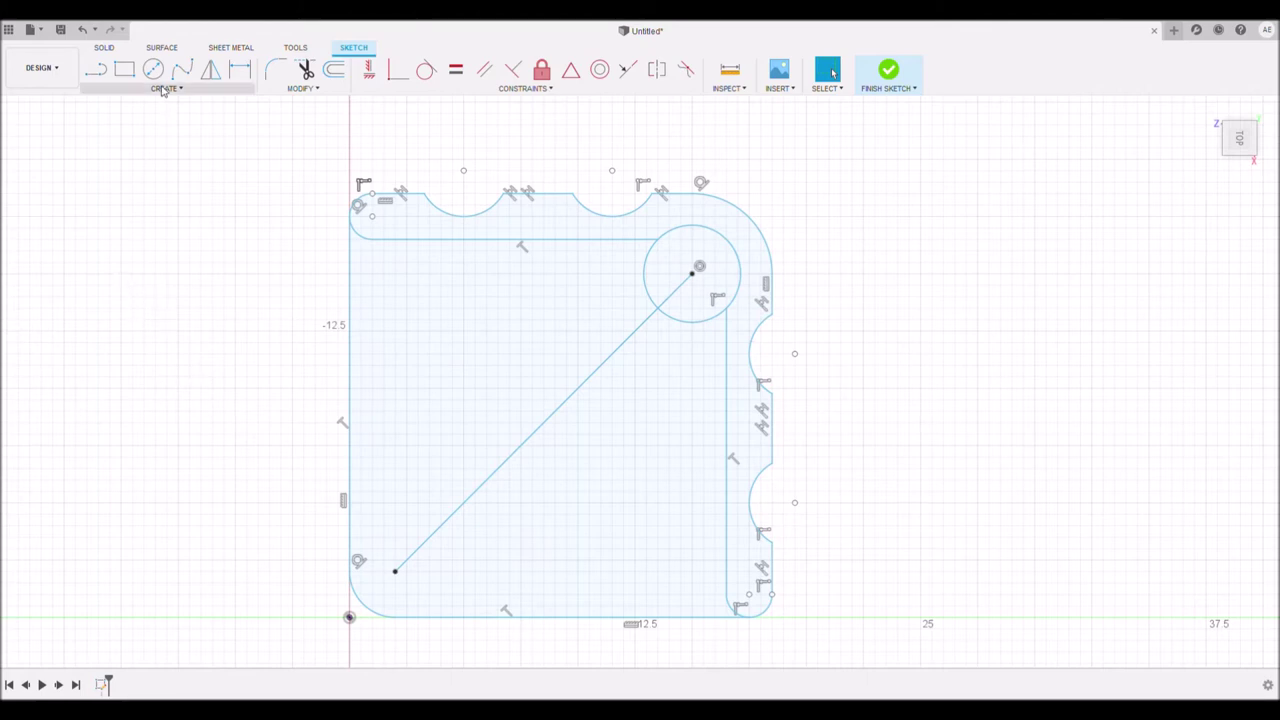
Draw a large circle centred on the diagonal's lower half, about half as wide as the square profile.
key(c)
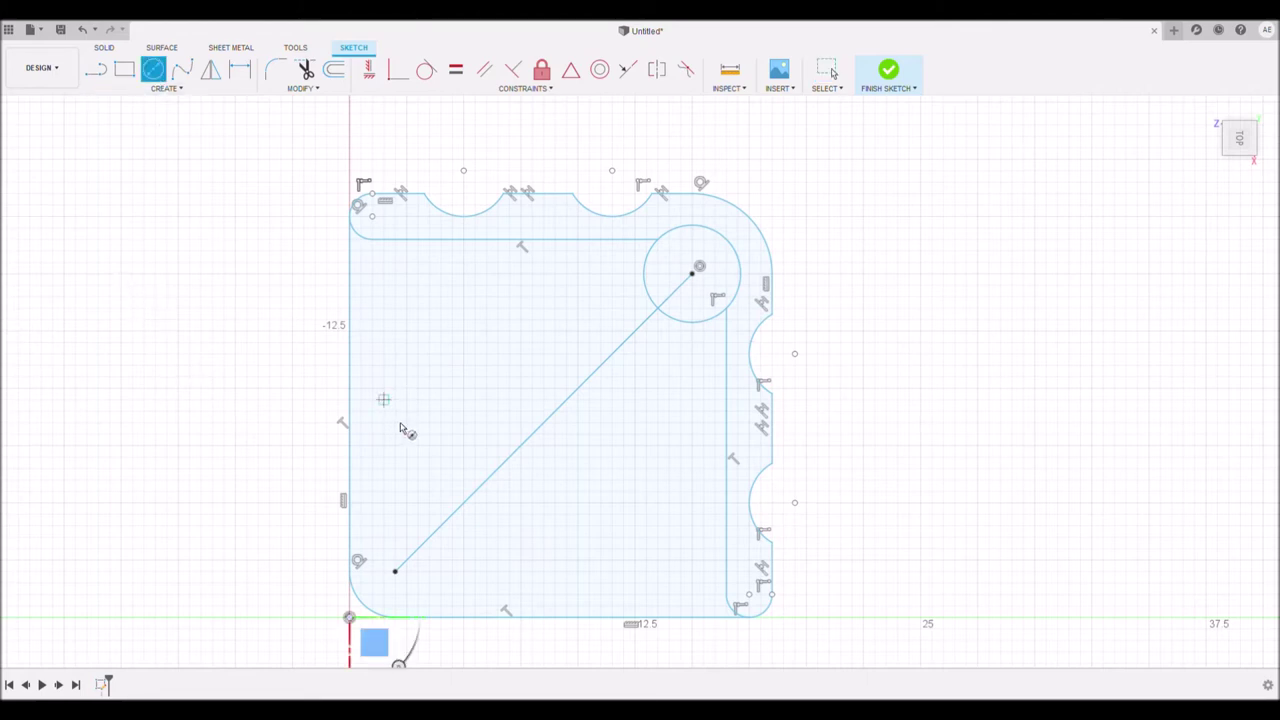
click(520, 445)
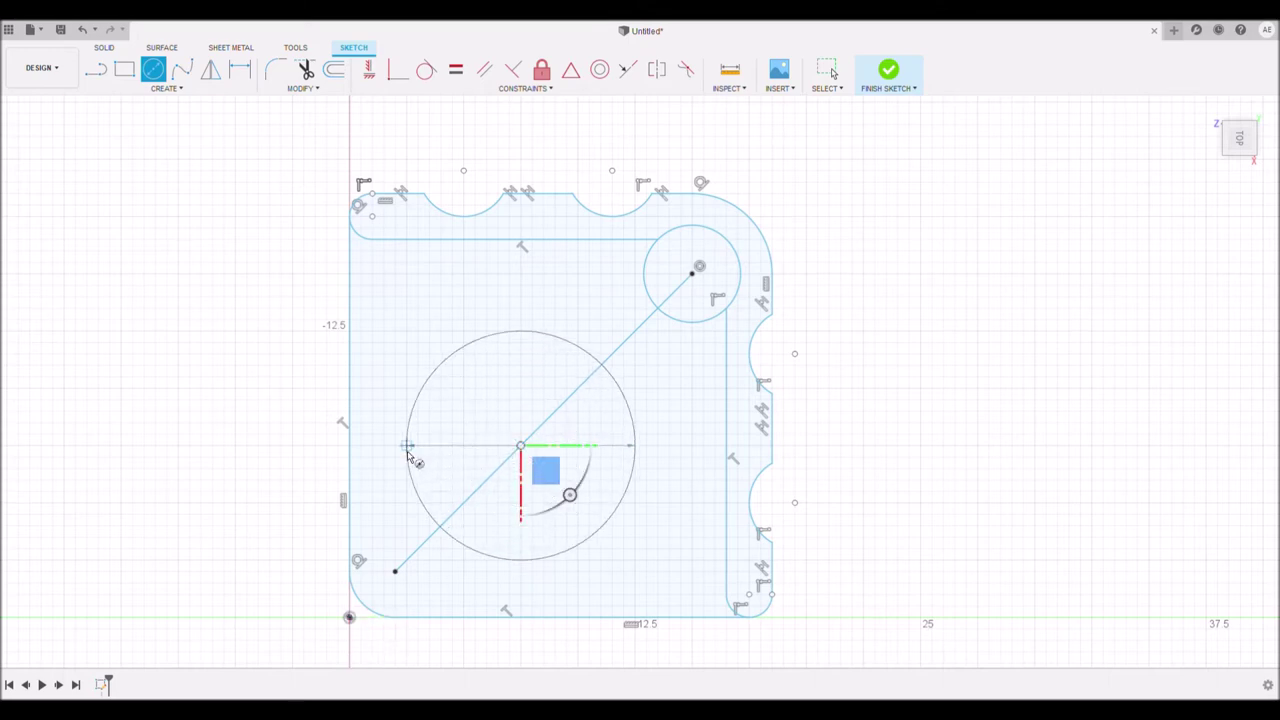
click(407, 448)
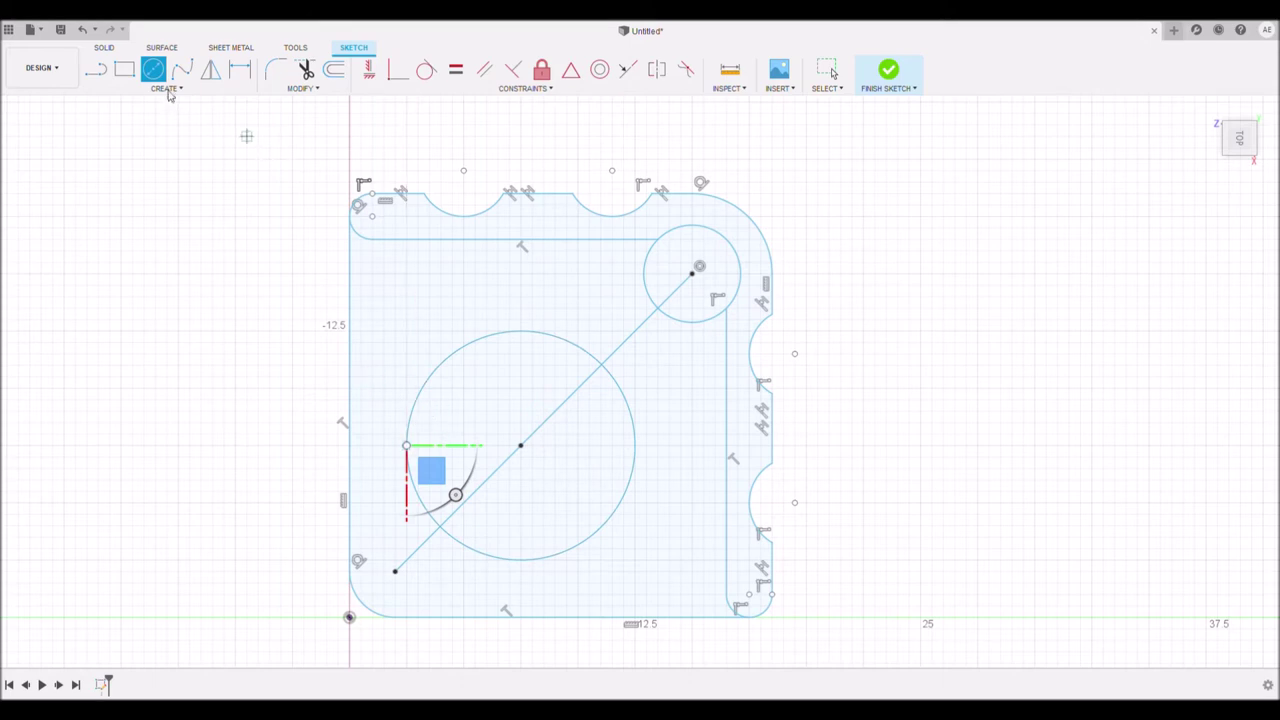
Draw two lines forming a pointed tip above the large circle, from its topmost point to its upper intersection with the diagonal.
click(97, 70)
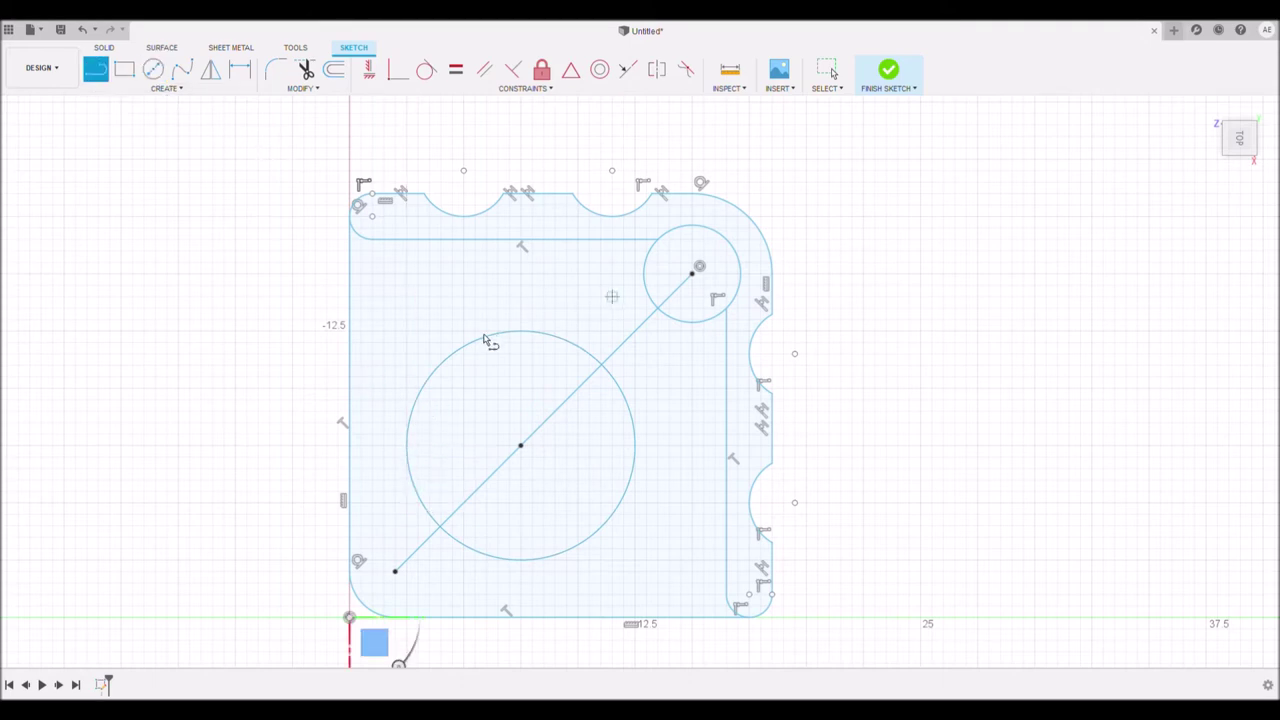
click(521, 332)
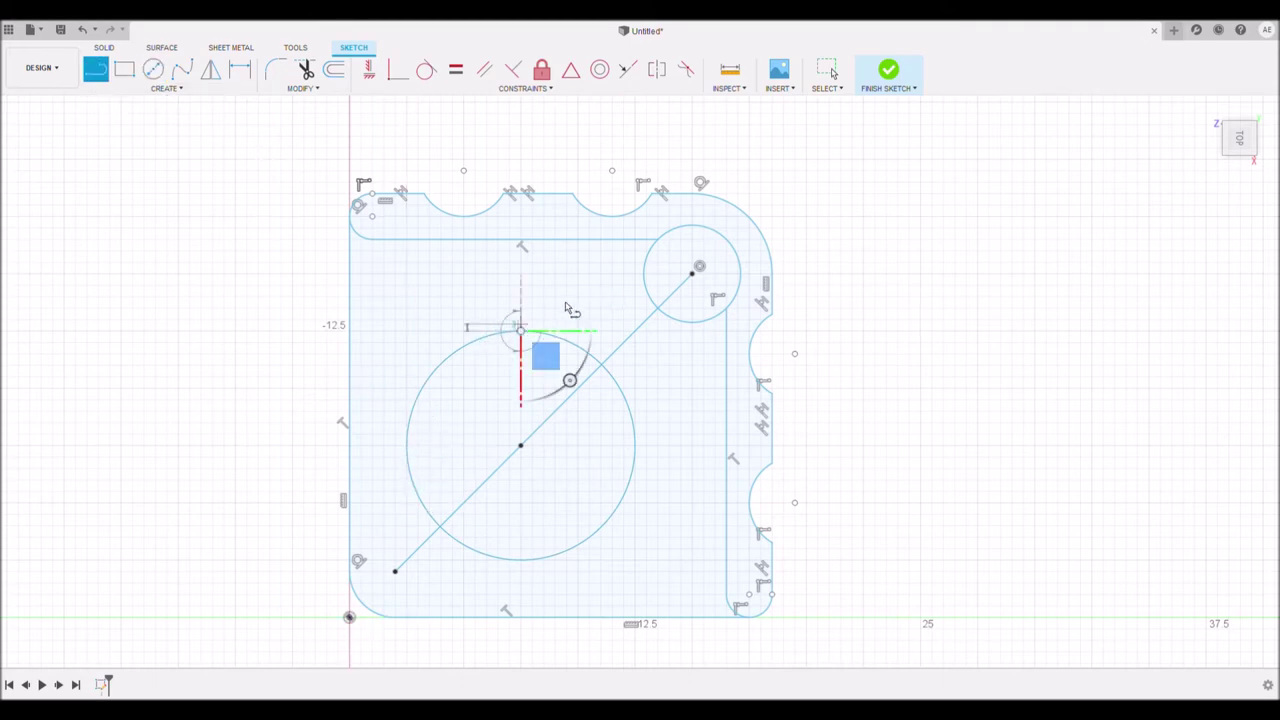
click(577, 274)
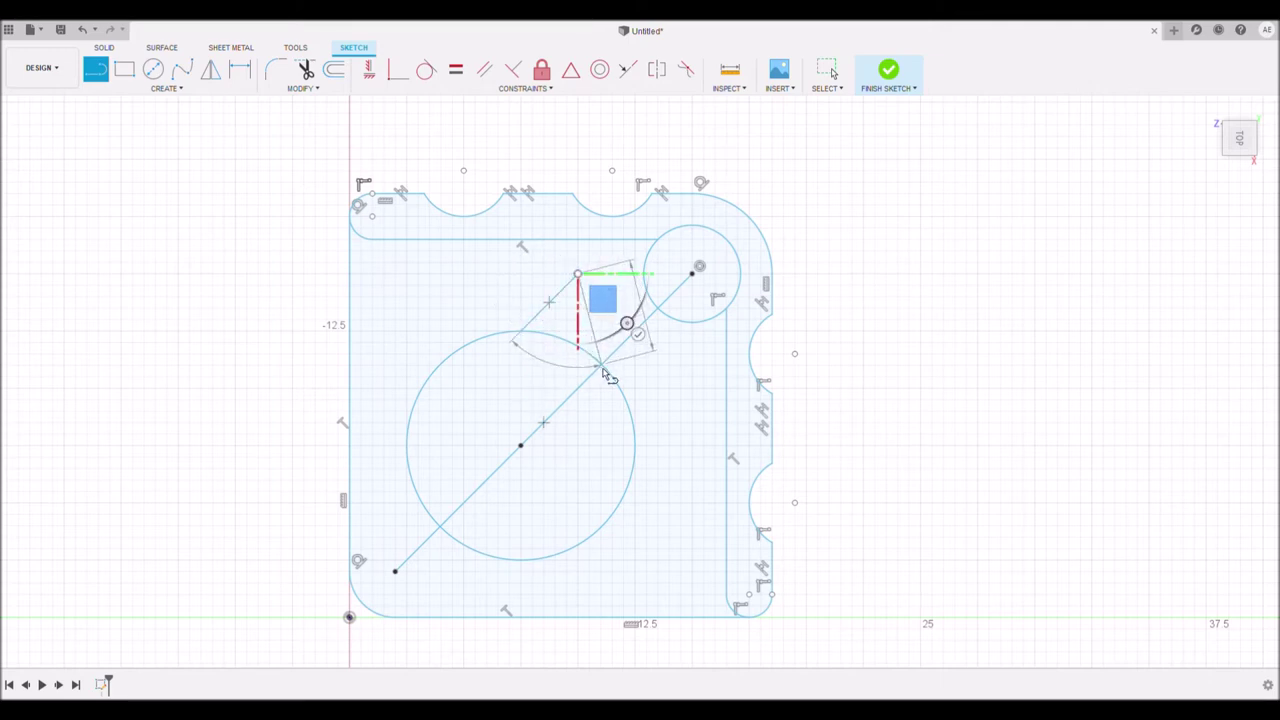
click(601, 366)
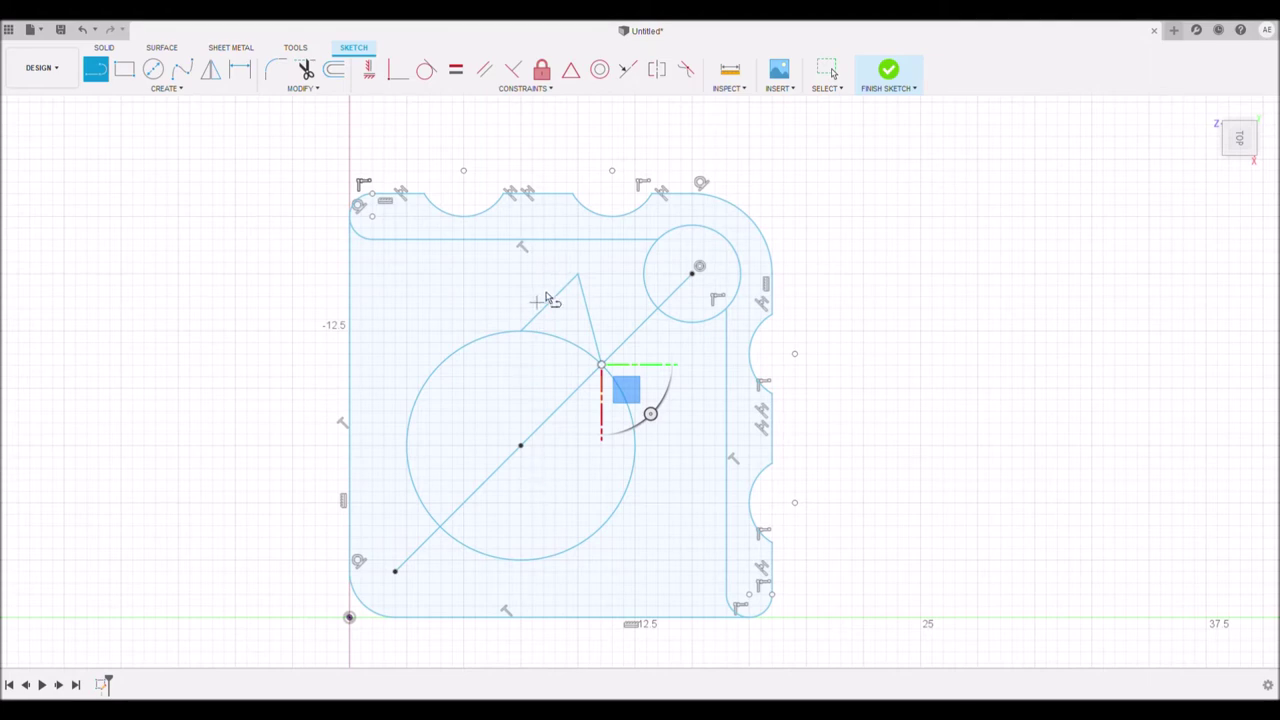
Trim away the tip's left side and redraw it from the apex to the circle slightly left of its topmost point.
click(305, 72)
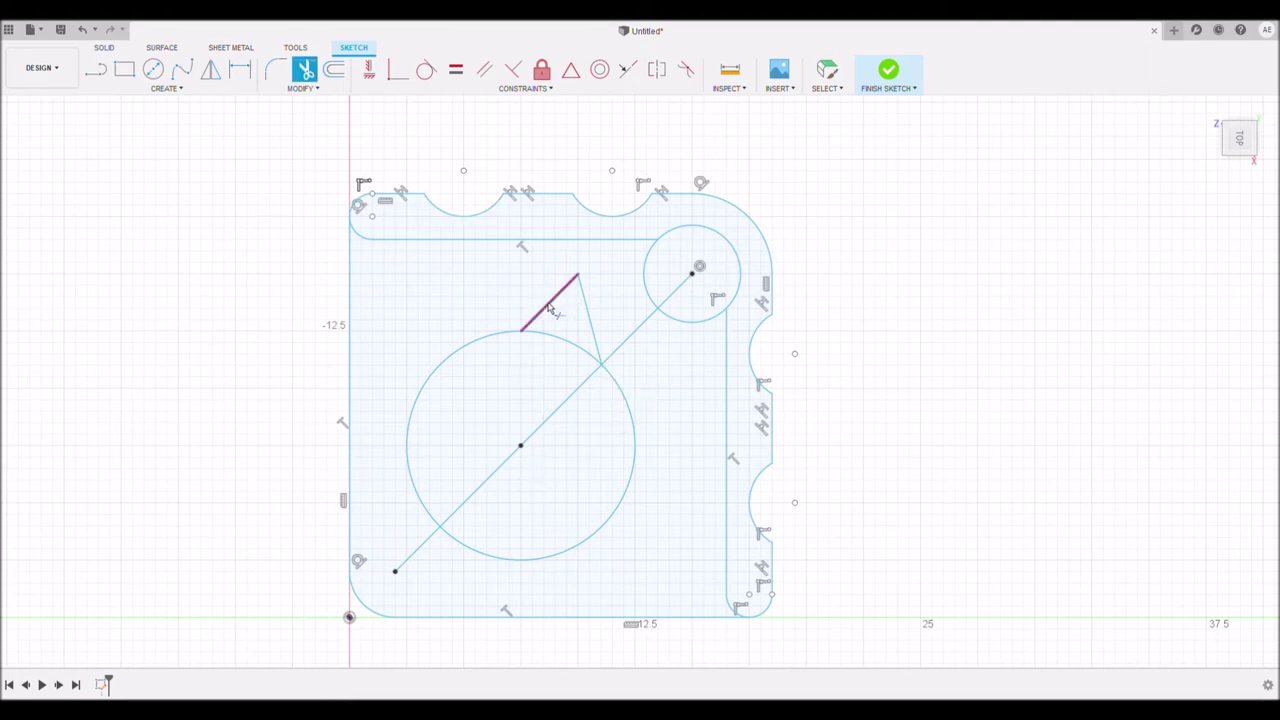
click(549, 302)
click(96, 69)
click(577, 274)
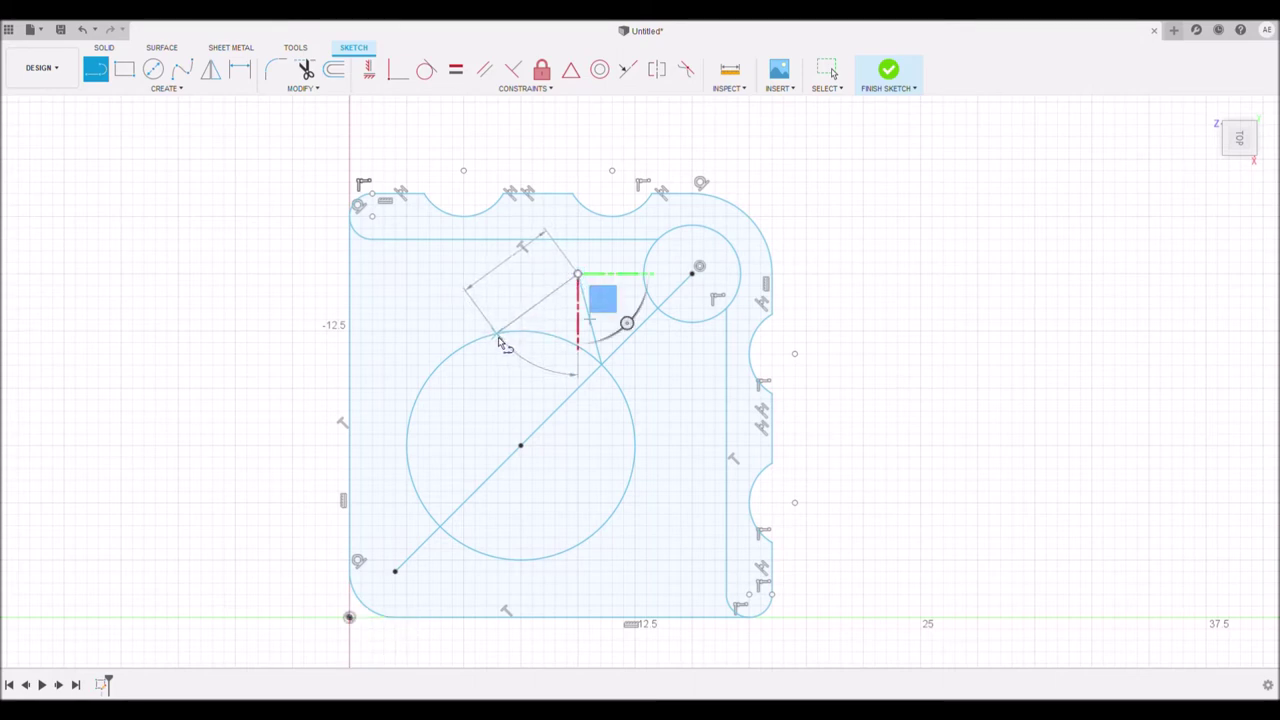
click(497, 336)
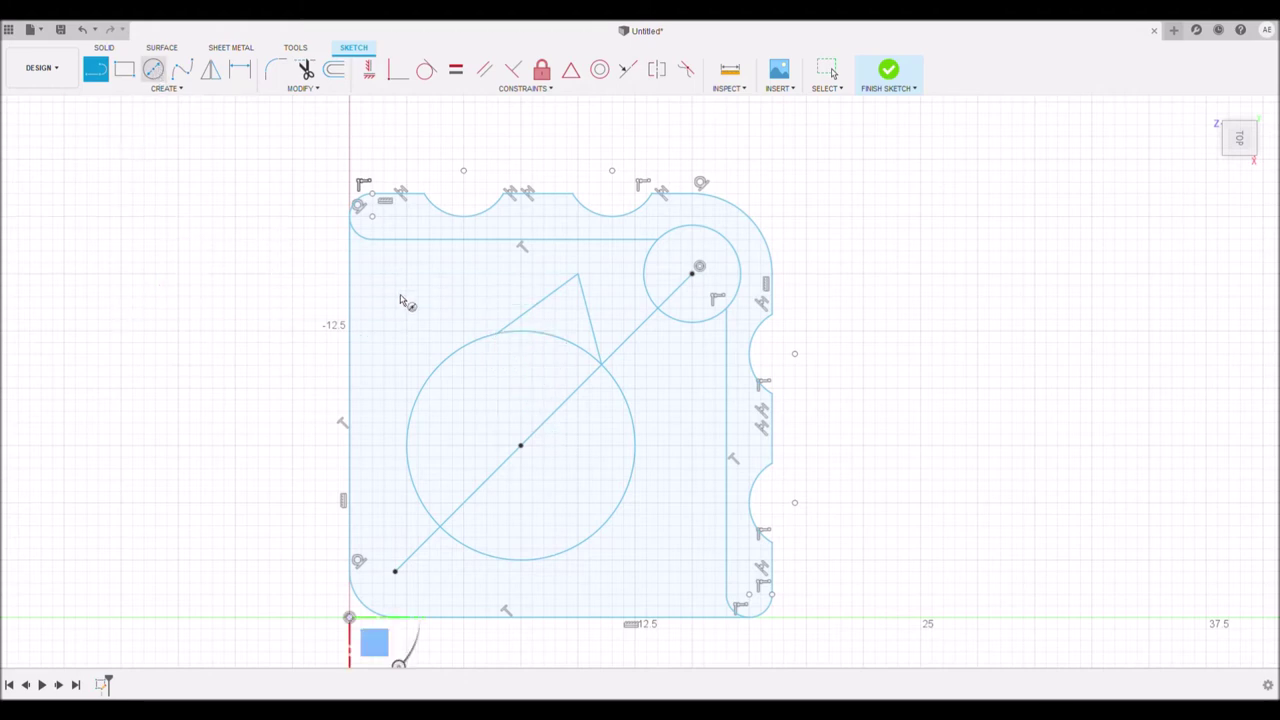
Draw a small circle inside the large circle, directly above its centre and about a quarter of its diameter.
click(154, 72)
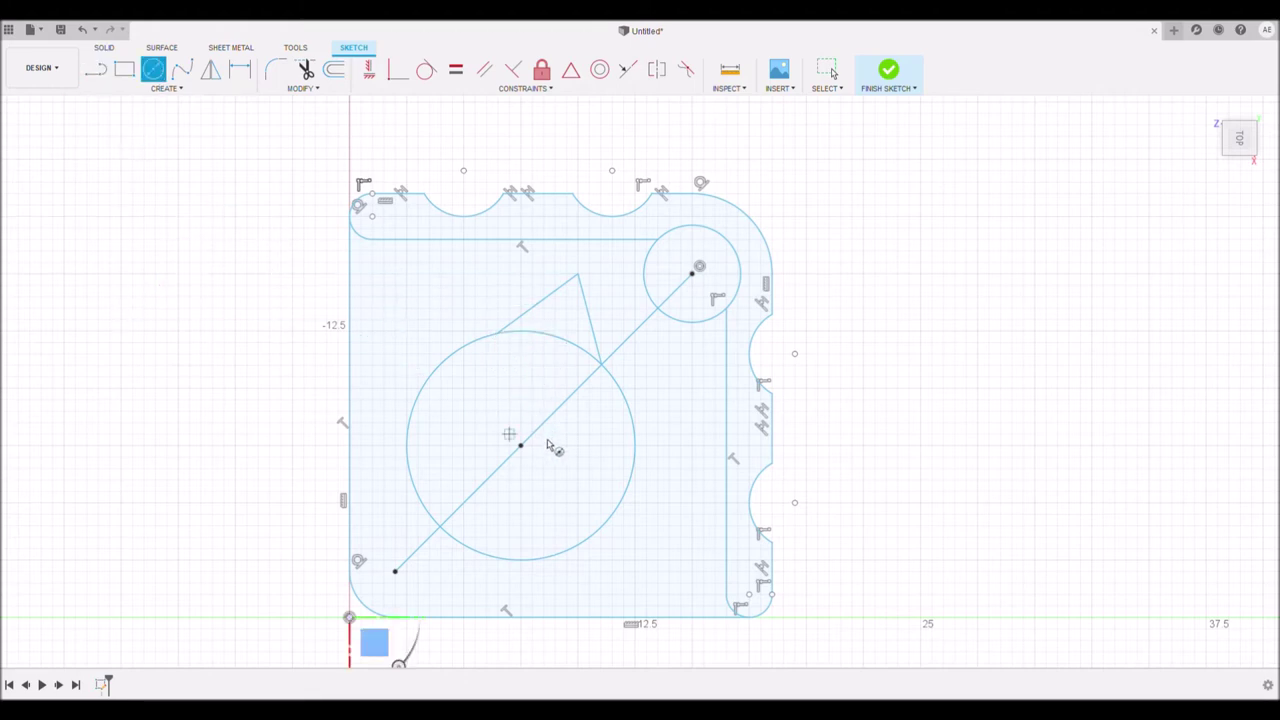
click(520, 377)
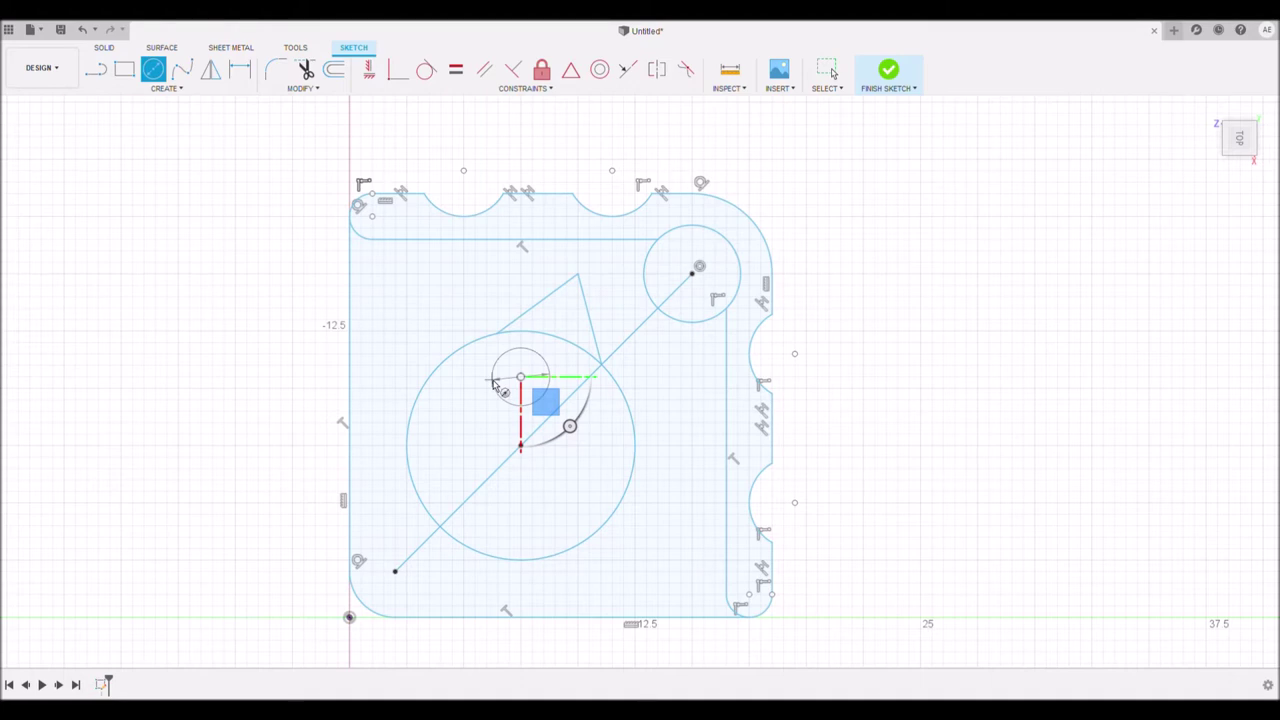
click(492, 383)
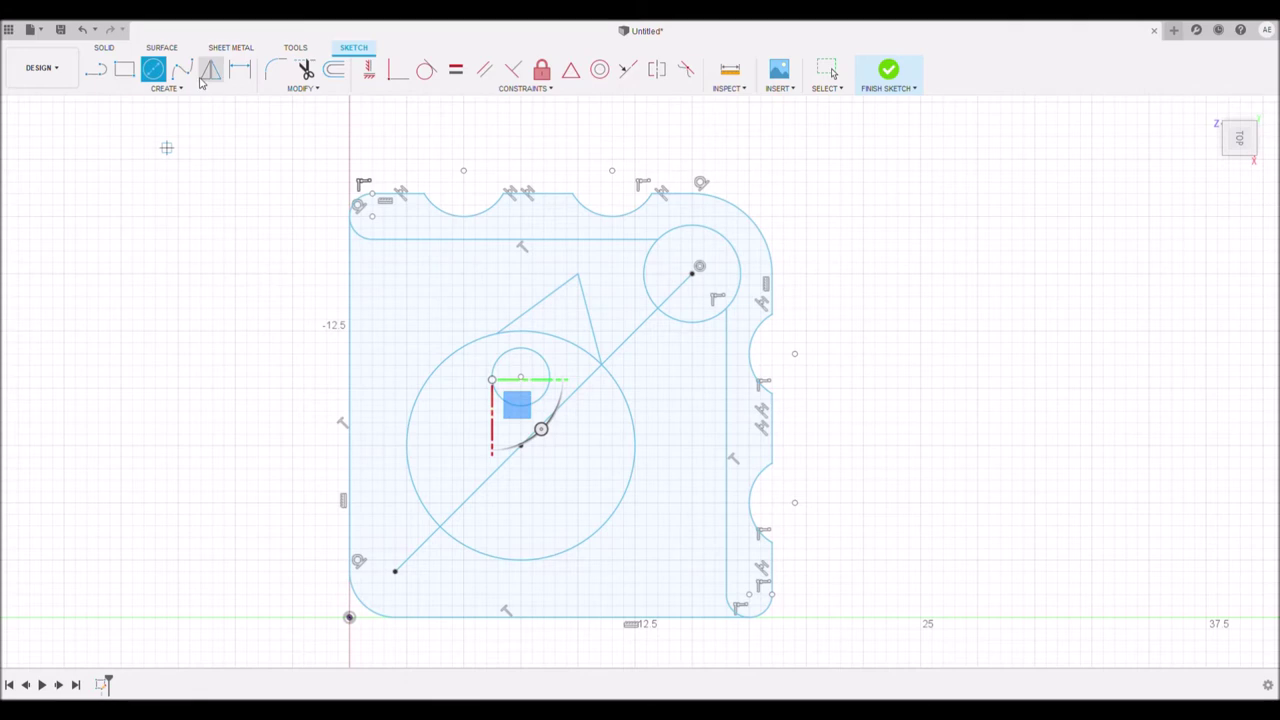
Try to draw a tiny triangle of lines beside the large circle's centre point.
key(l)
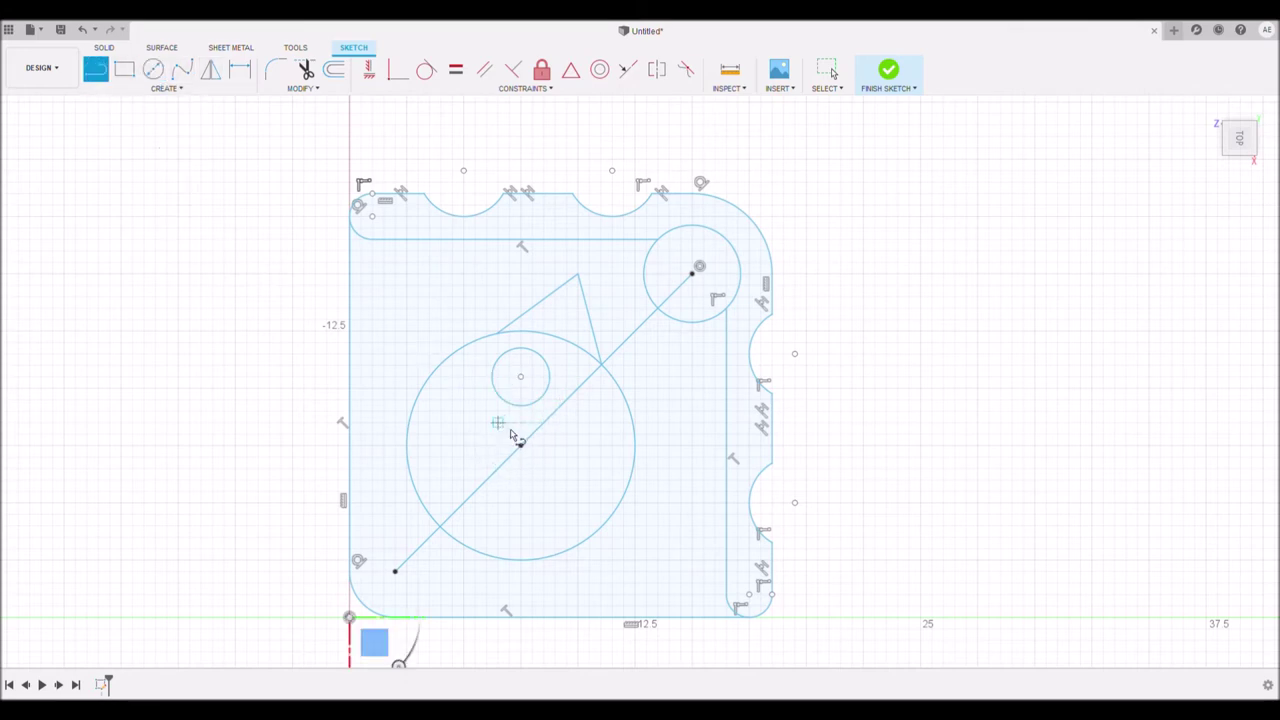
click(510, 434)
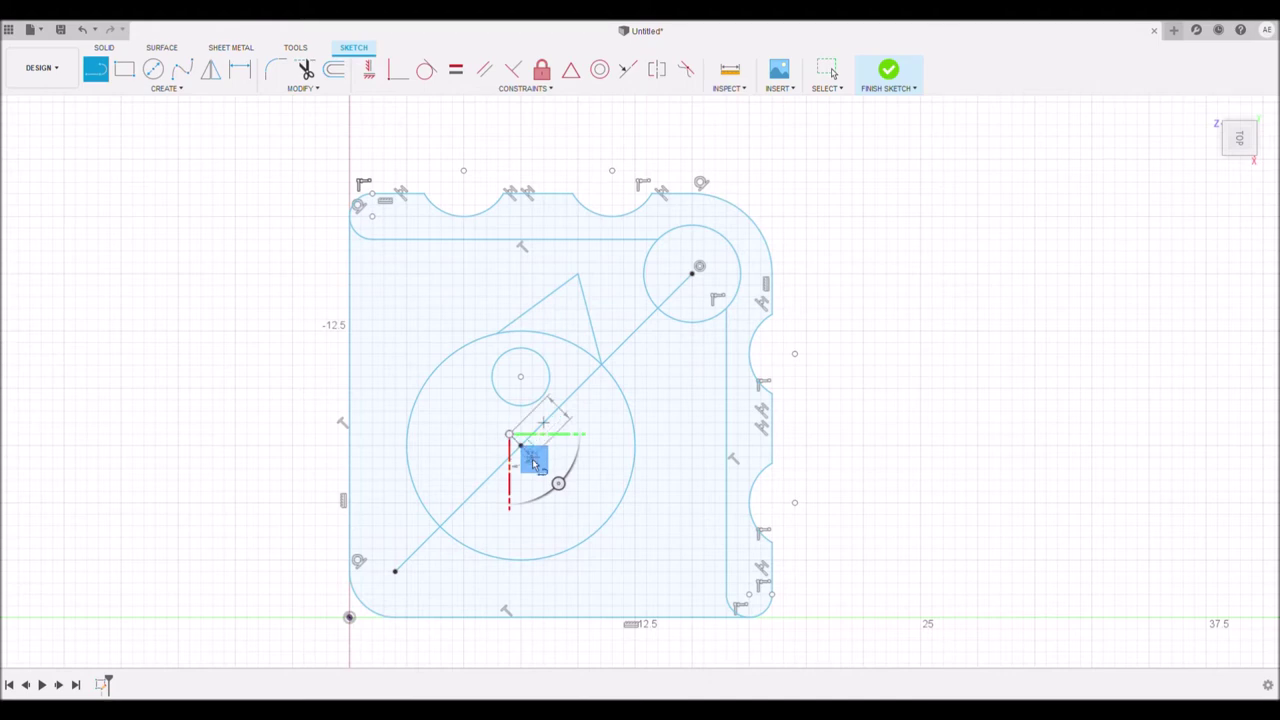
click(532, 458)
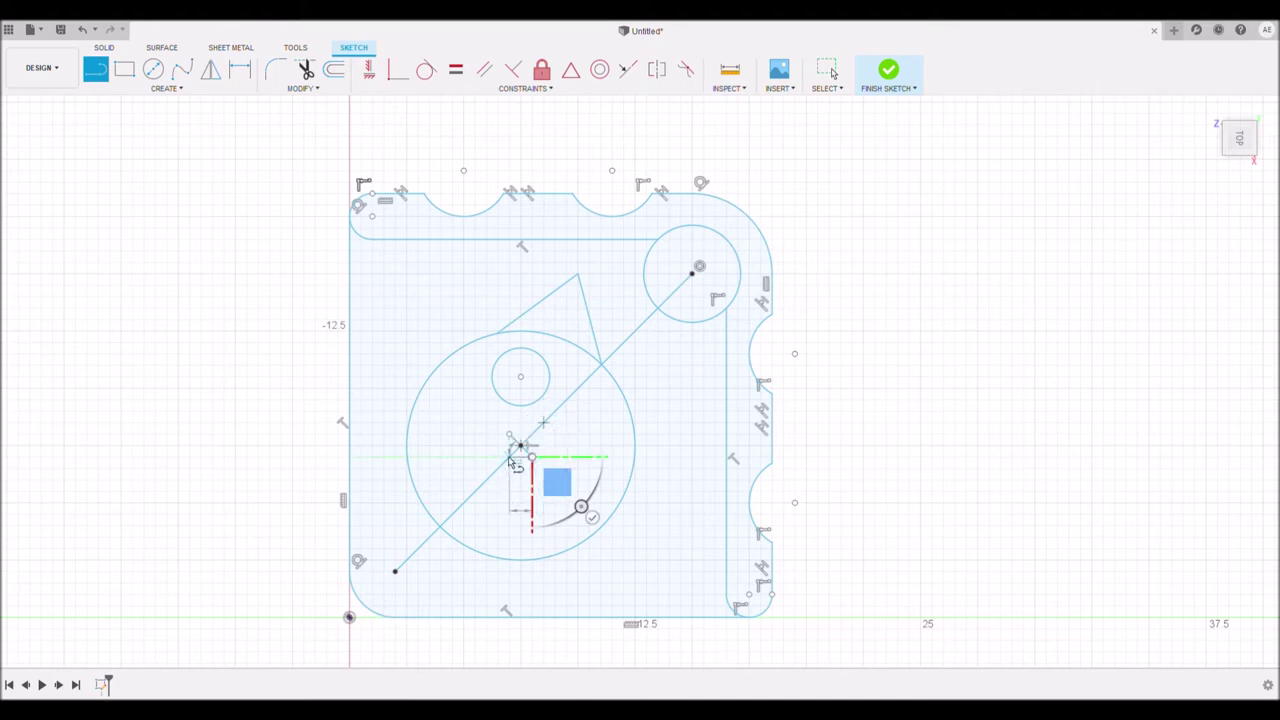
click(508, 456)
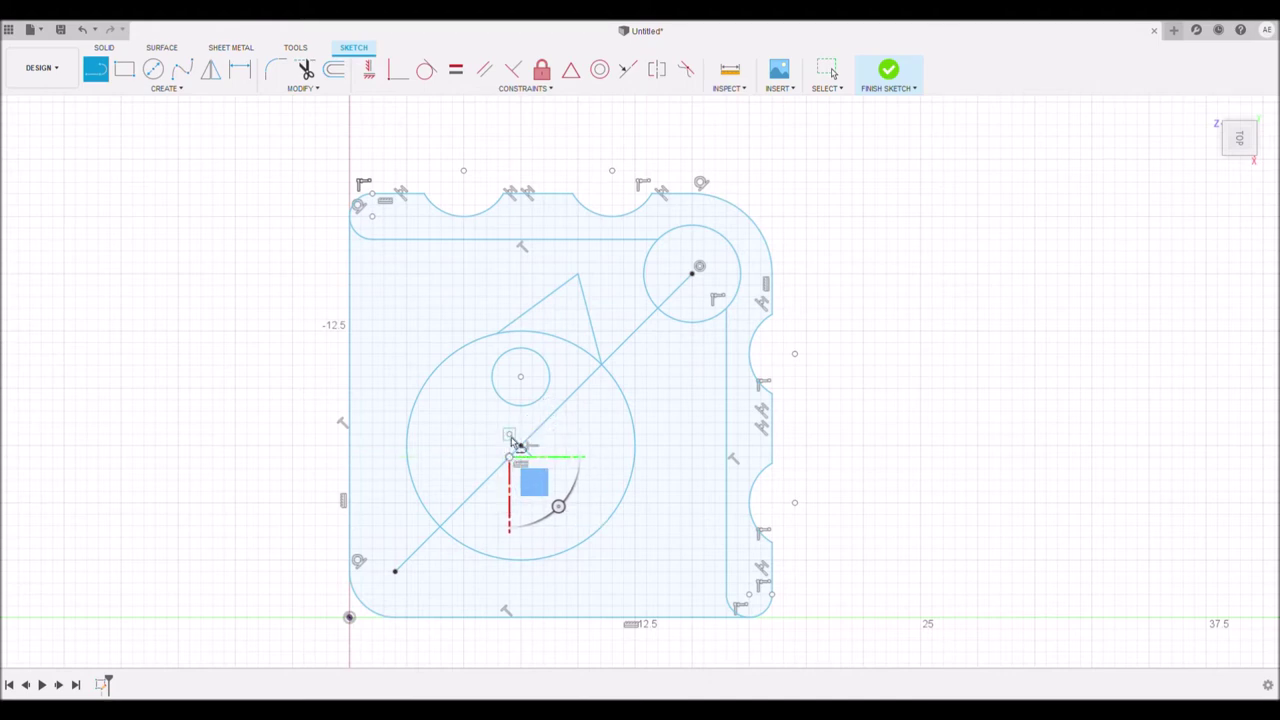
click(510, 436)
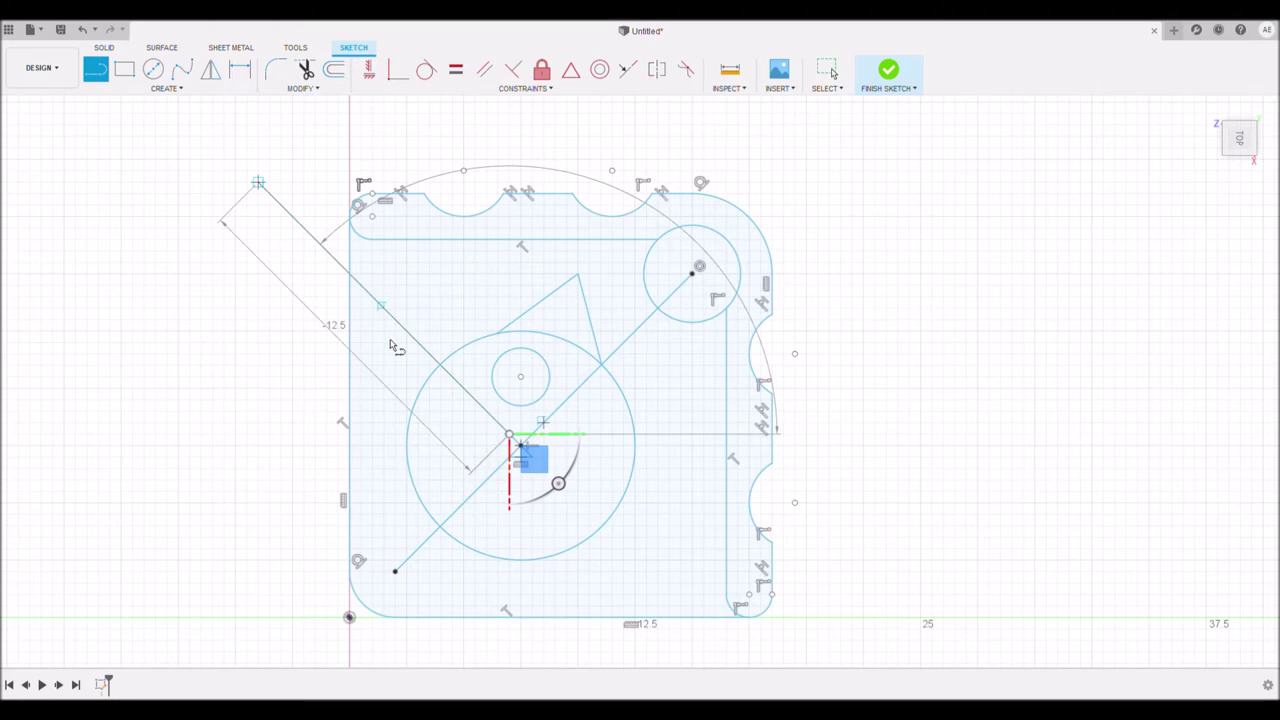
key(Escape)
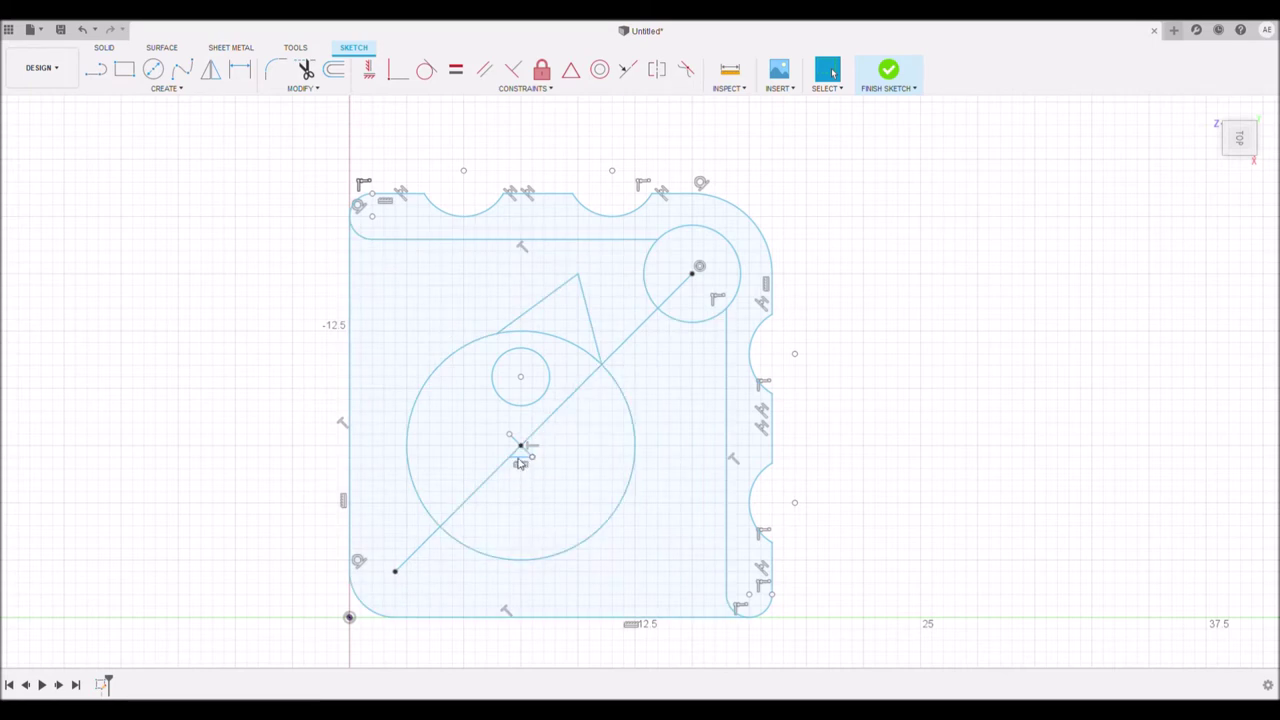
key(l)
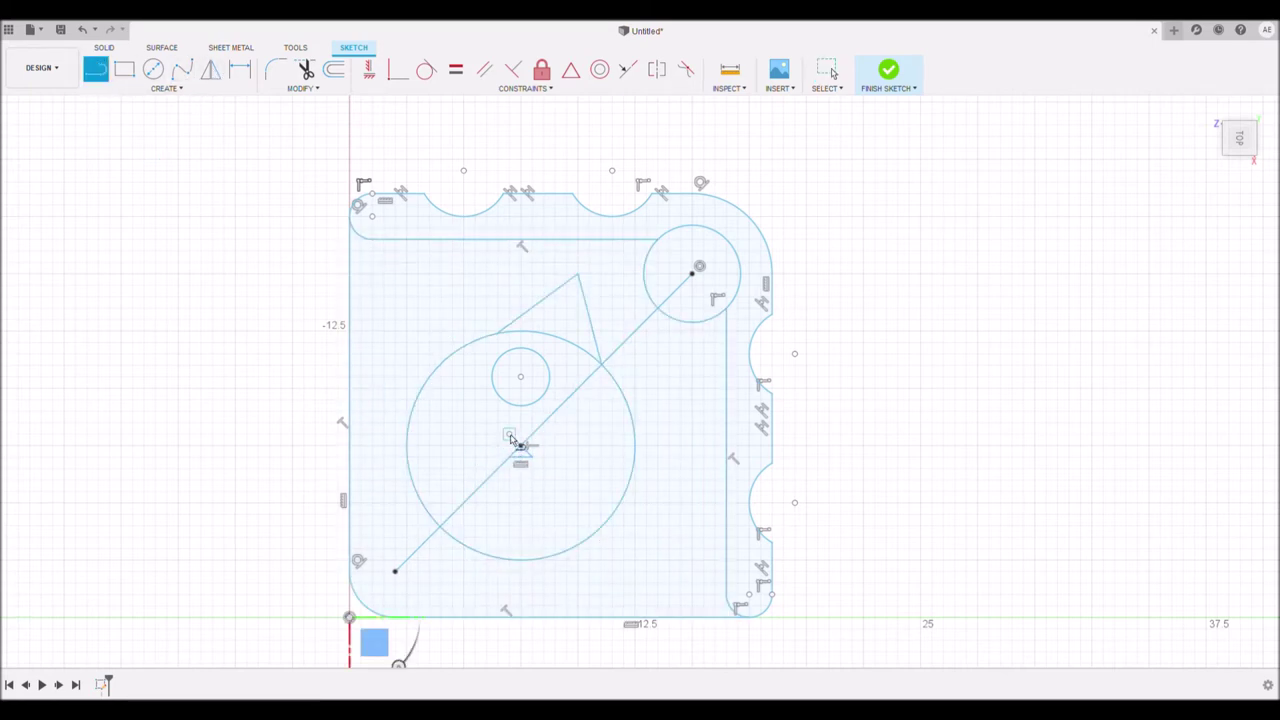
click(509, 435)
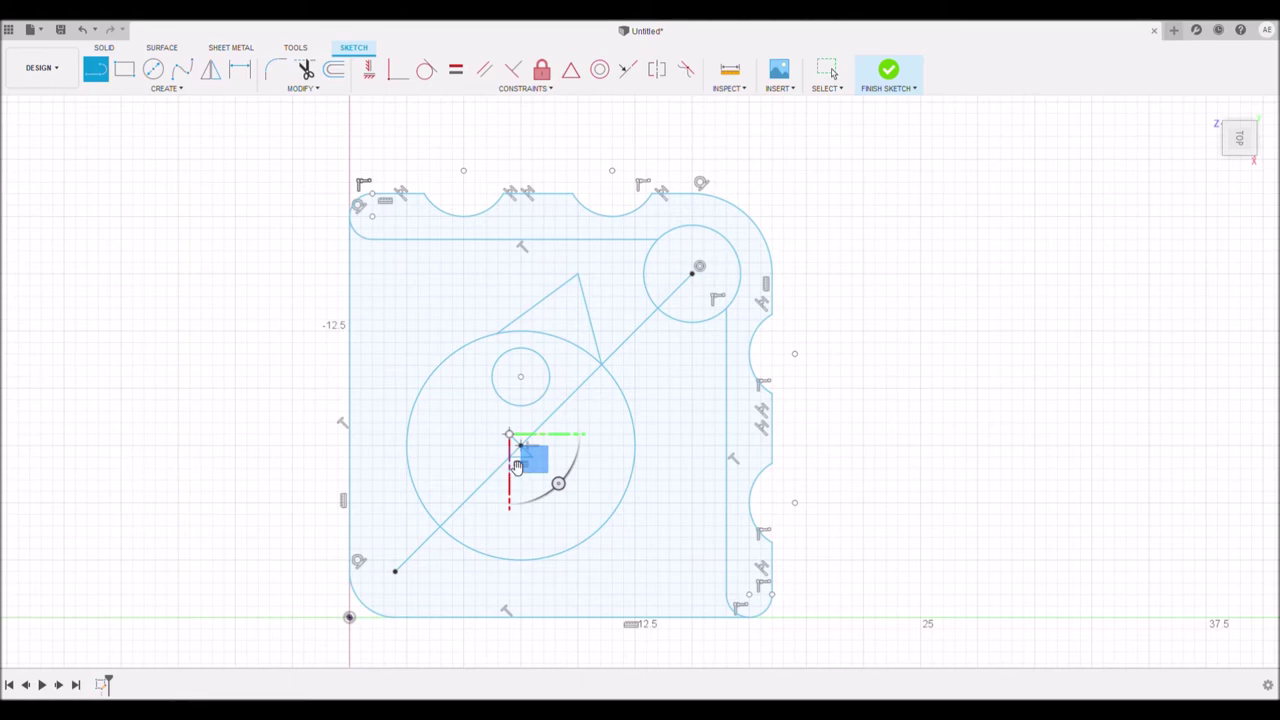
scroll(515, 465, up, 4)
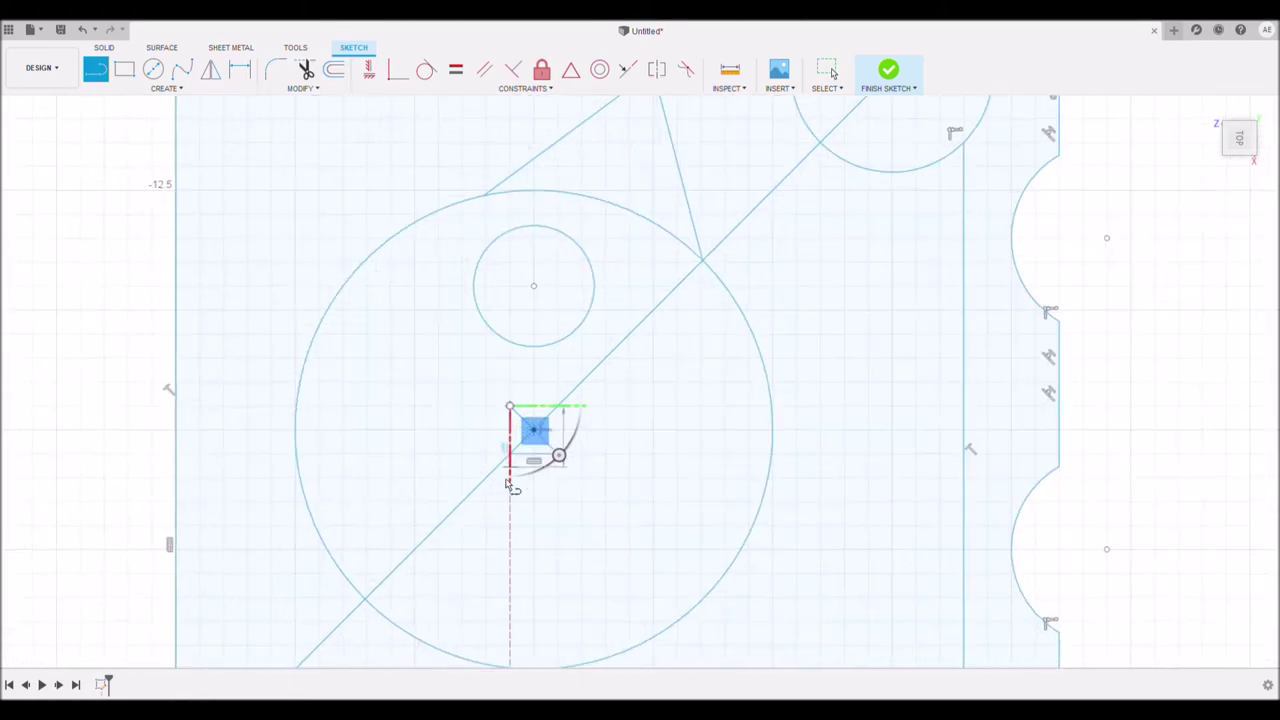
scroll(516, 466, down, 3)
scroll(516, 462, down, 3)
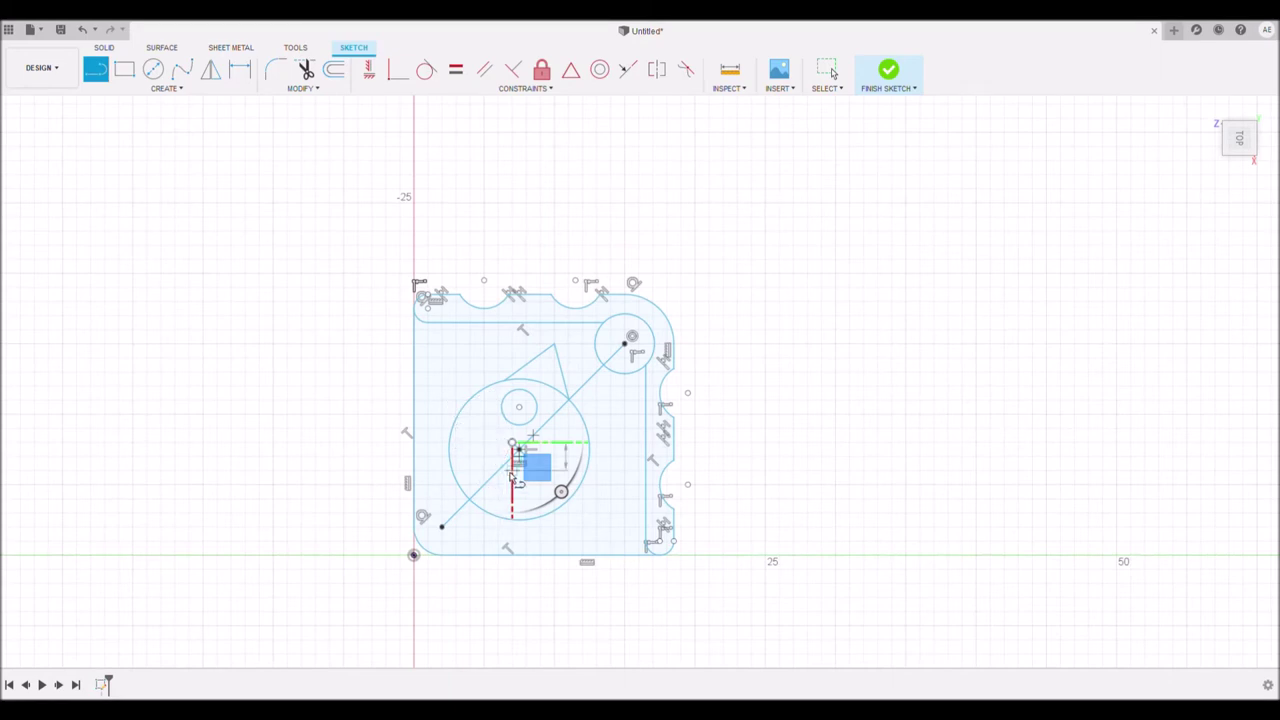
key(Escape)
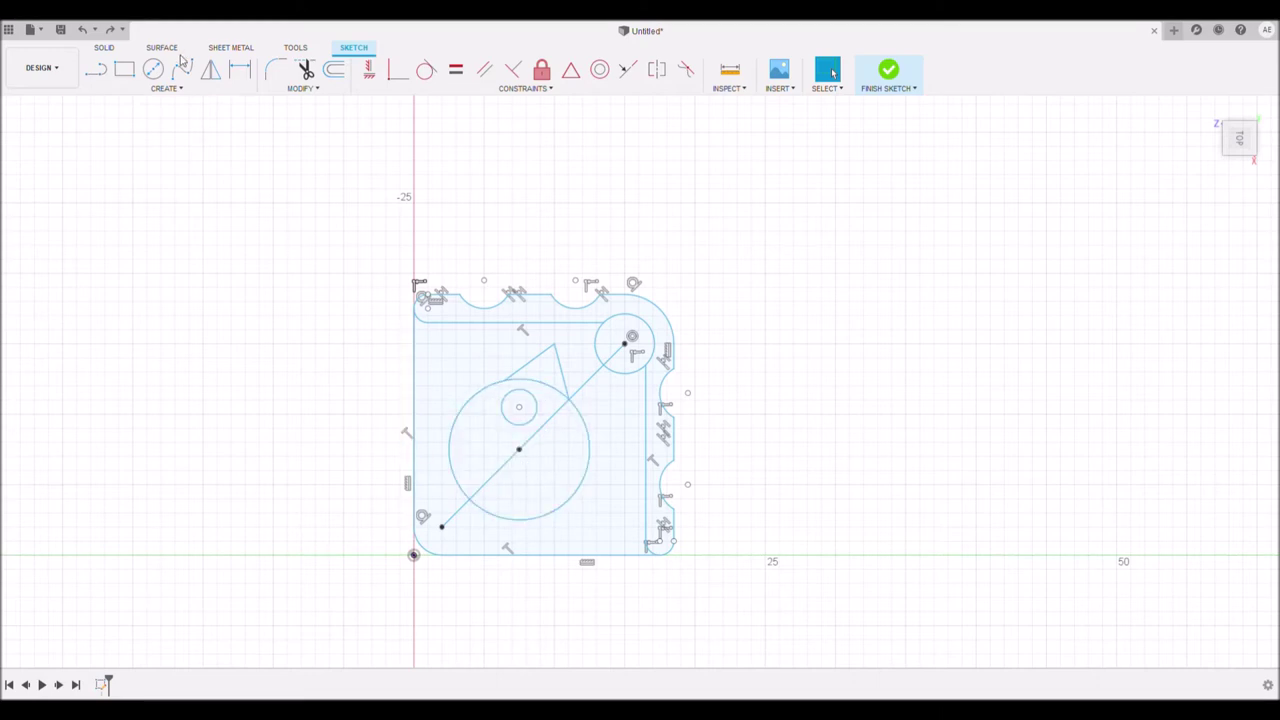
Draw two lines forming a tiny half-triangle at the large circle's centre, starting and ending on the diagonal on either side of the centre point.
click(96, 70)
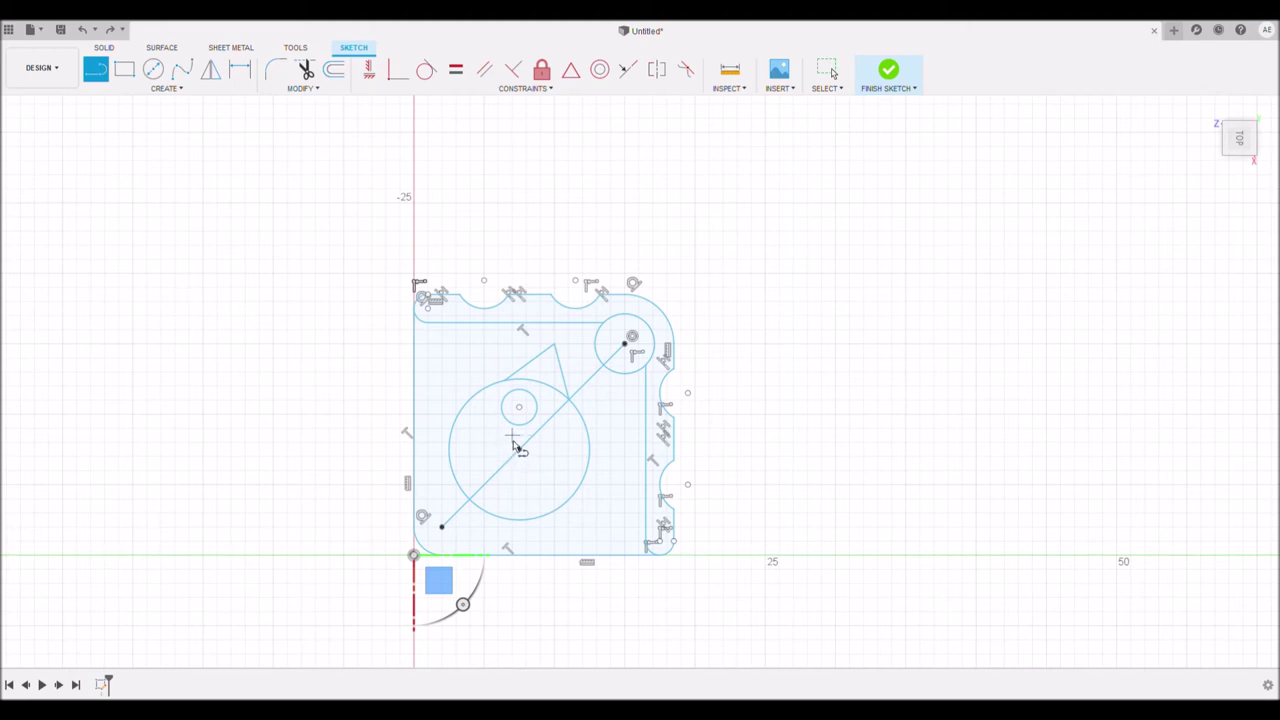
scroll(513, 447, up, 5)
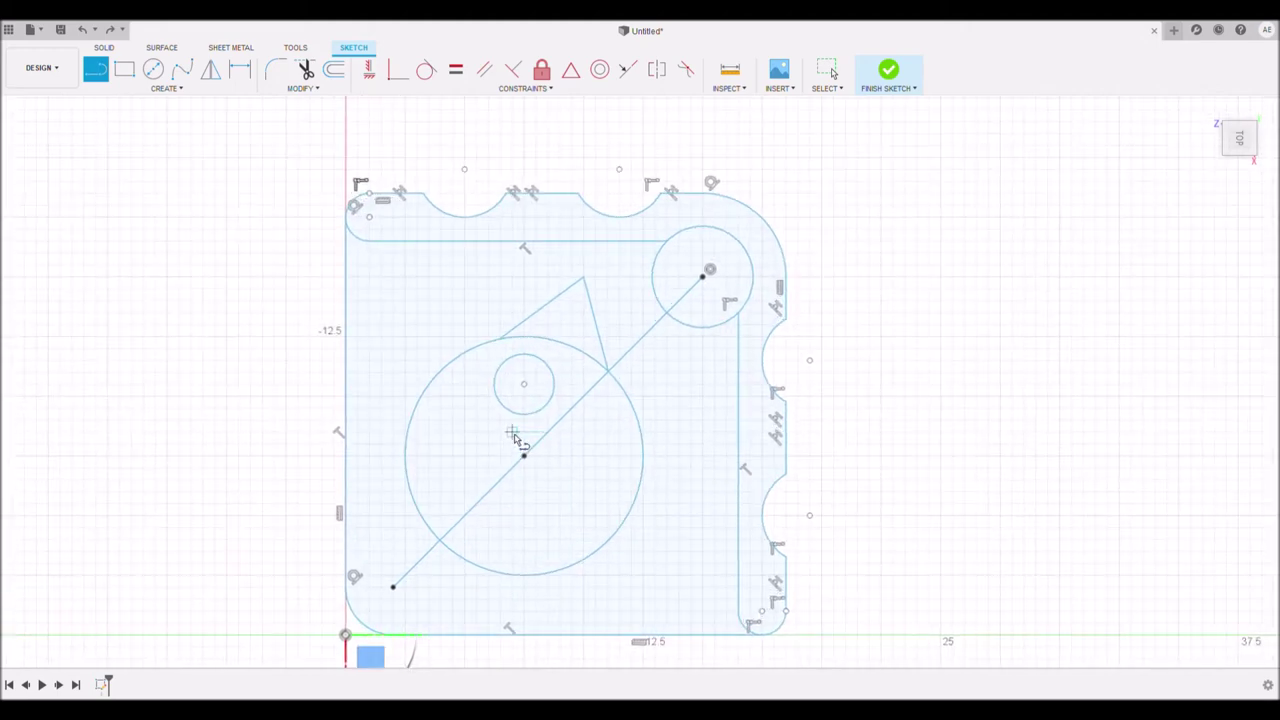
drag(512, 433, 536, 443)
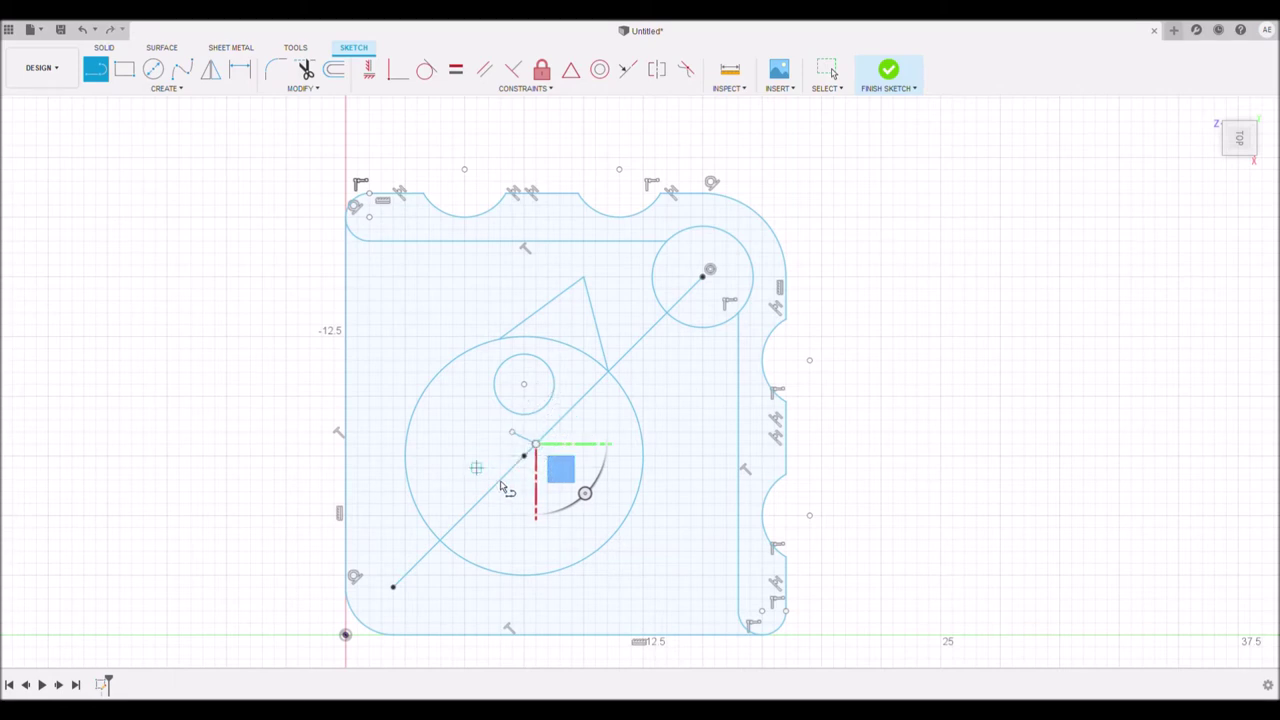
click(513, 467)
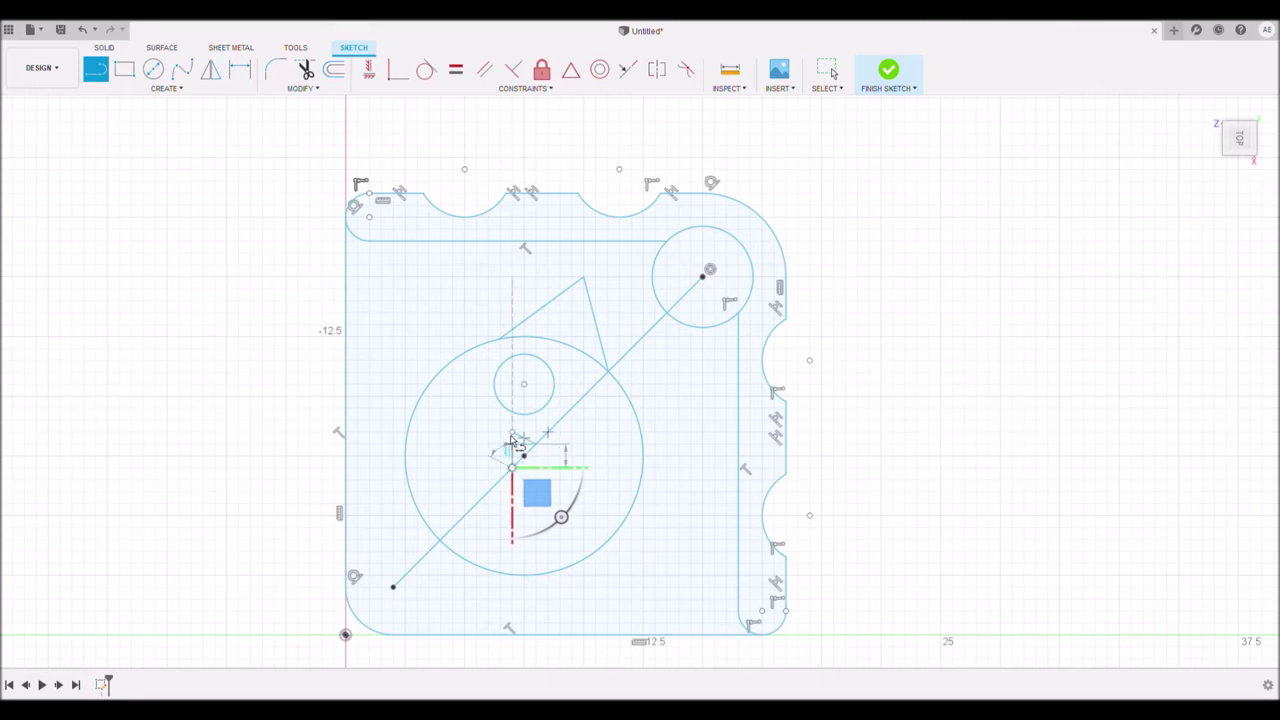
click(512, 433)
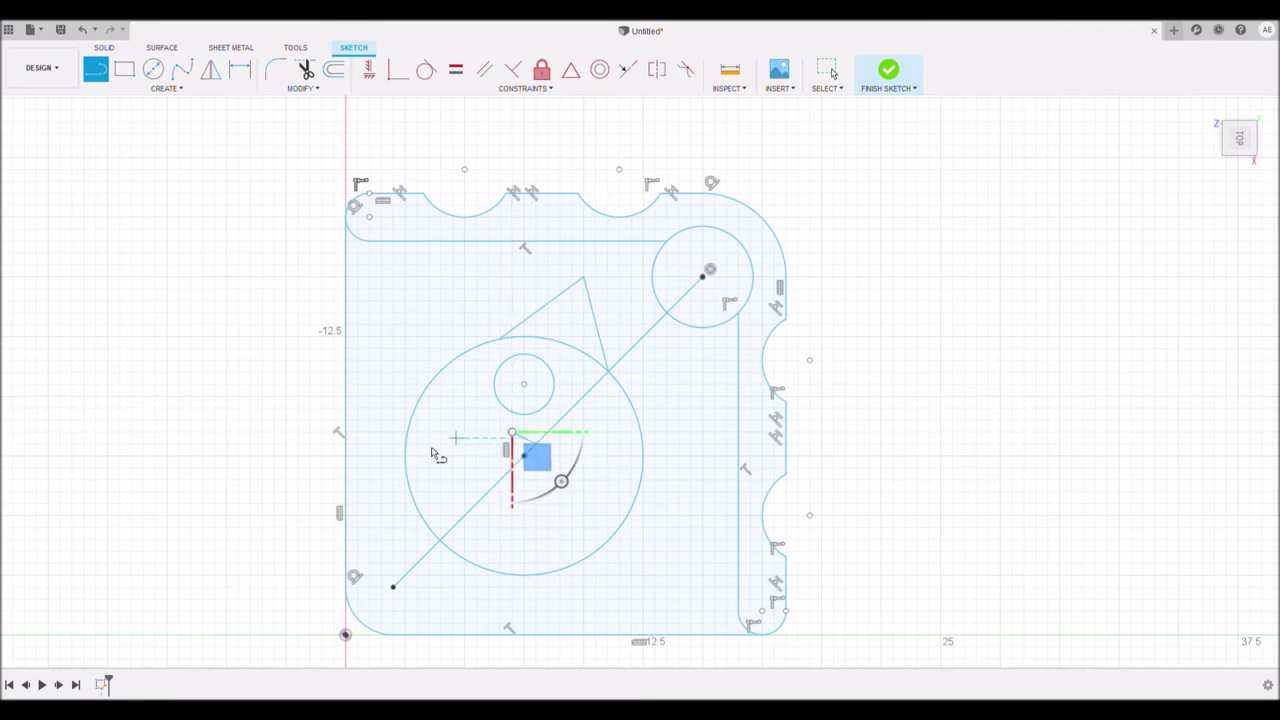
Draw a spline in the large circle's left half, peaking beside the small circle with both ends on the diagonal, and shorten its outer tangent handle.
click(182, 68)
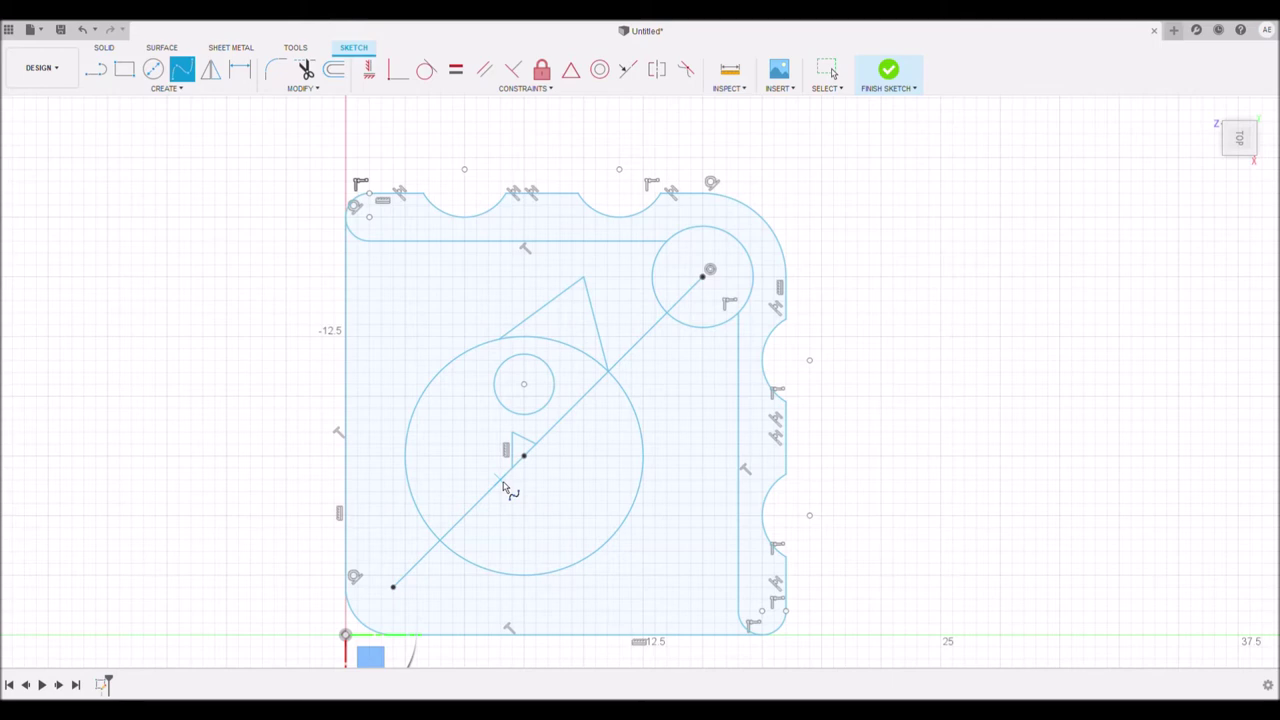
click(501, 481)
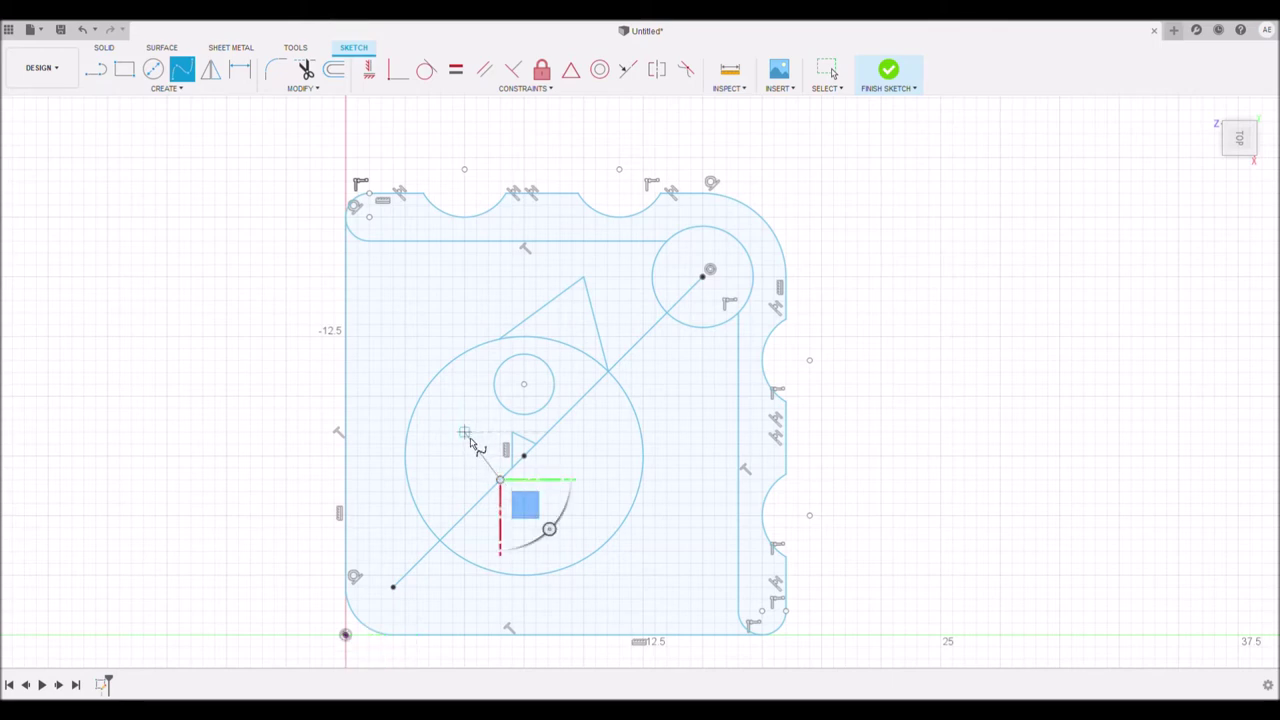
click(464, 444)
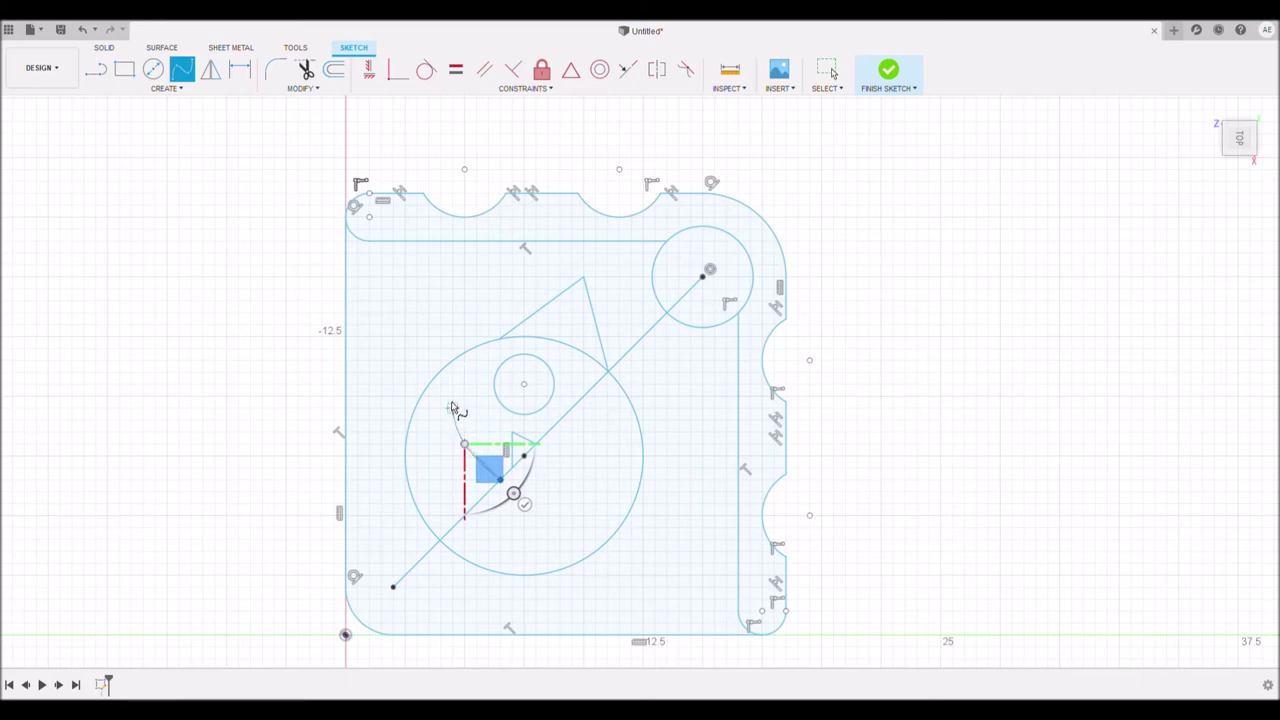
click(452, 398)
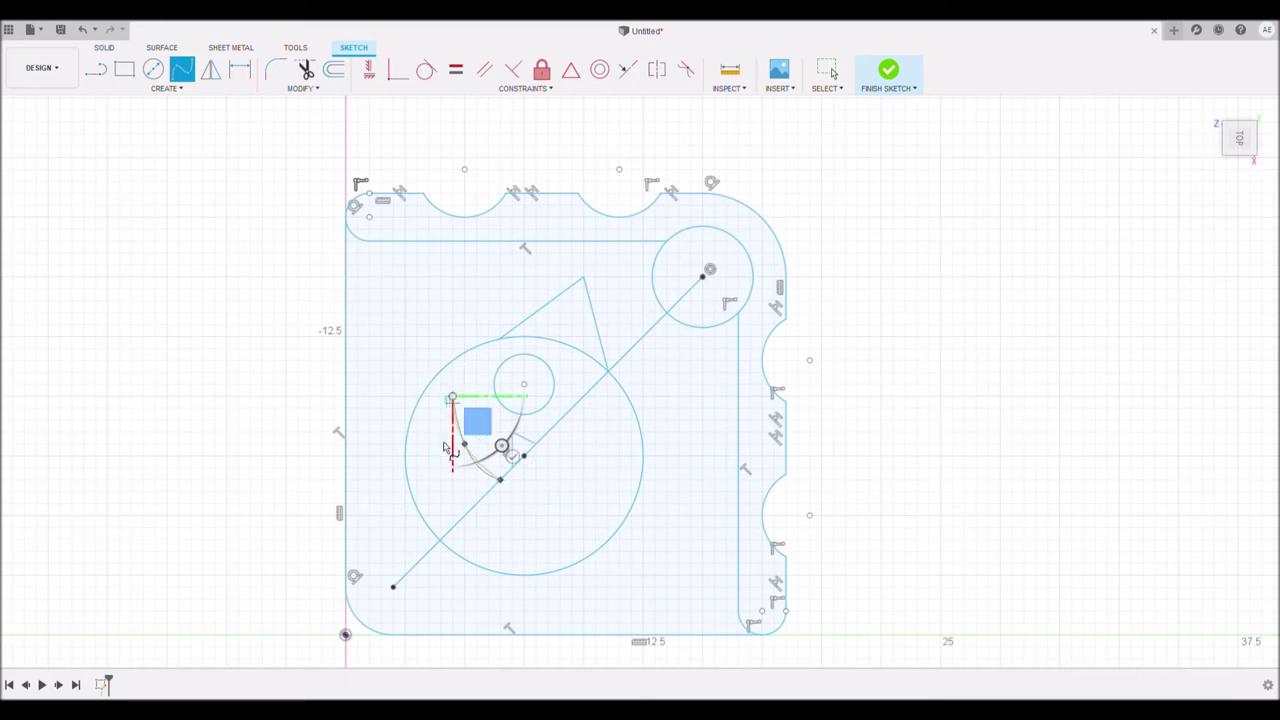
click(440, 492)
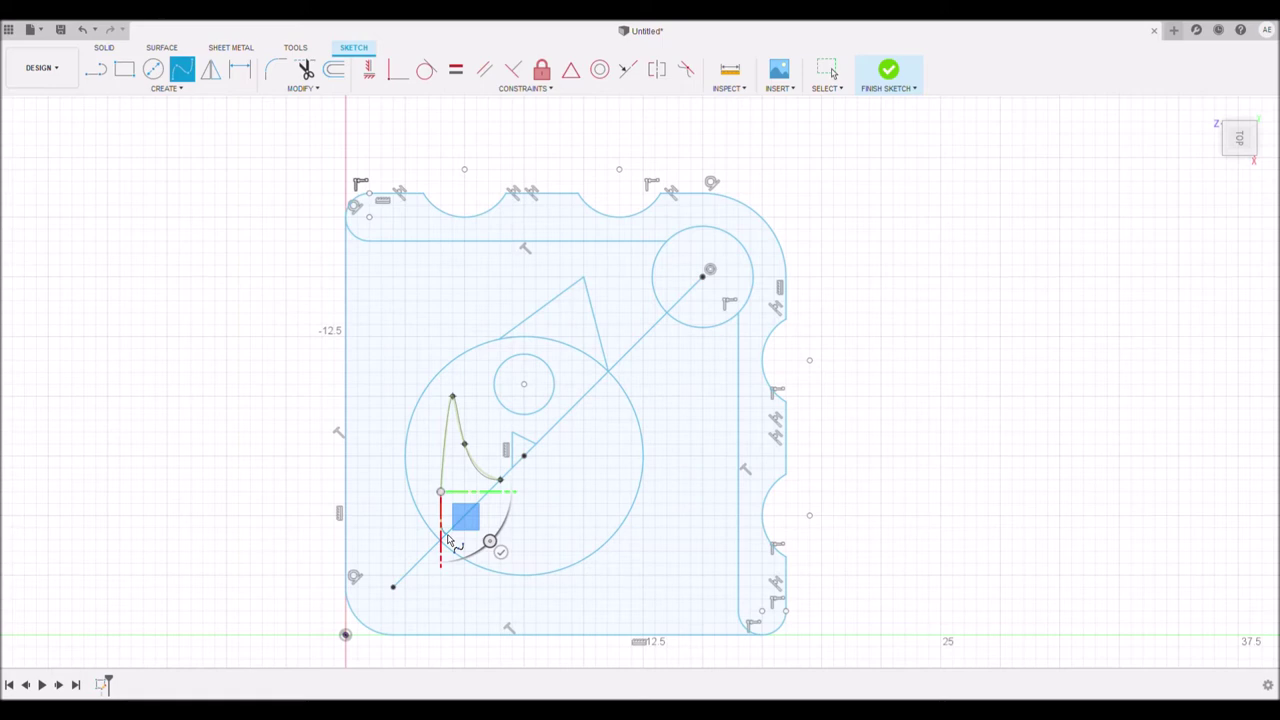
click(440, 491)
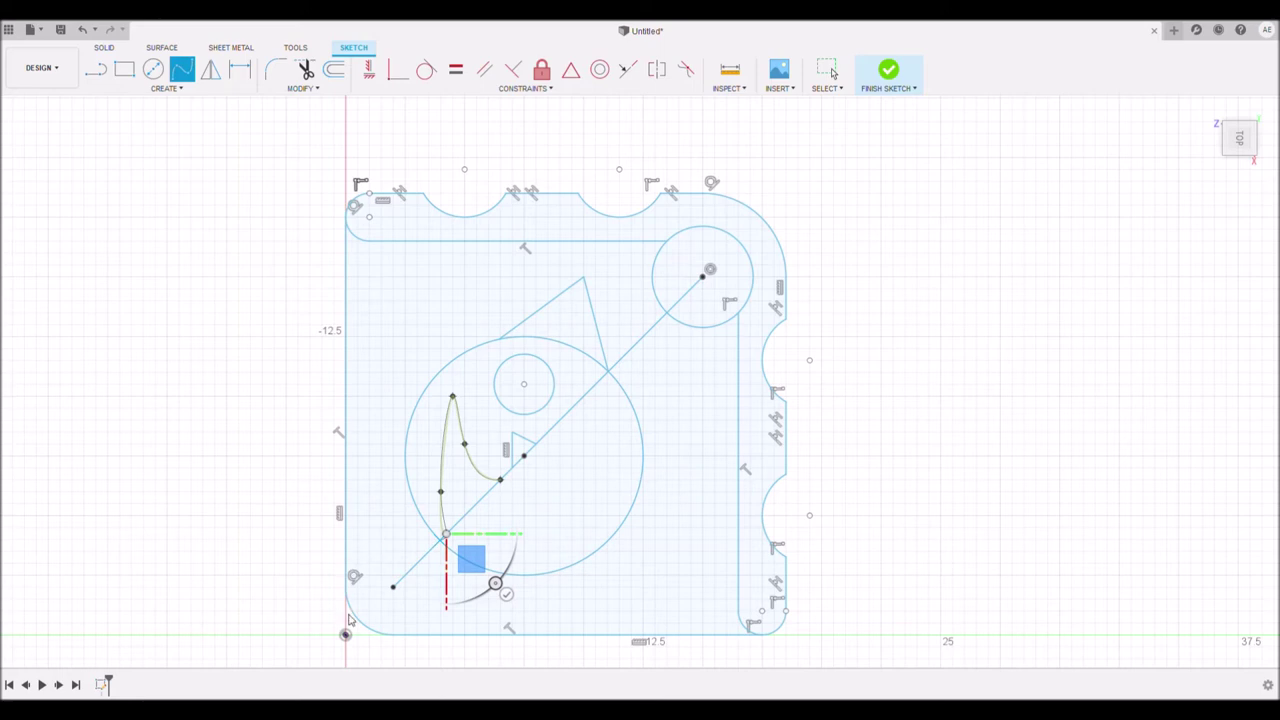
key(Escape)
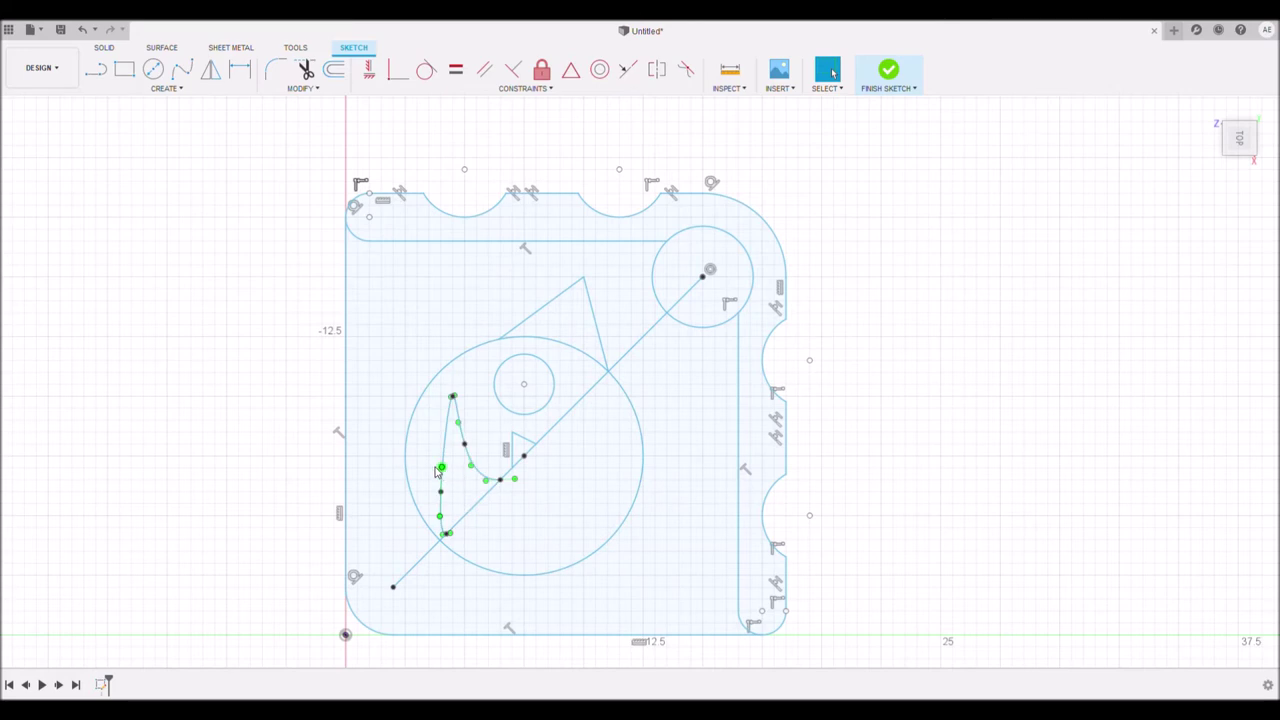
drag(436, 468, 429, 469)
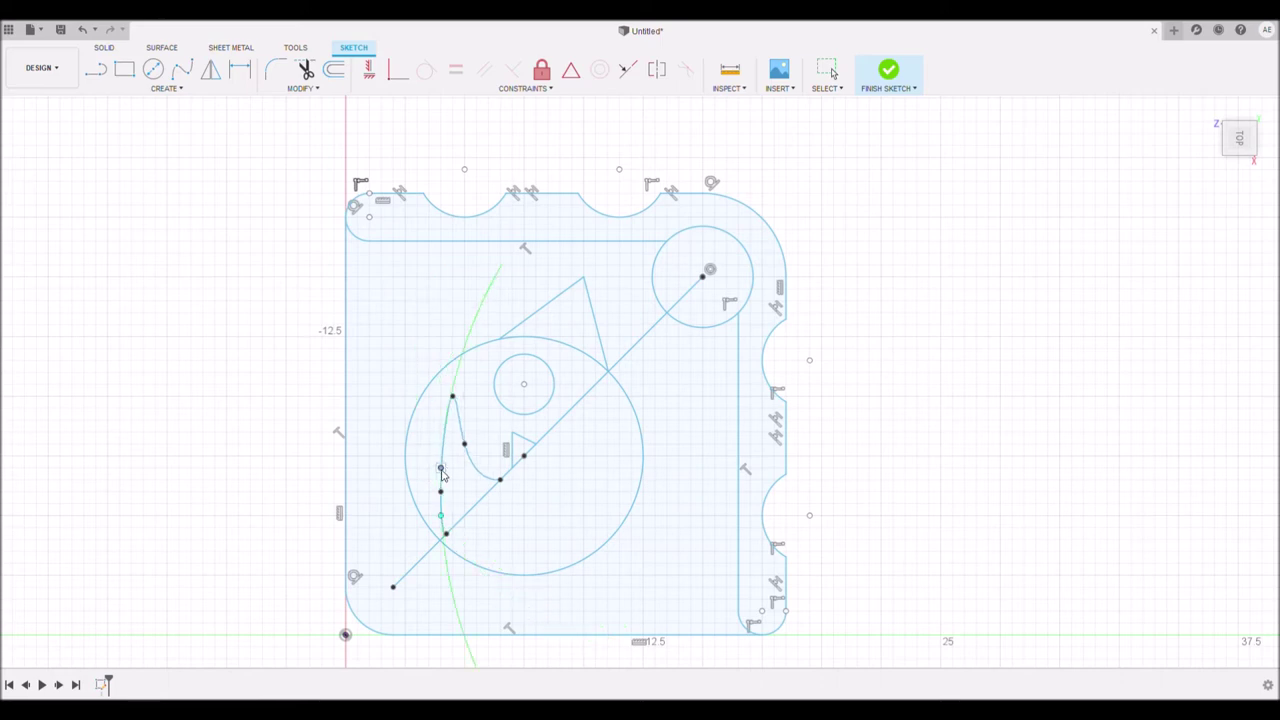
drag(437, 465, 443, 481)
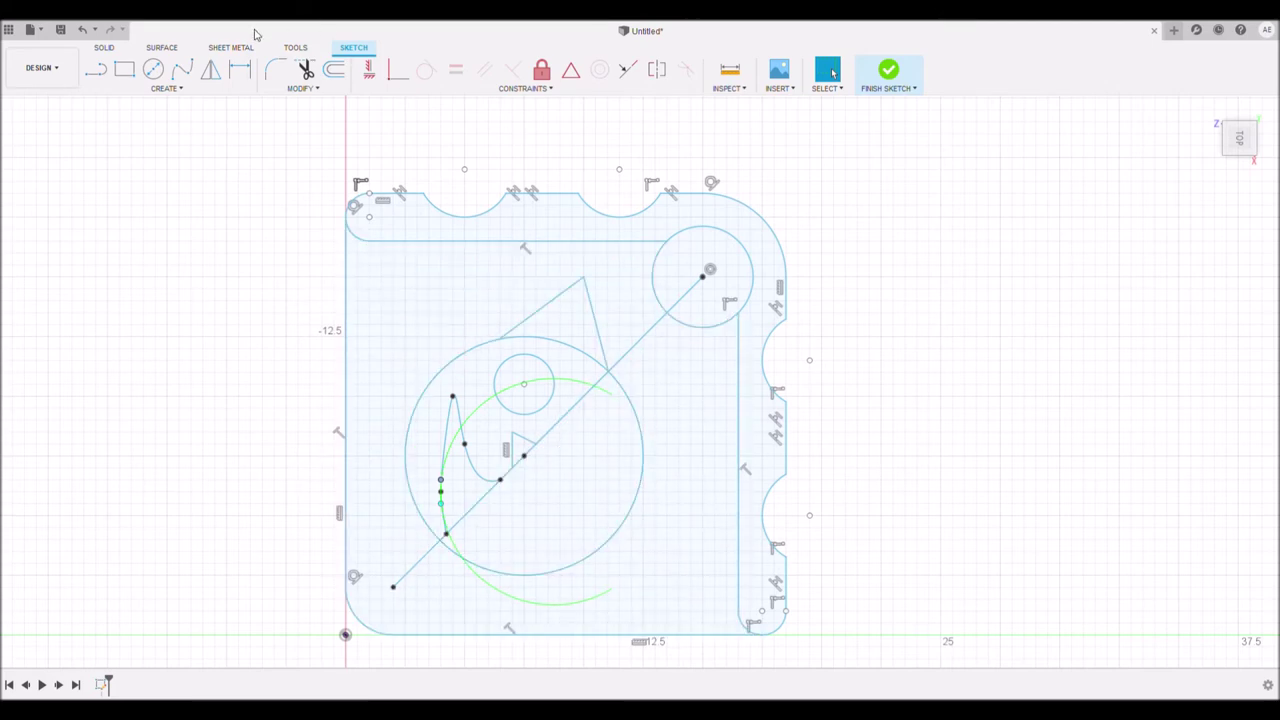
Trim the large circle's half below the diagonal, and mirror the remaining arc, tip, small circle, half-triangle and spline across the diagonal.
click(305, 69)
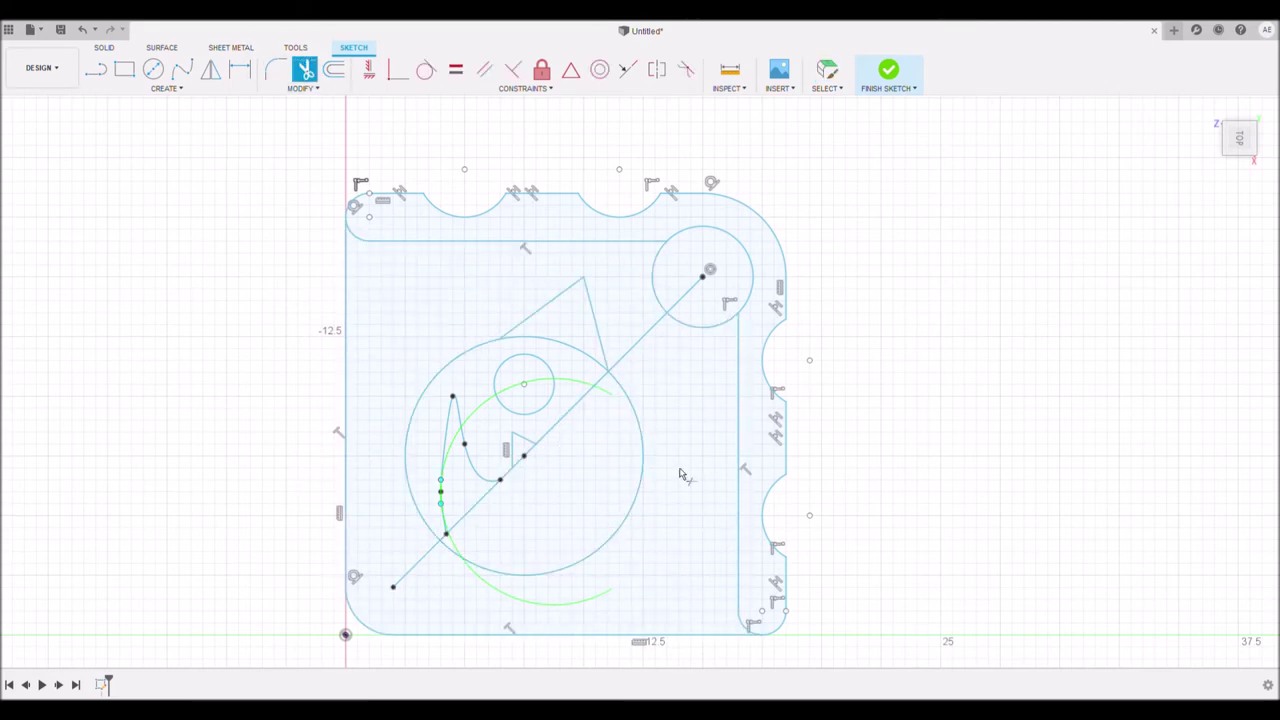
click(614, 543)
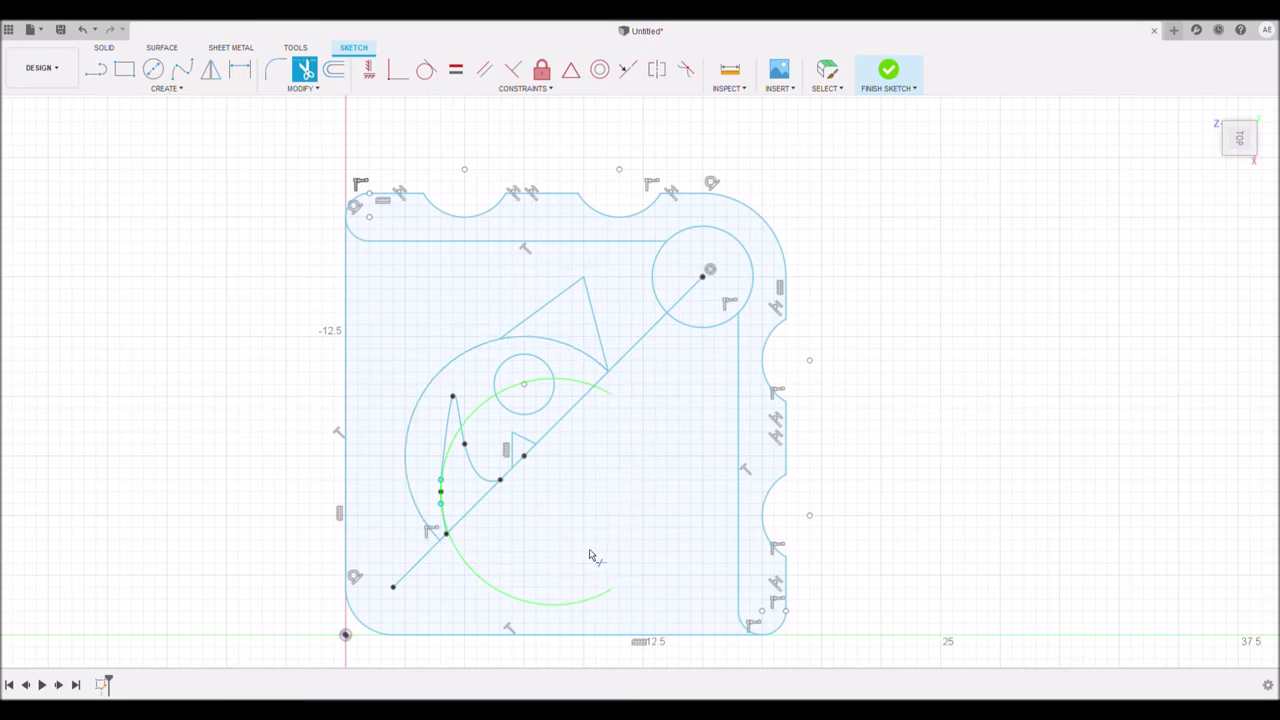
click(163, 91)
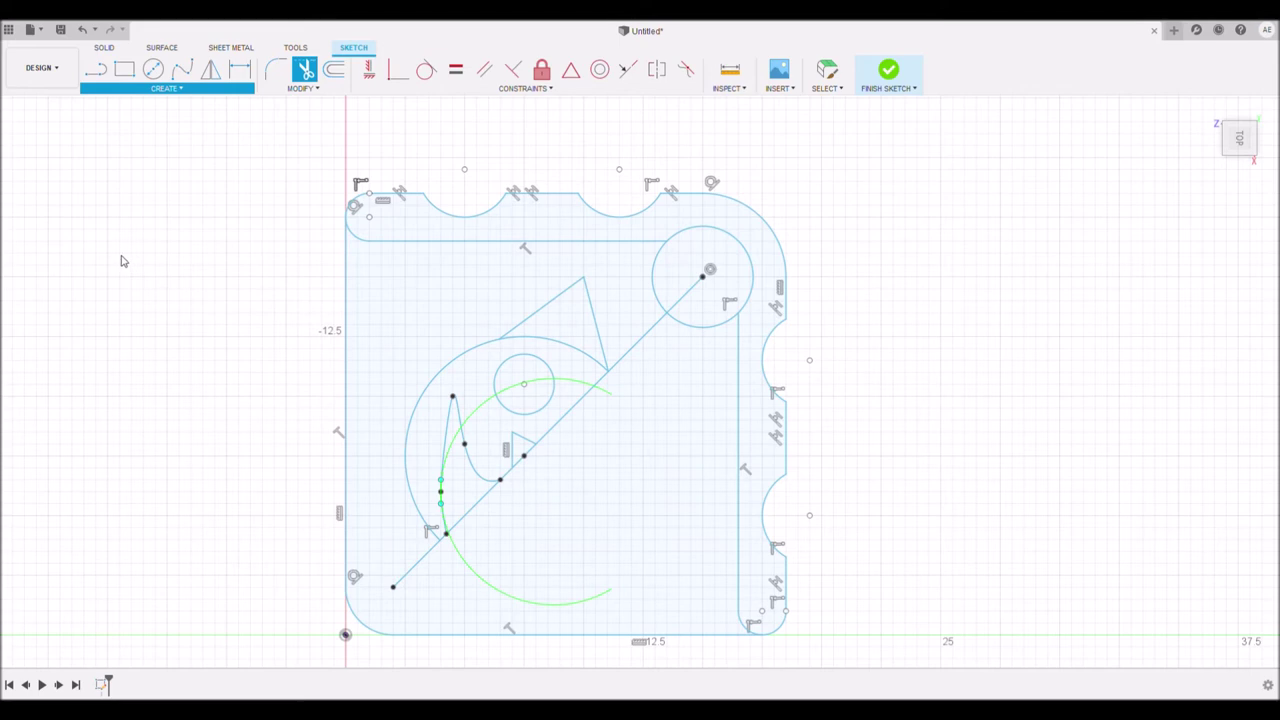
key(m)
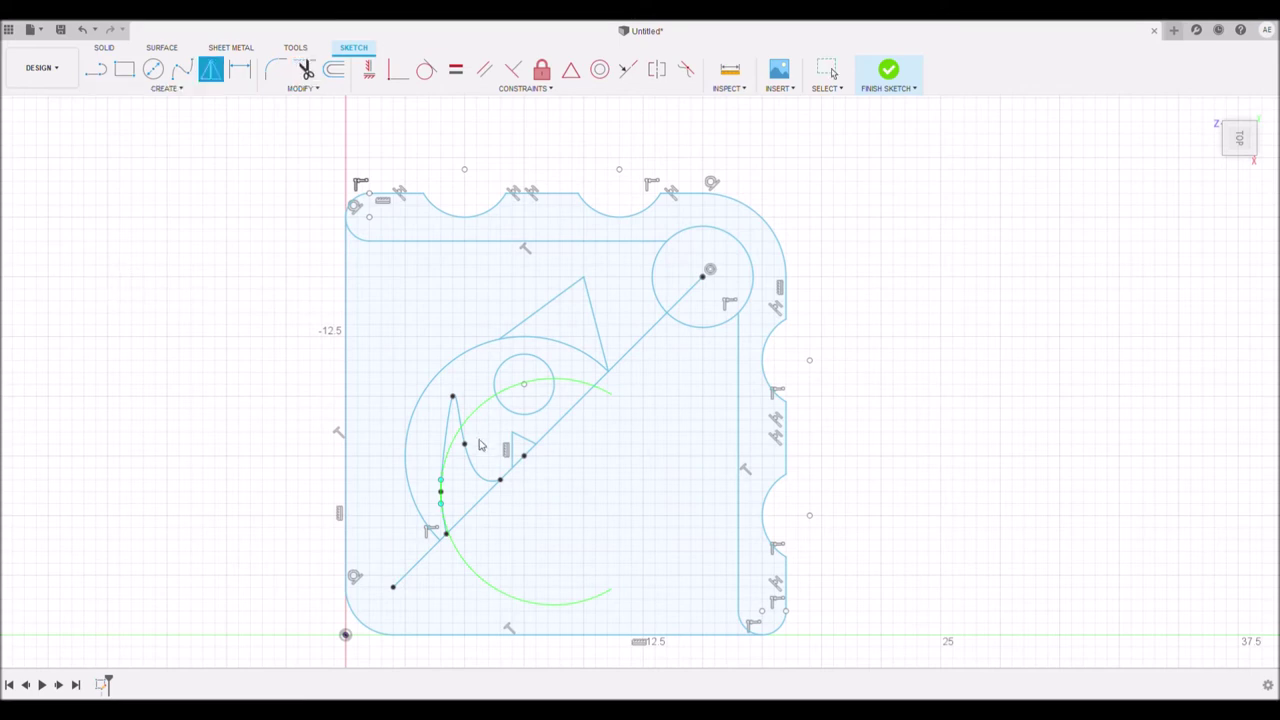
click(412, 418)
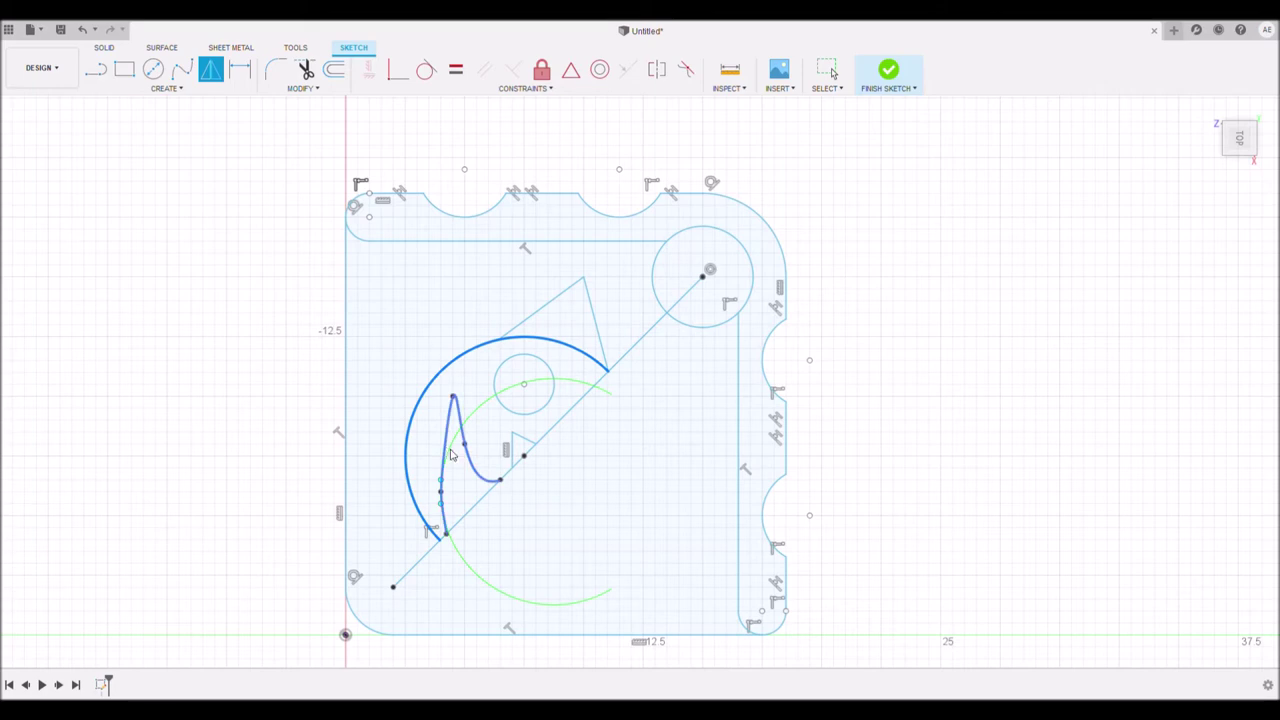
click(451, 455)
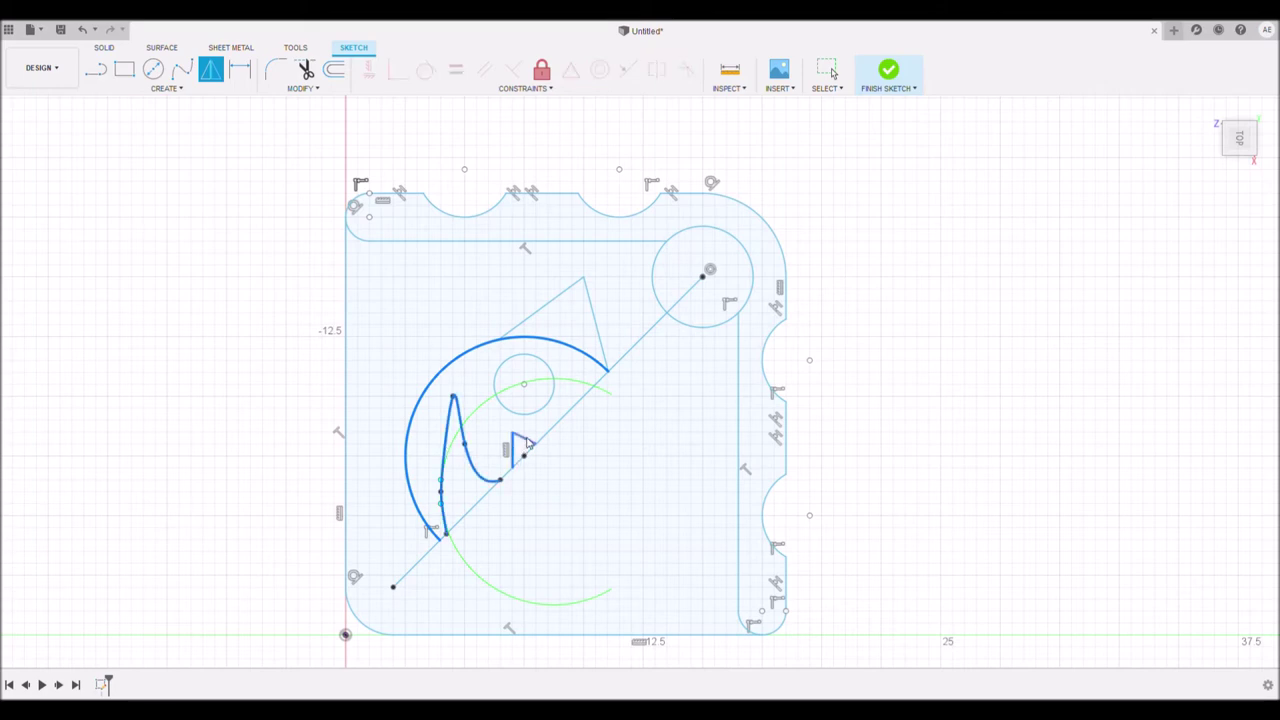
click(519, 413)
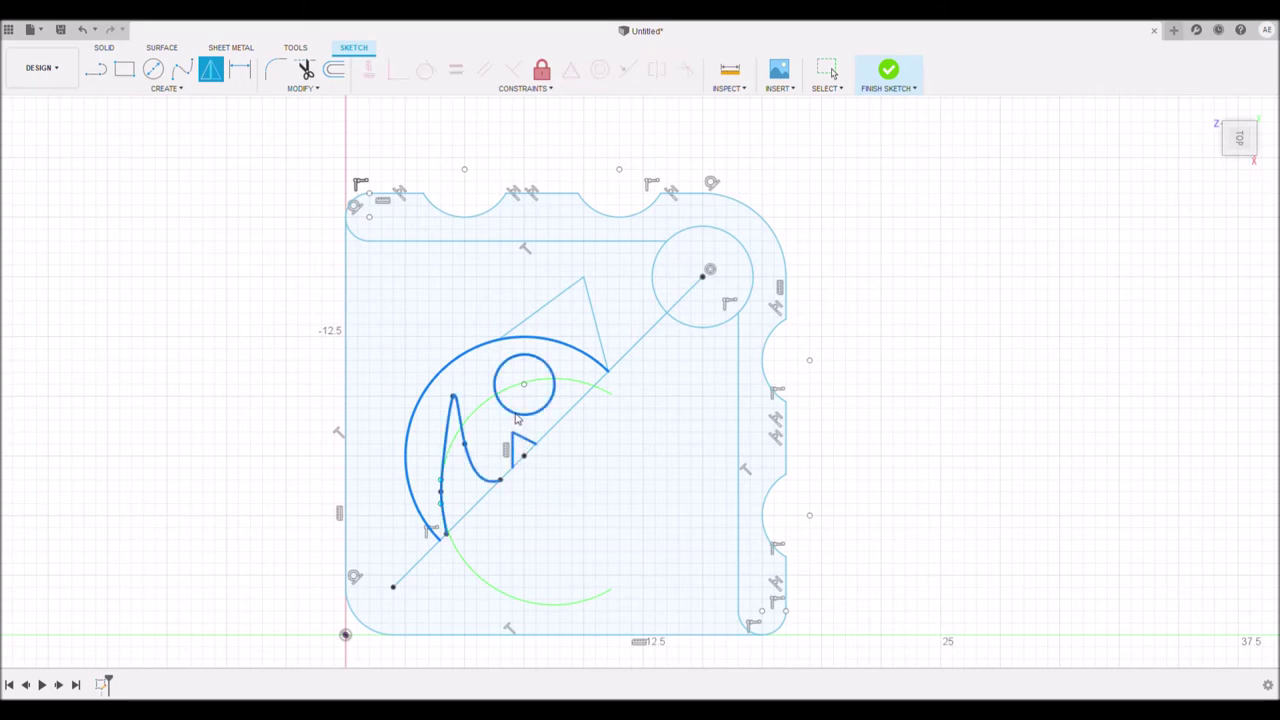
click(555, 307)
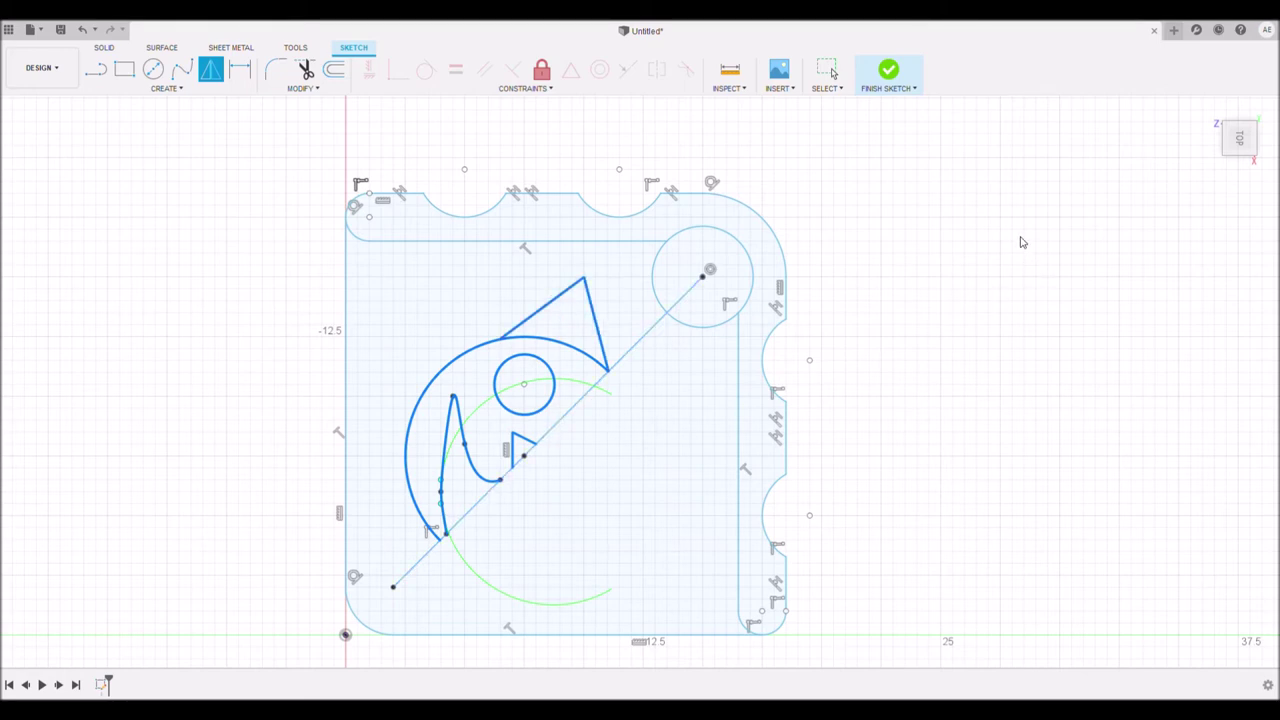
click(569, 423)
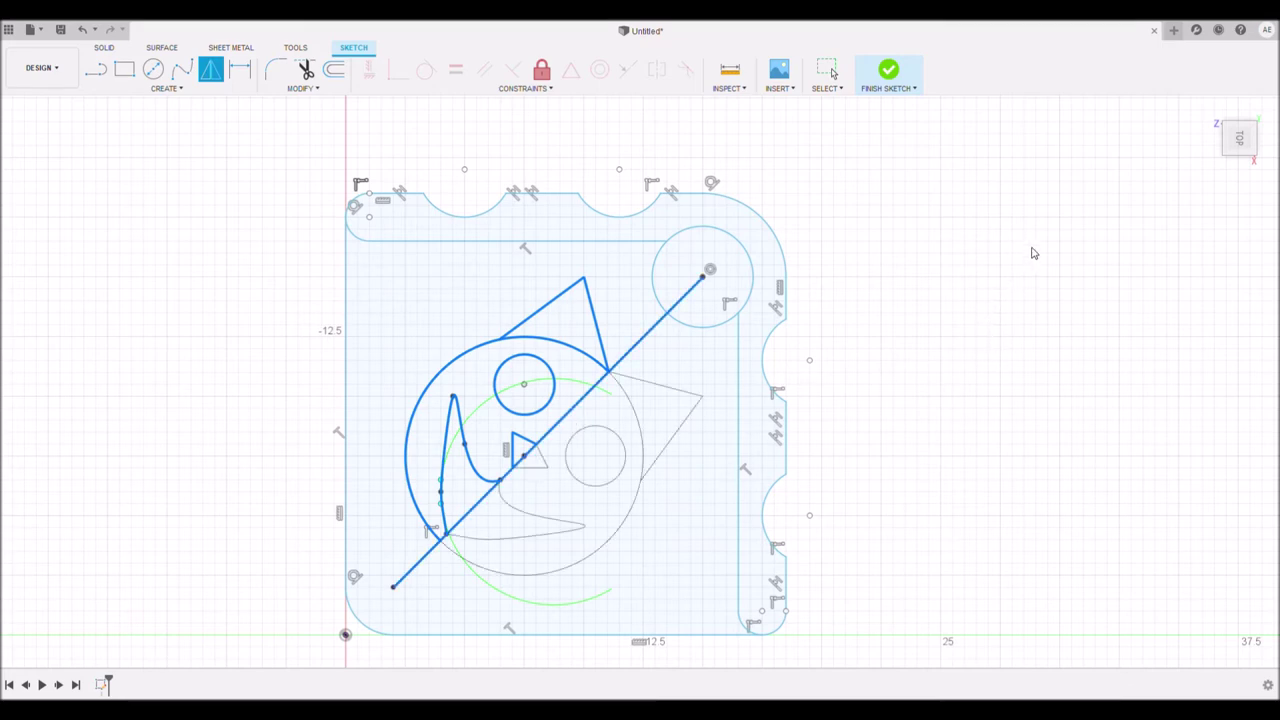
key(Return)
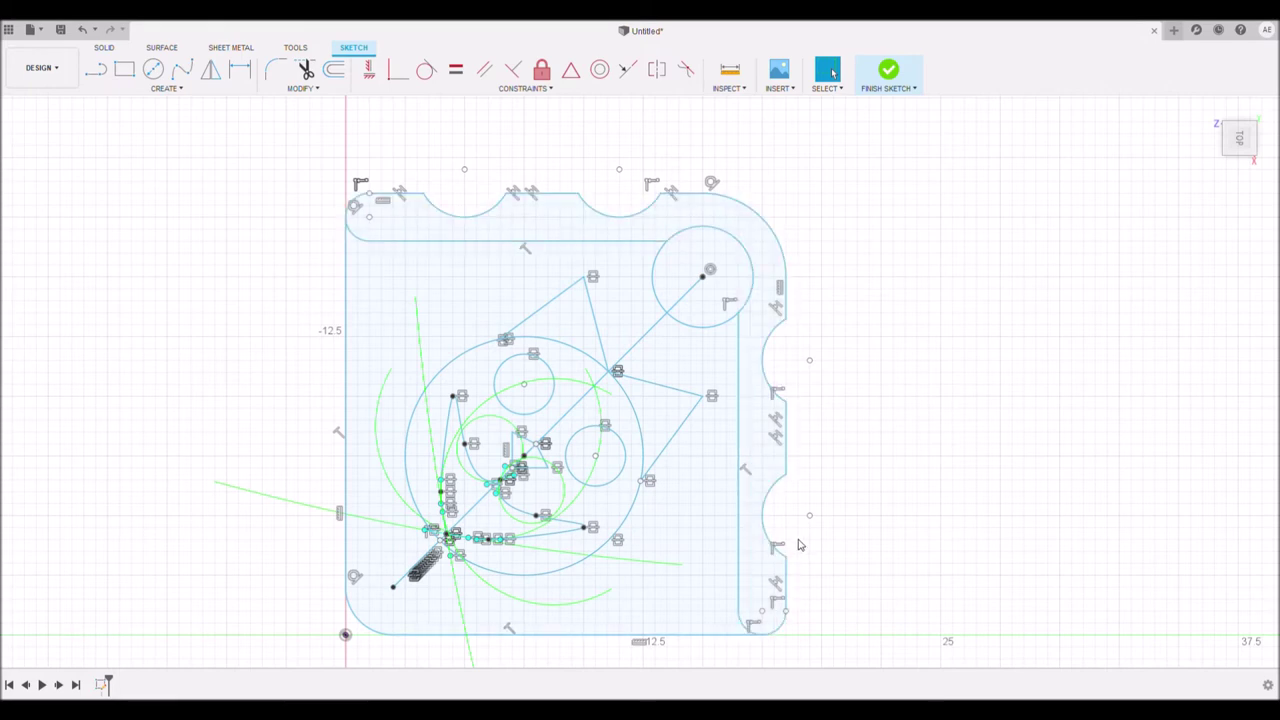
Trim away the diagonal from the corner circle's centre through the large circle and tiny triangle down to the lower end of the mirrored spline shape.
click(305, 70)
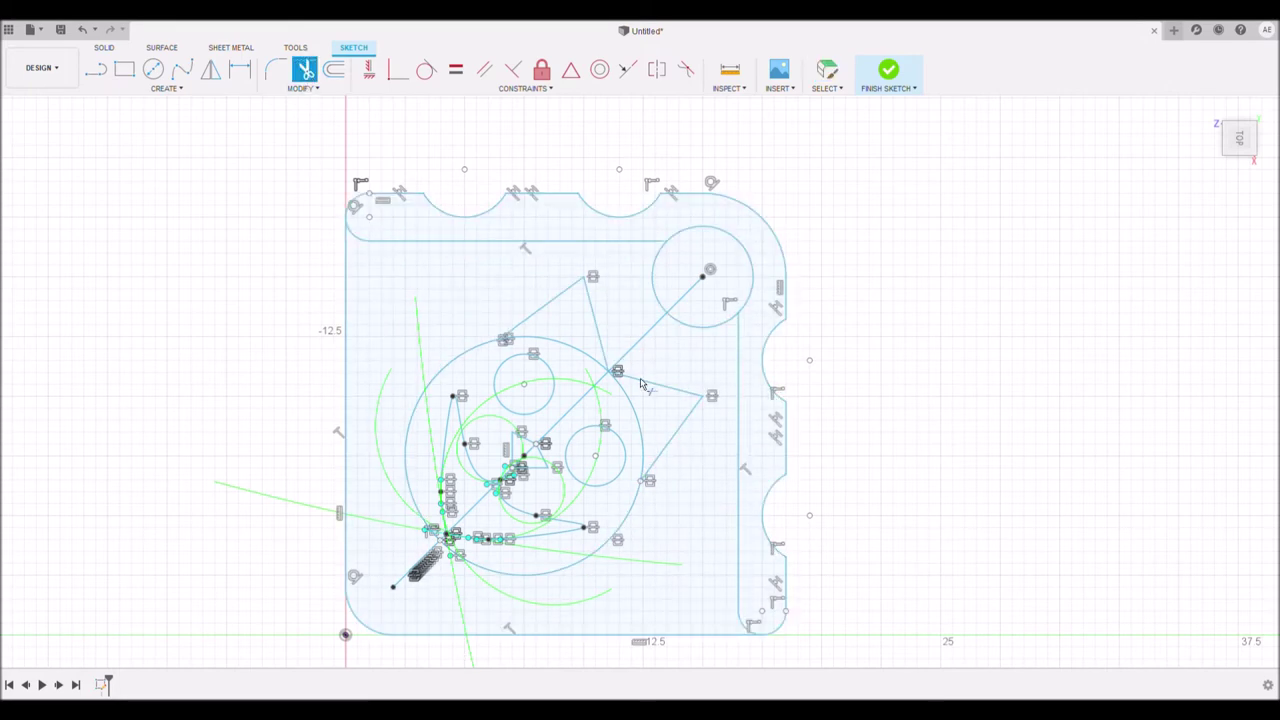
click(680, 318)
click(686, 302)
scroll(575, 420, up, 5)
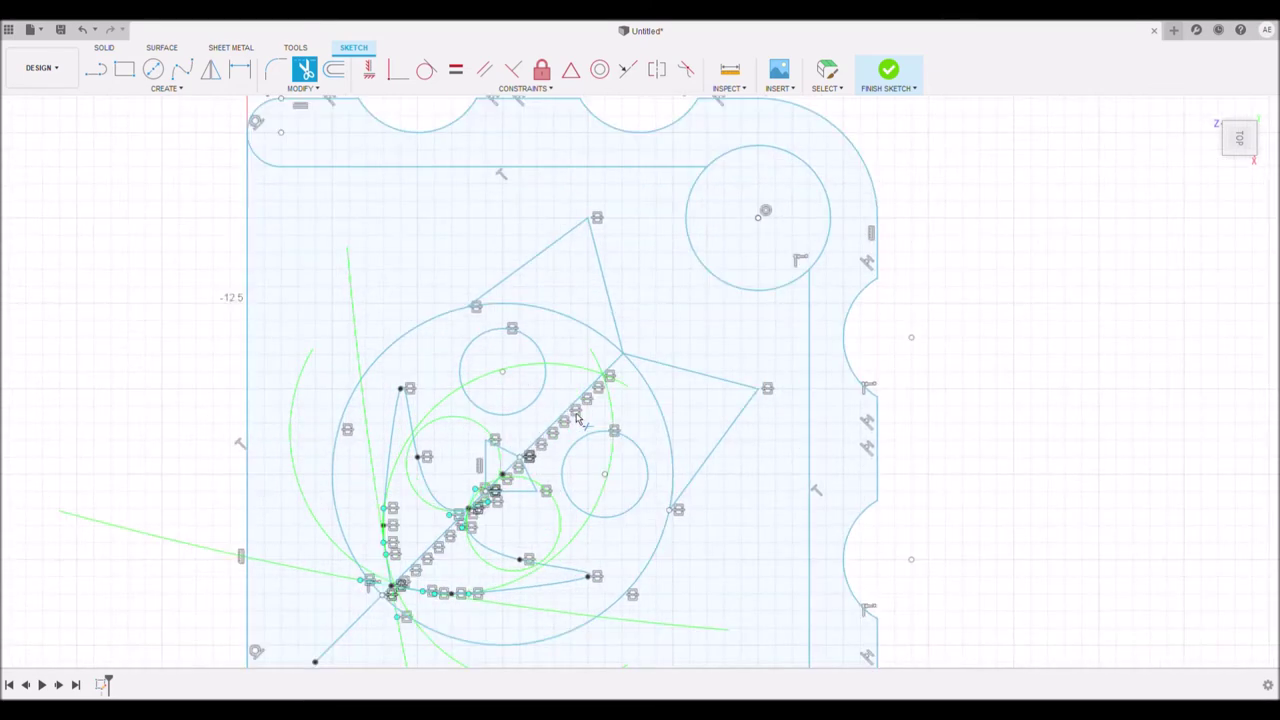
click(558, 441)
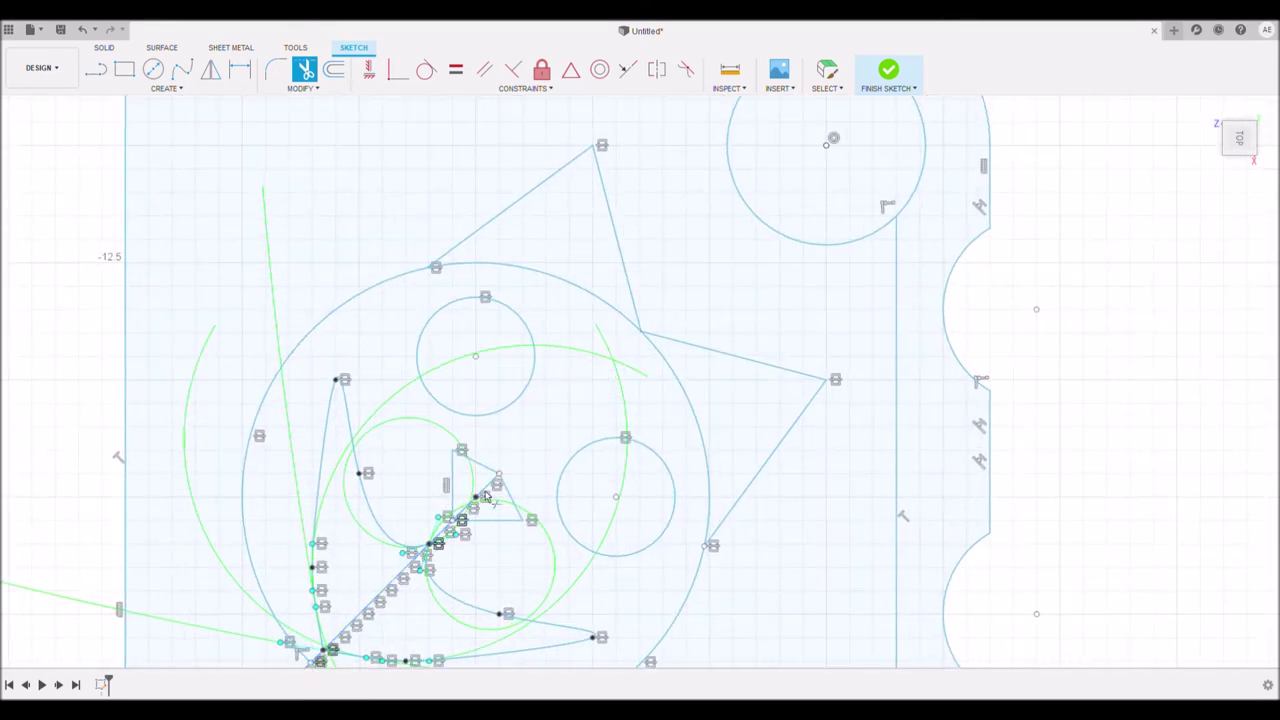
click(485, 496)
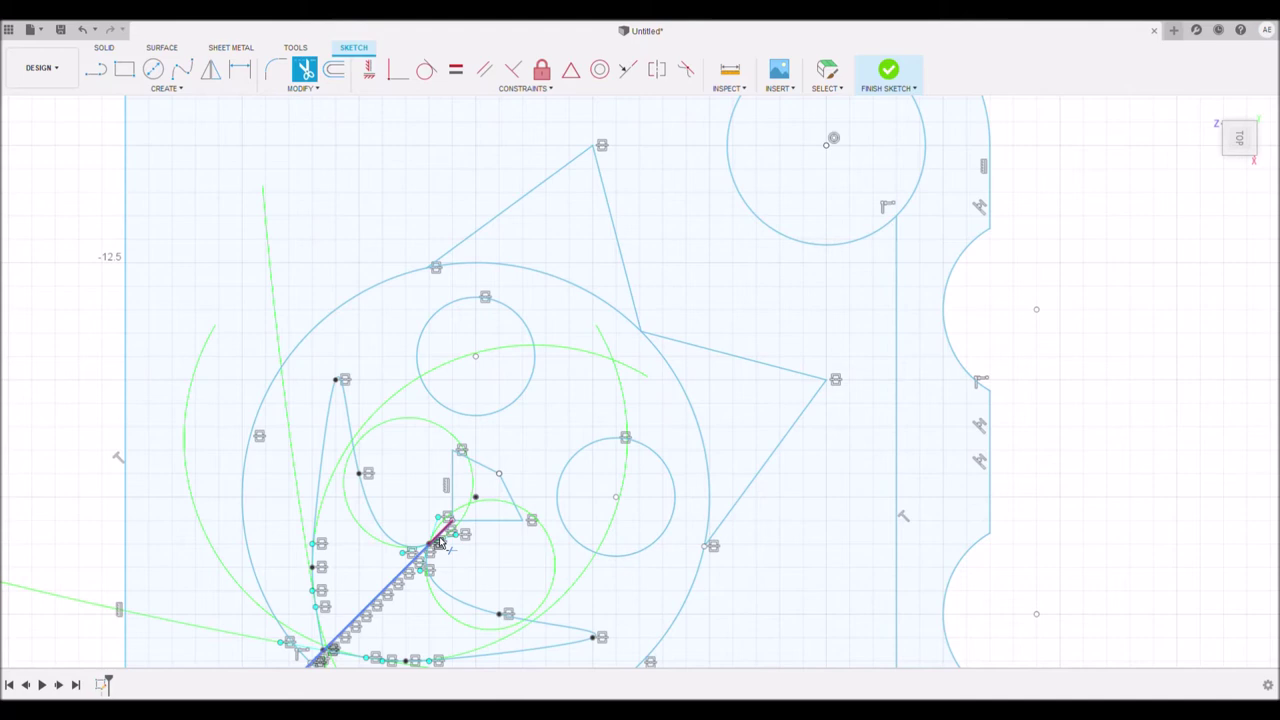
click(438, 543)
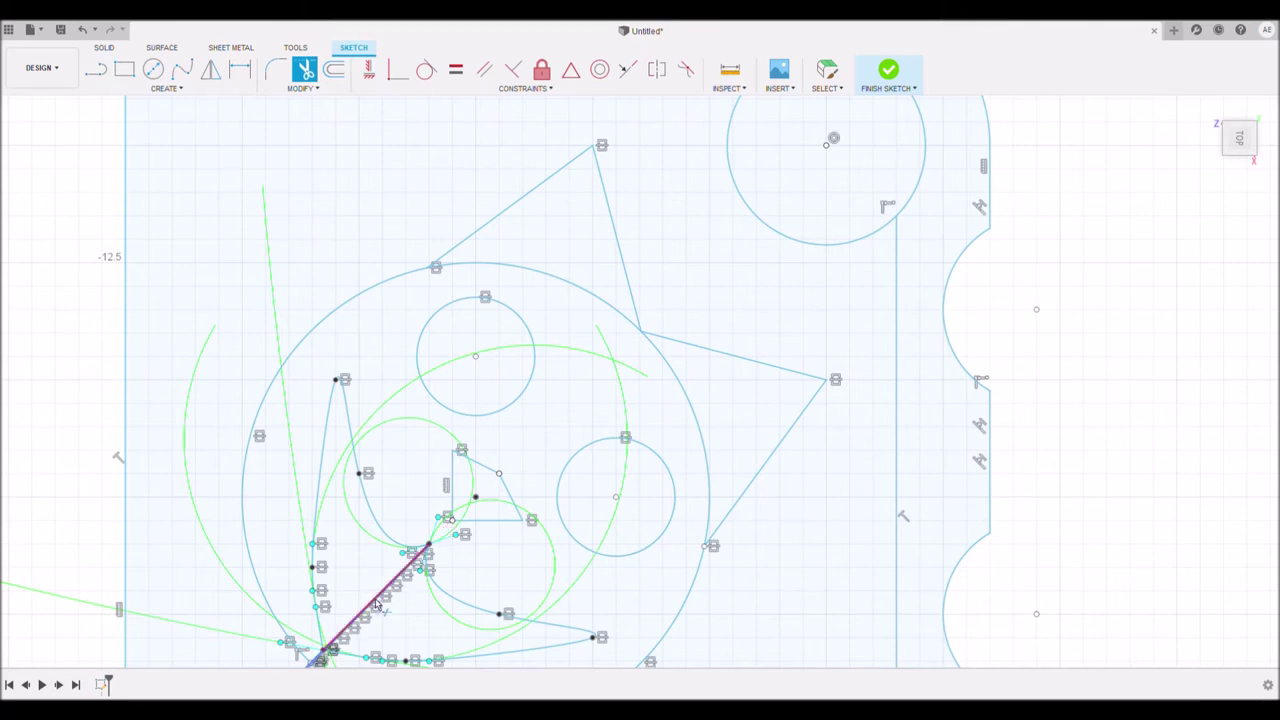
Trim the rest of the diagonal, outside the large circle's lower-left edge and between that edge and the spline corner.
scroll(378, 605, down, 3)
key(Escape)
middle_drag(394, 534, 606, 348)
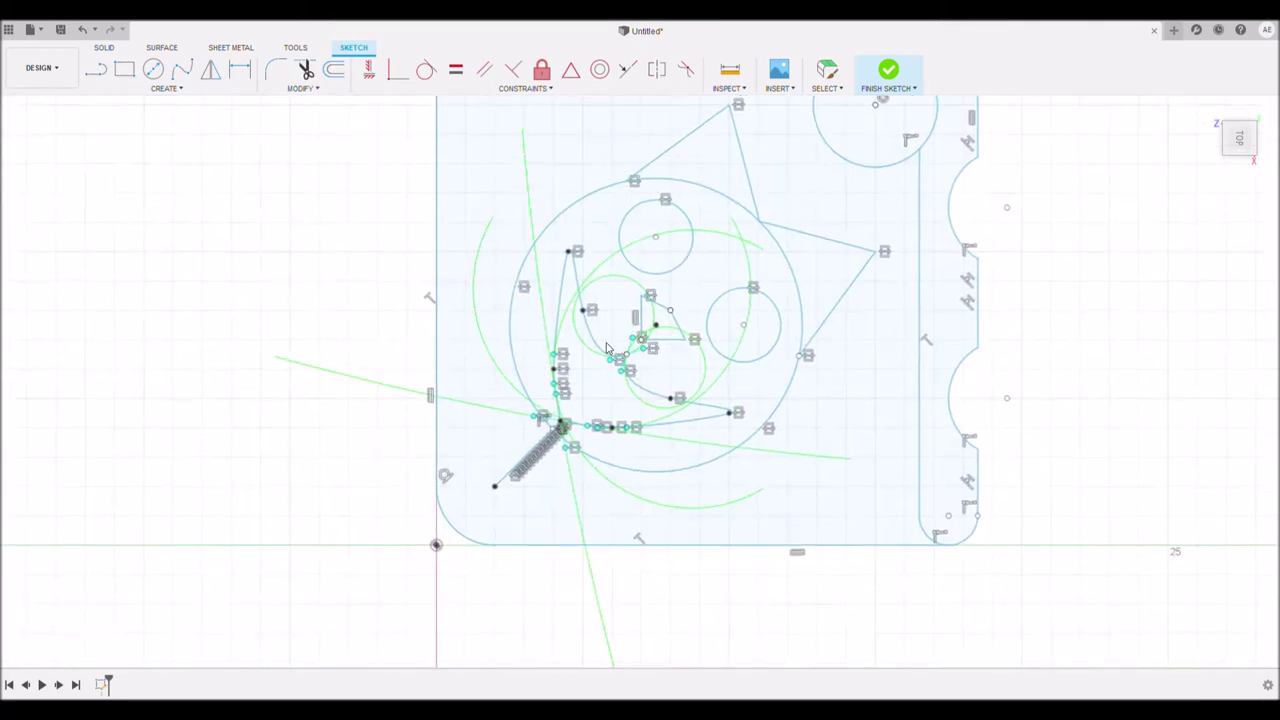
key(t)
click(514, 478)
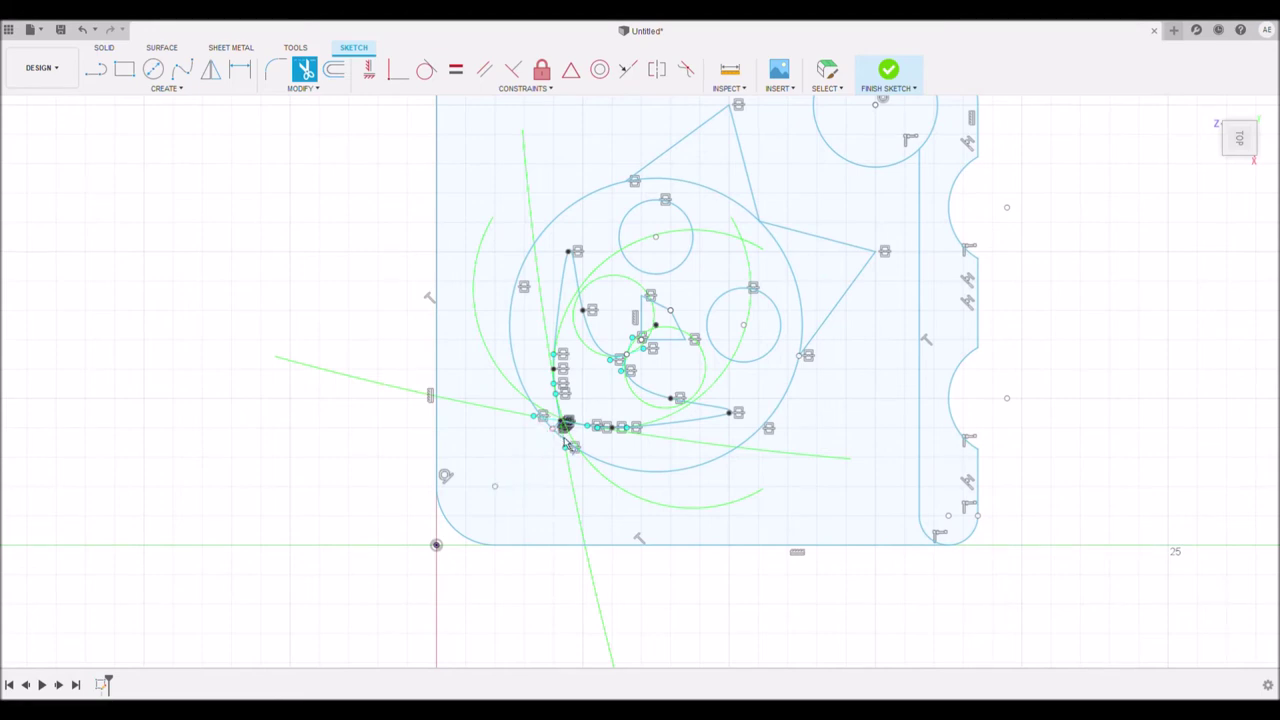
scroll(555, 420, up, 5)
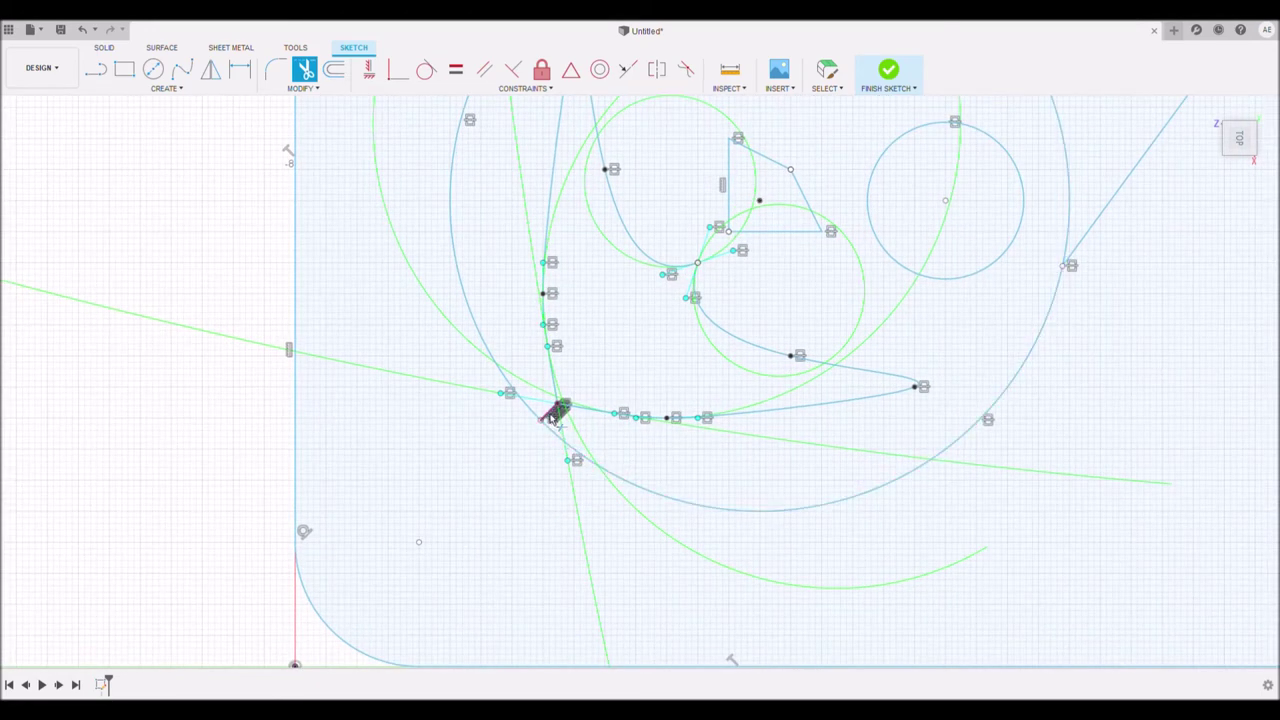
click(553, 418)
scroll(629, 449, down, 5)
key(Escape)
middle_drag(686, 431, 508, 502)
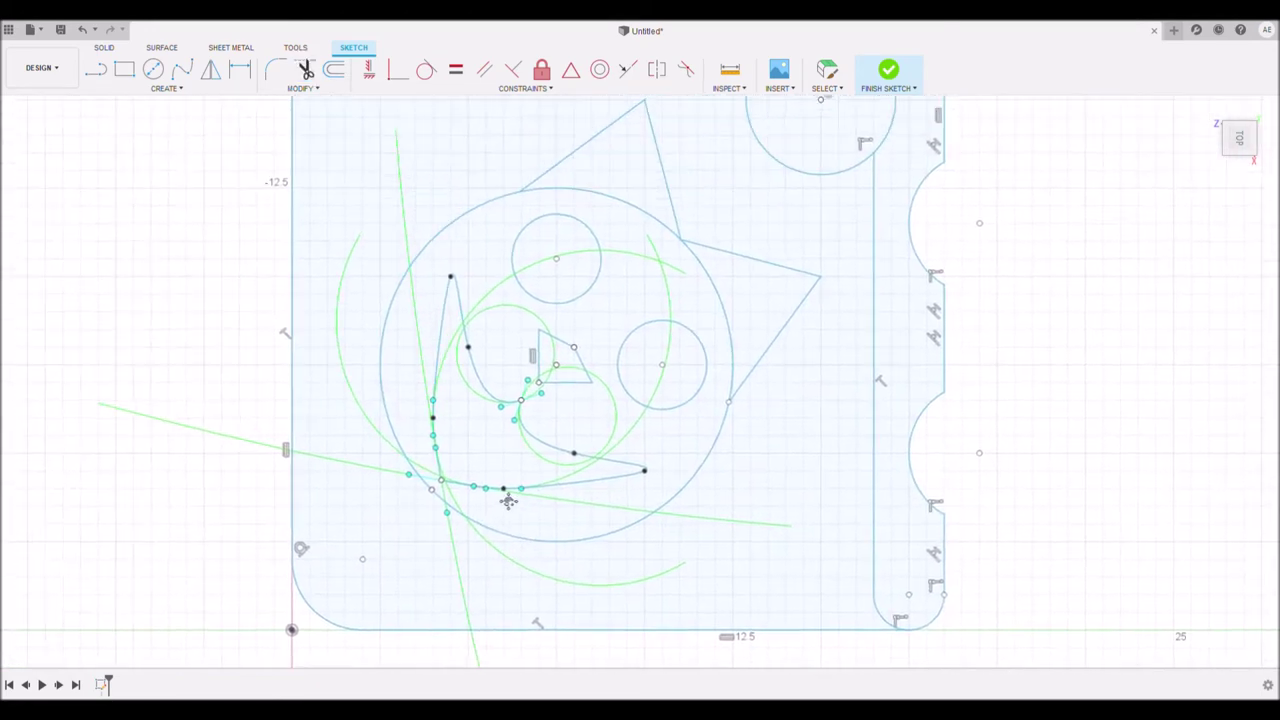
key(t)
scroll(400, 520, down, 3)
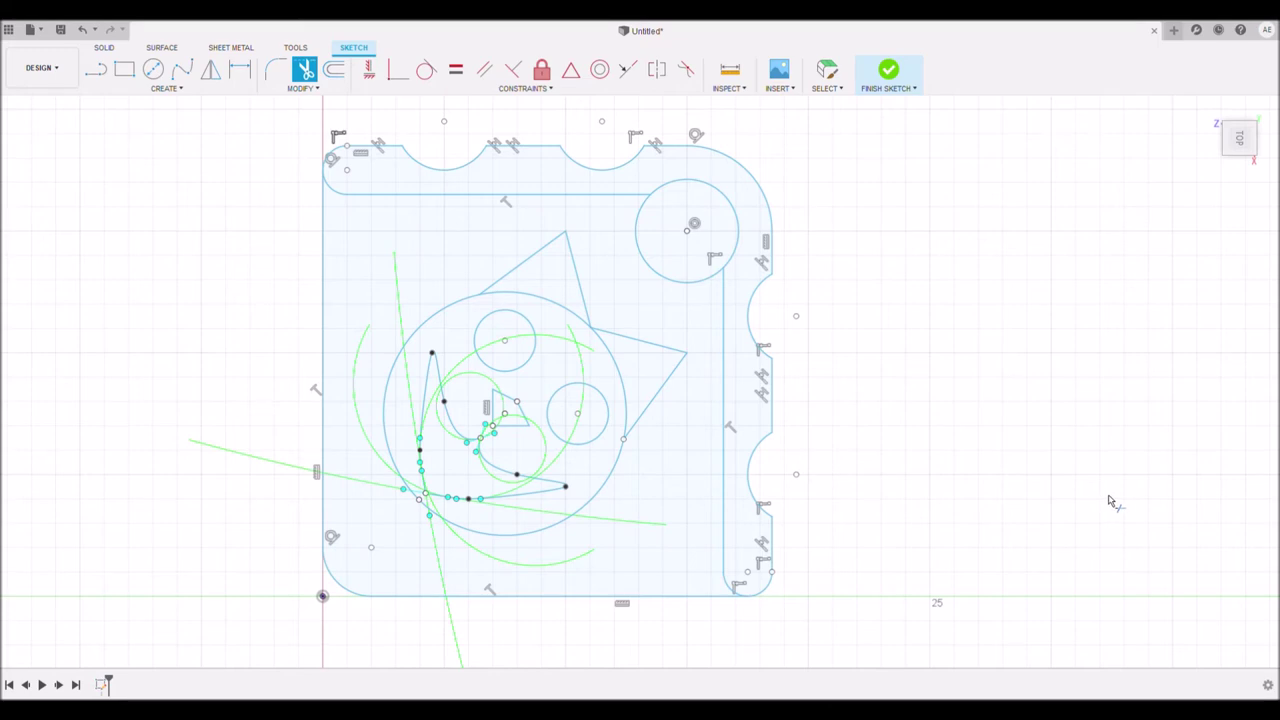
scroll(1034, 483, up, 2)
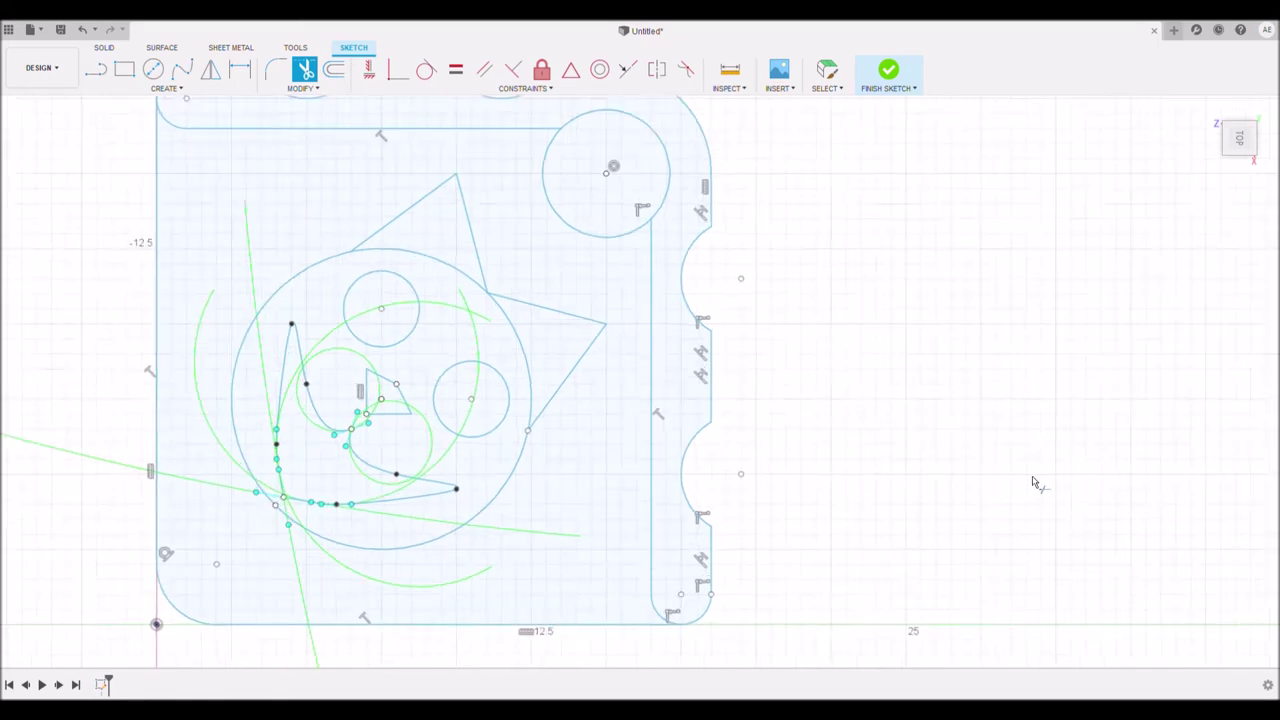
scroll(1034, 483, down, 2)
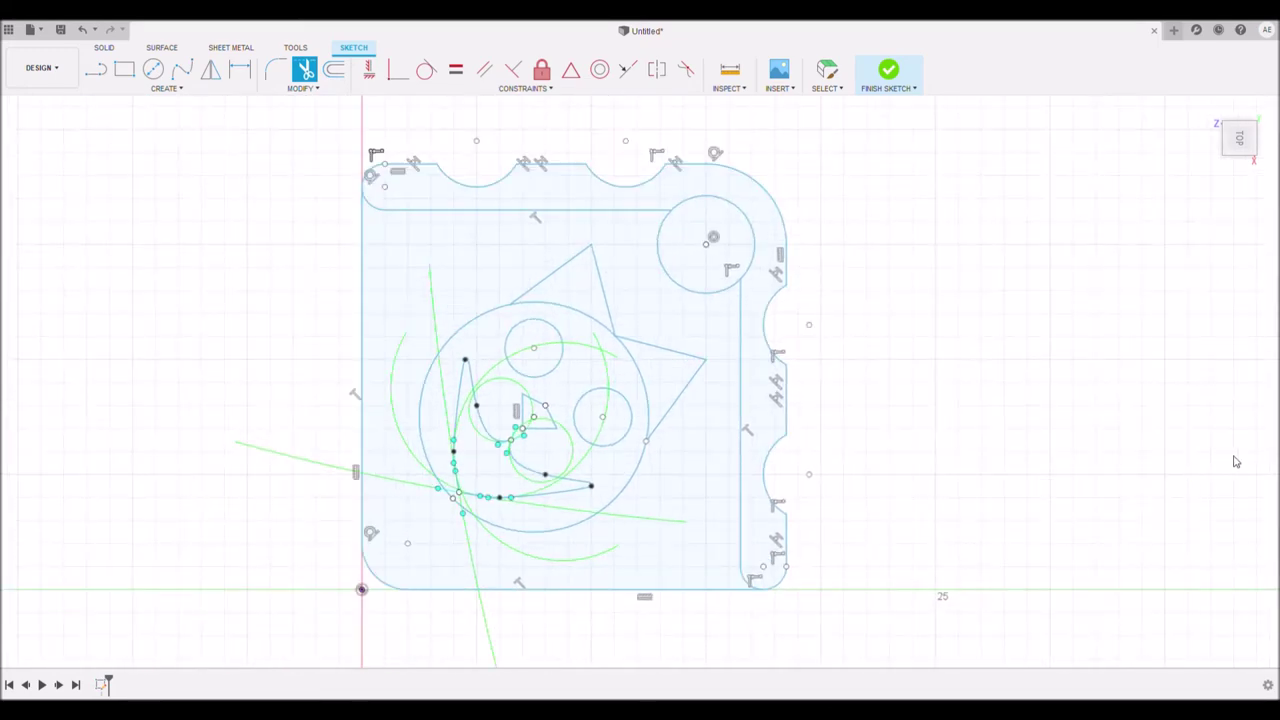
key(Escape)
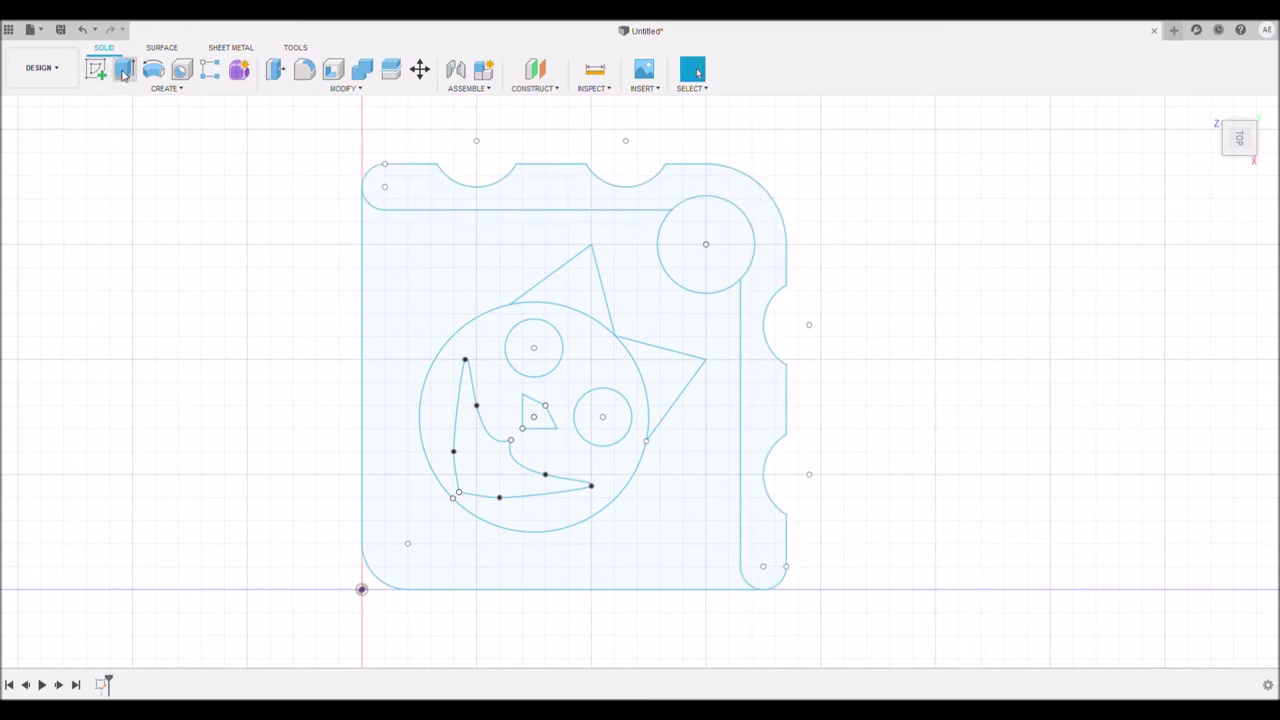
click(123, 72)
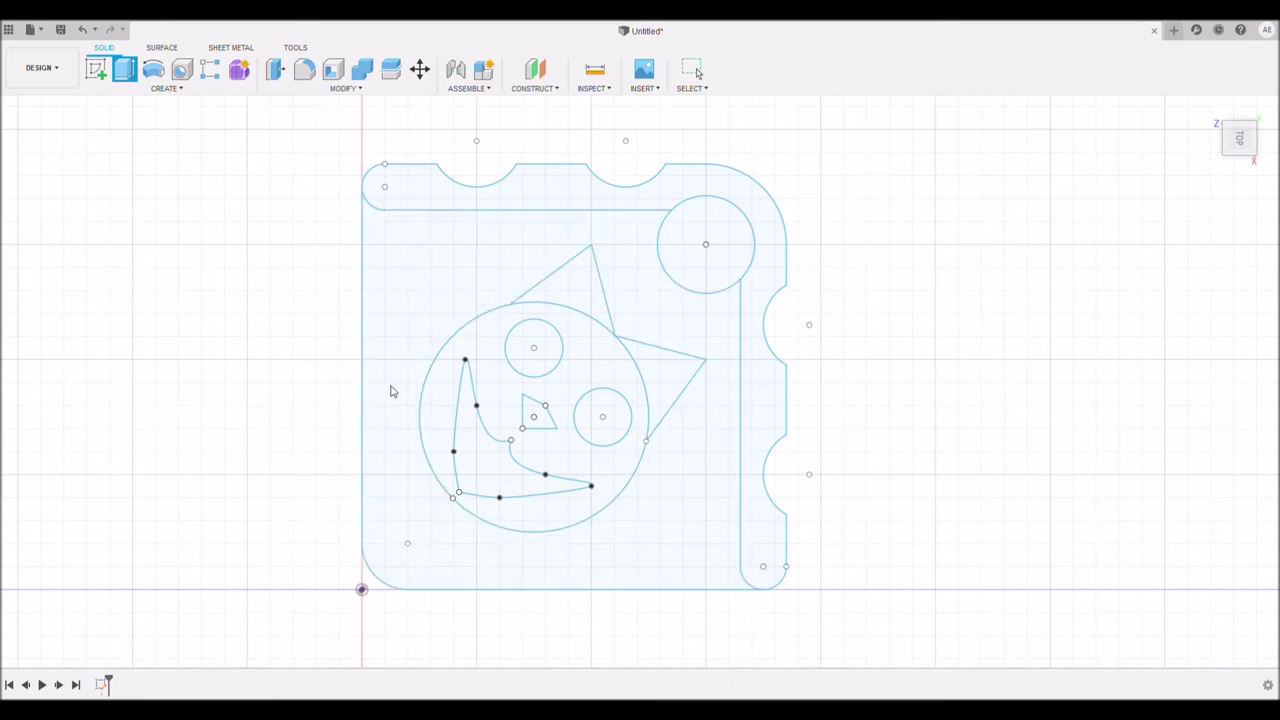
click(410, 312)
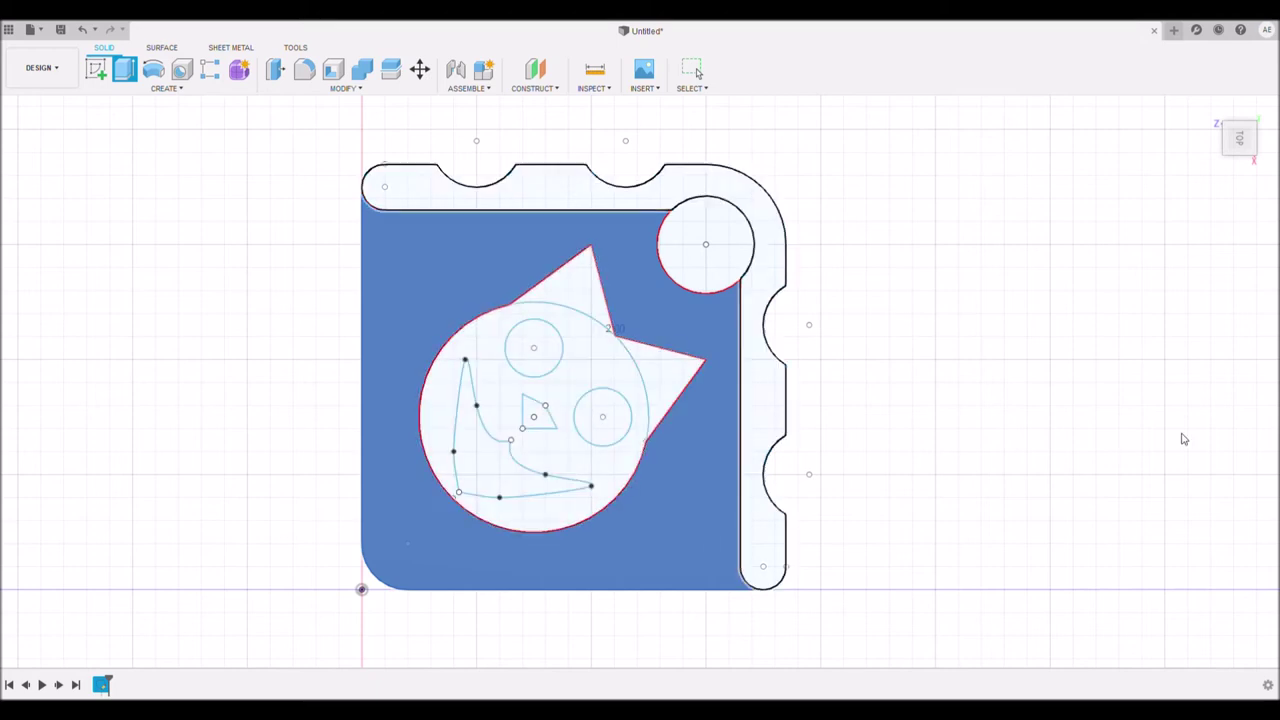
key(Escape)
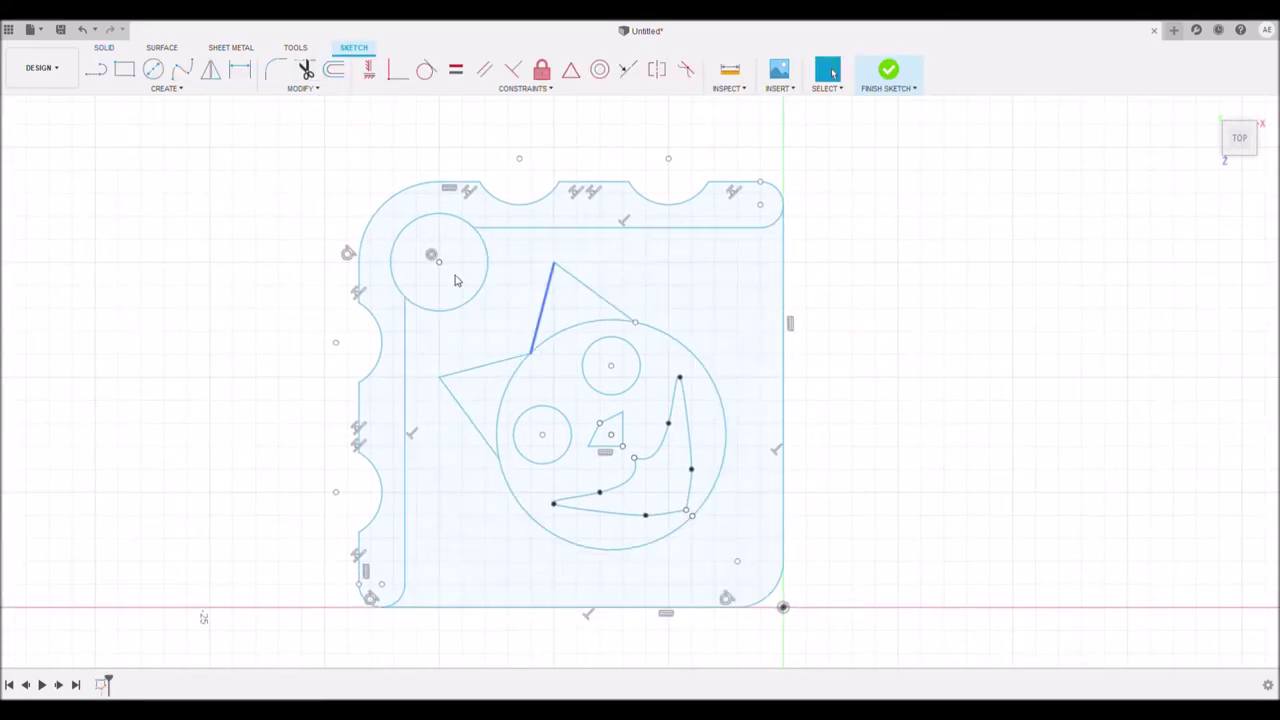
Trim the two arcs of the large face circle that lie inside the ears, and finish the sketch.
click(305, 69)
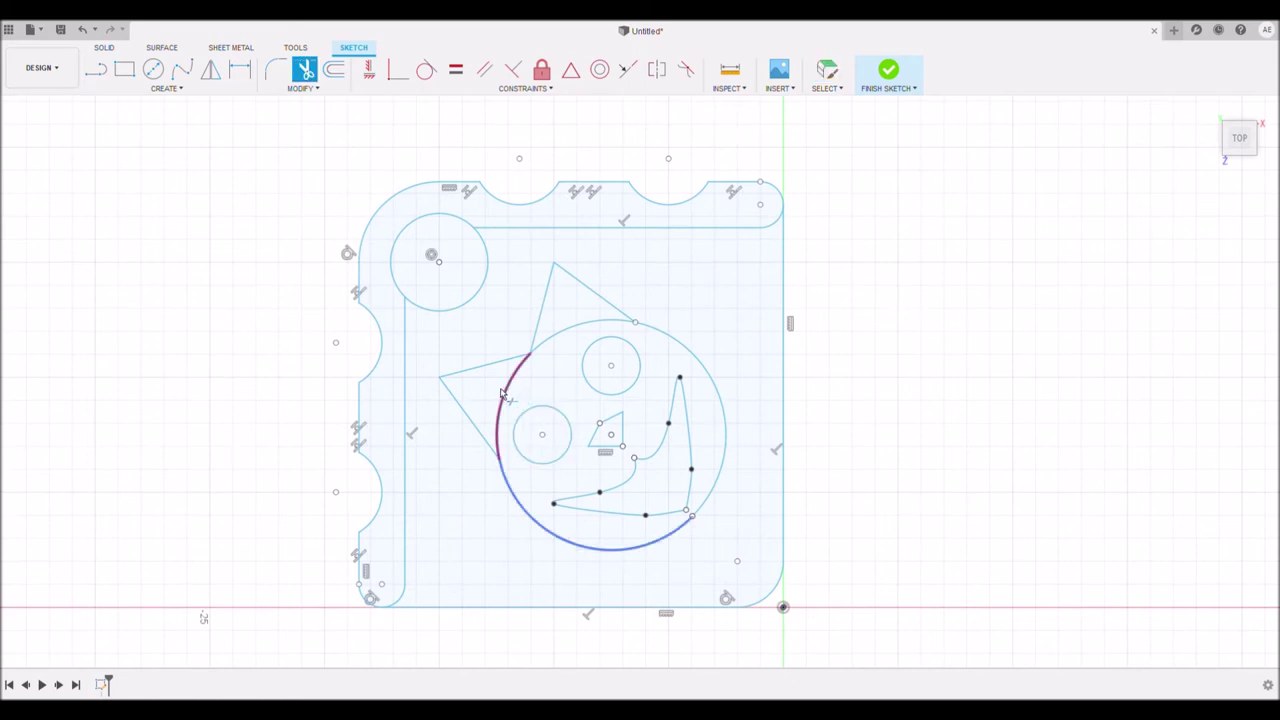
click(507, 398)
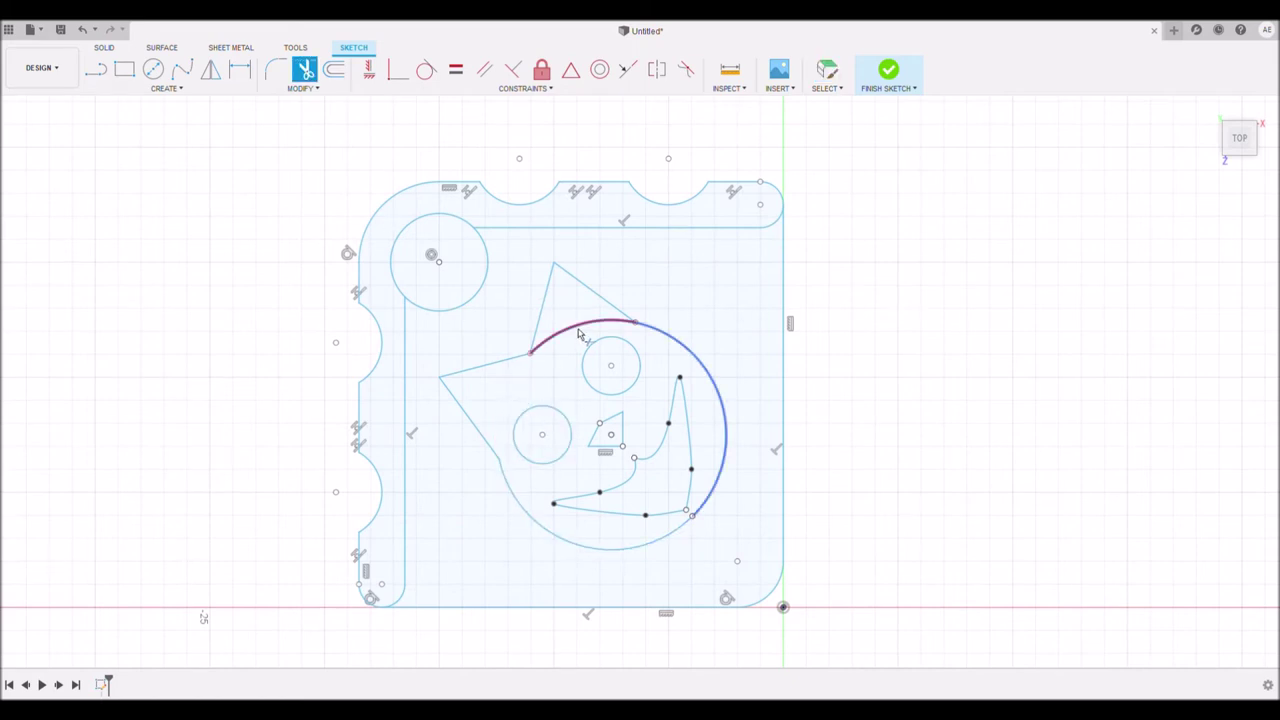
click(578, 335)
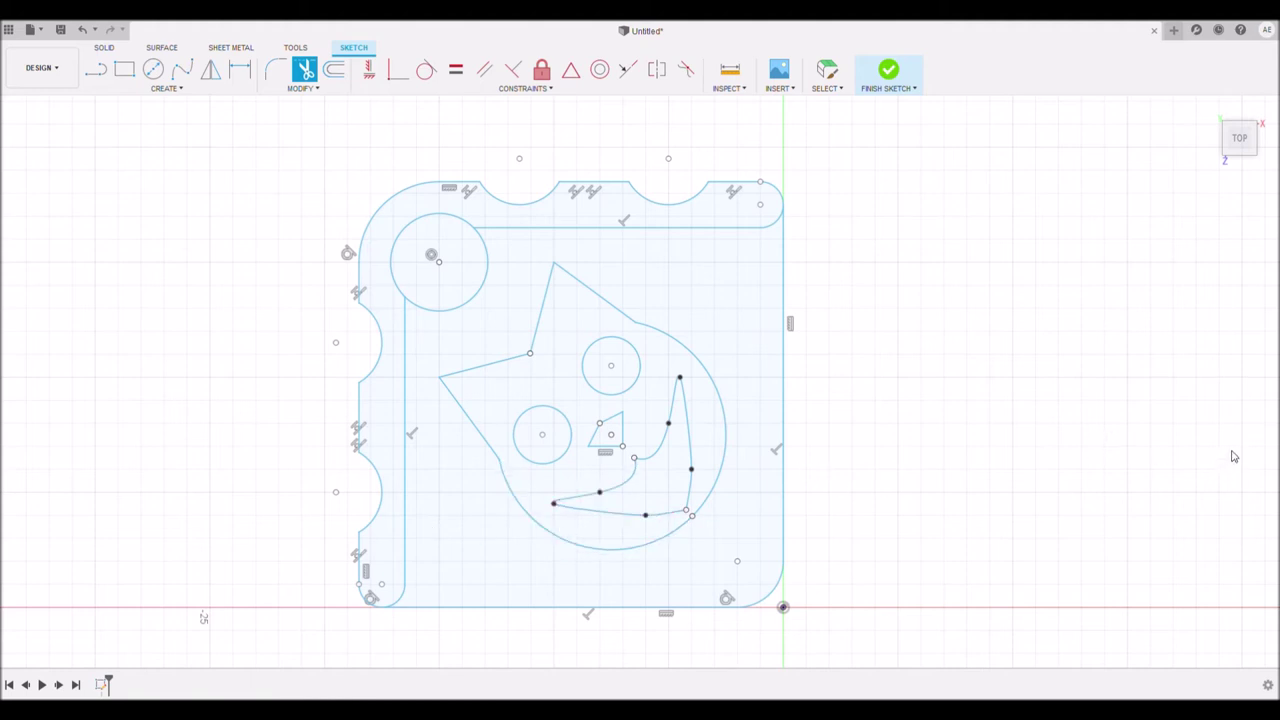
click(888, 70)
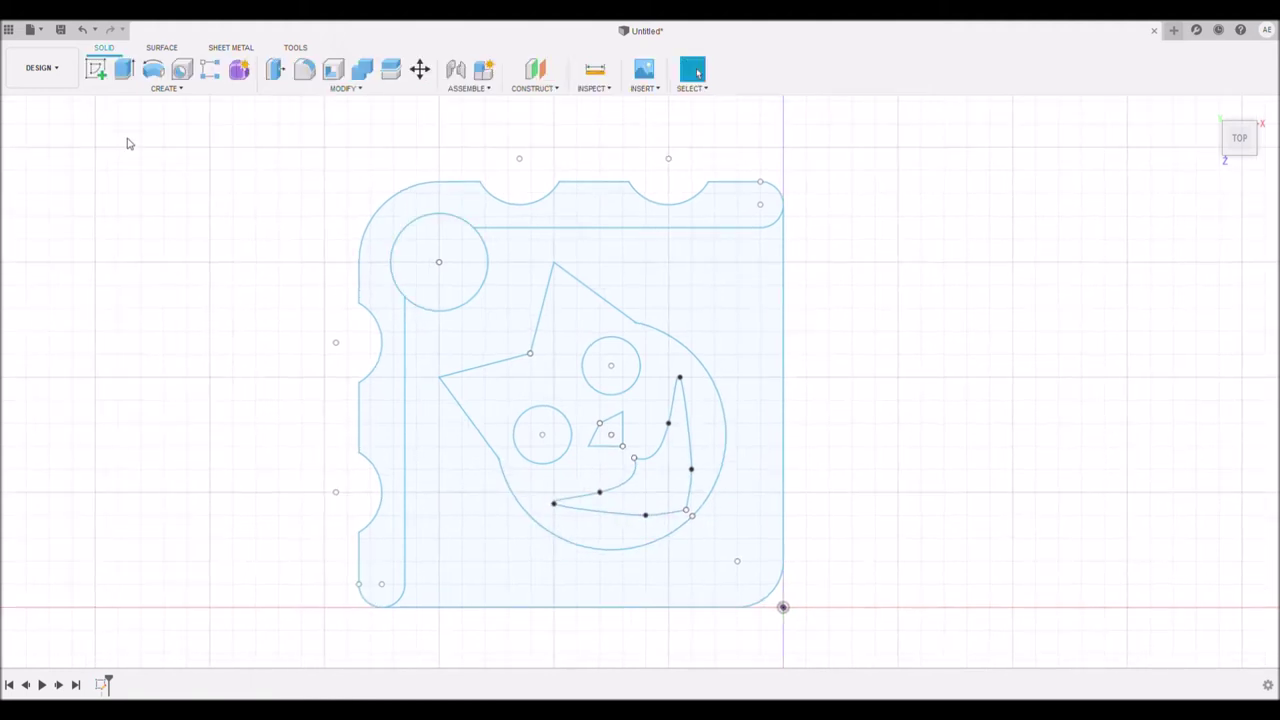
Extrude the square base region around the cat face together with both eyes, the nose and the mouth by 2 mm.
click(126, 74)
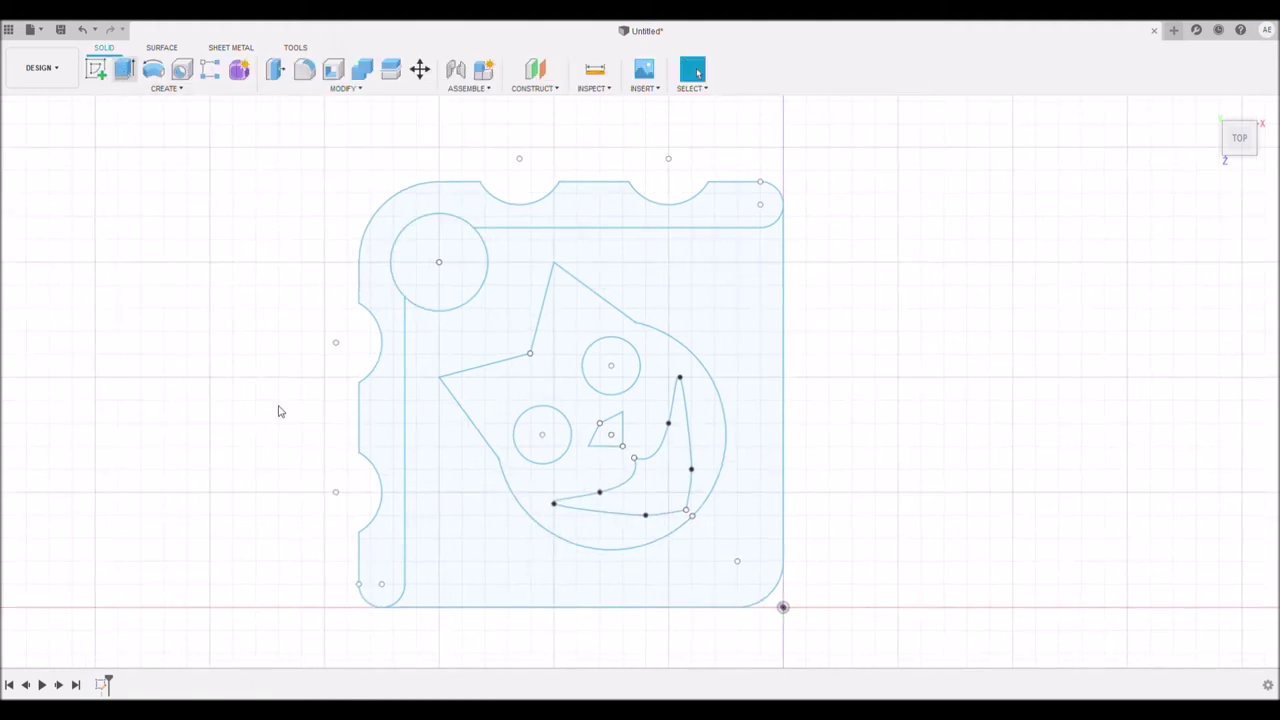
click(460, 500)
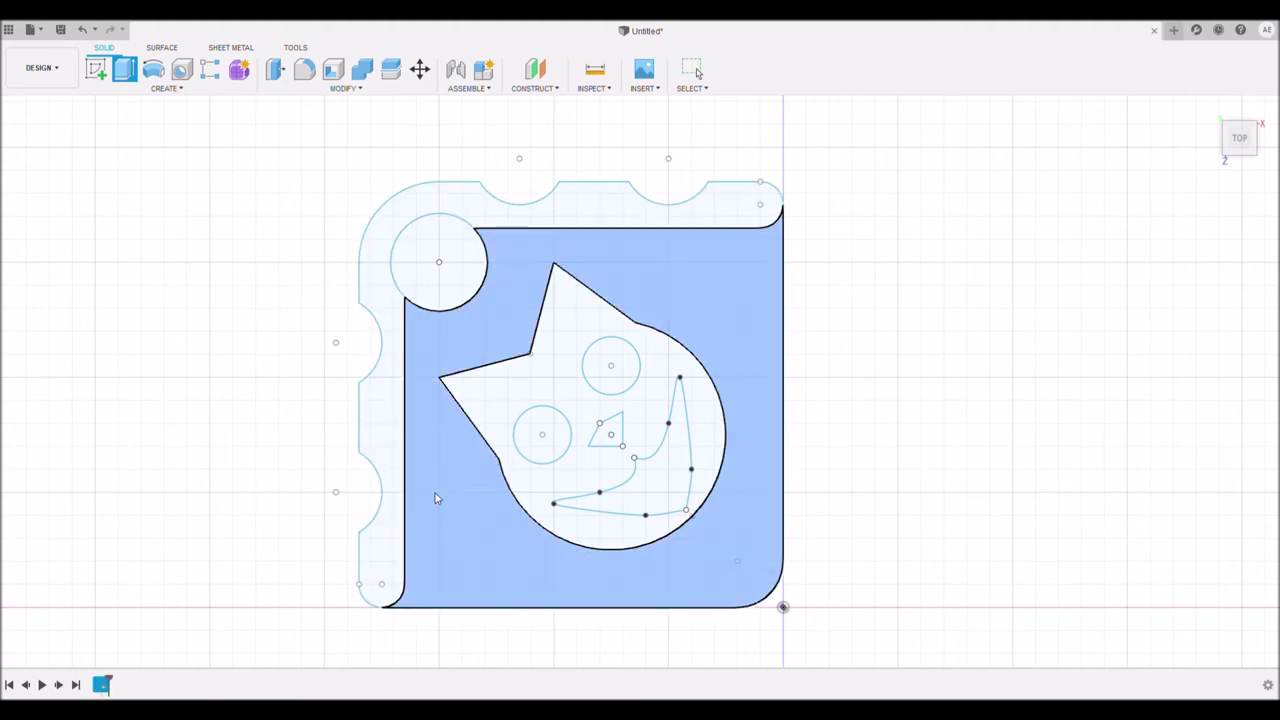
click(556, 450)
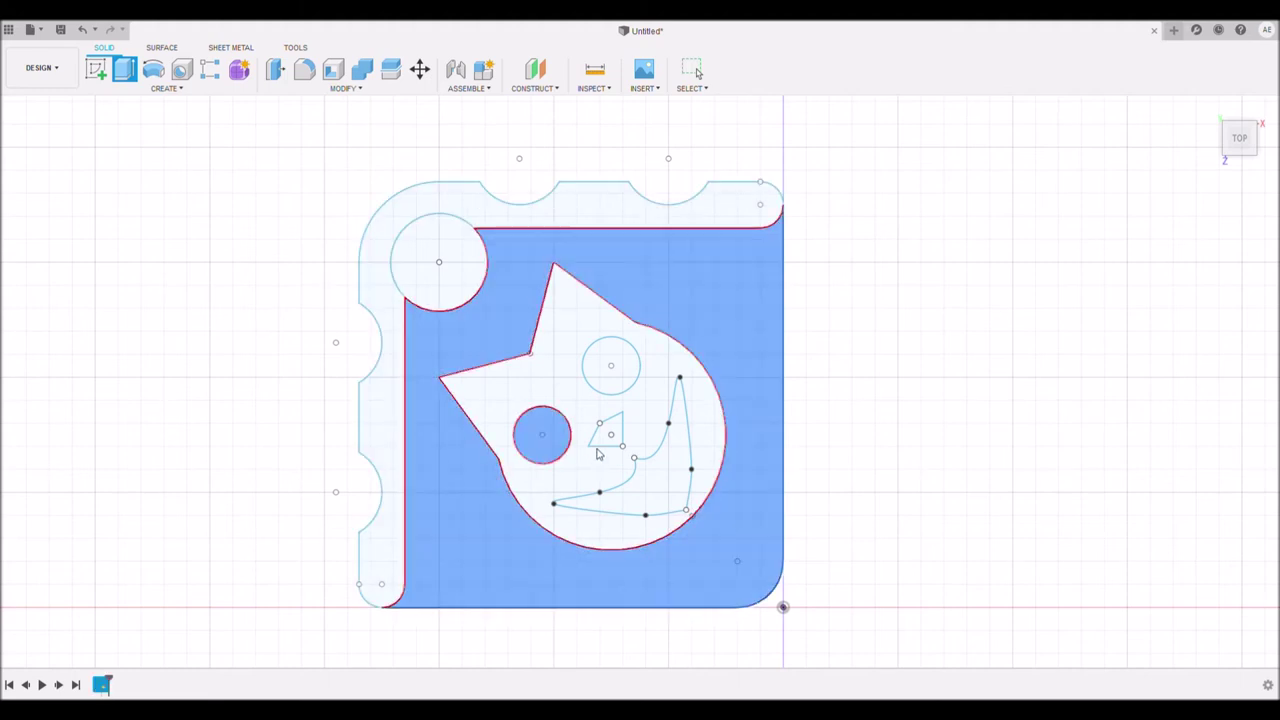
click(613, 420)
click(622, 376)
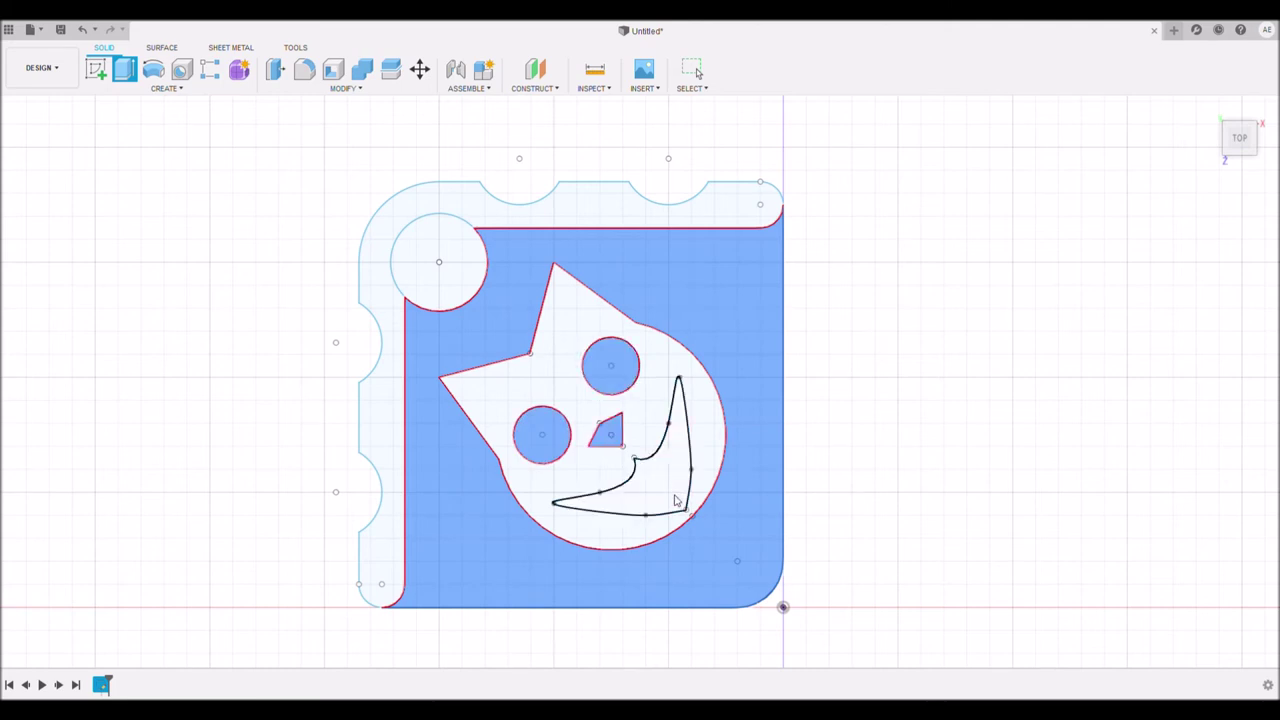
click(673, 501)
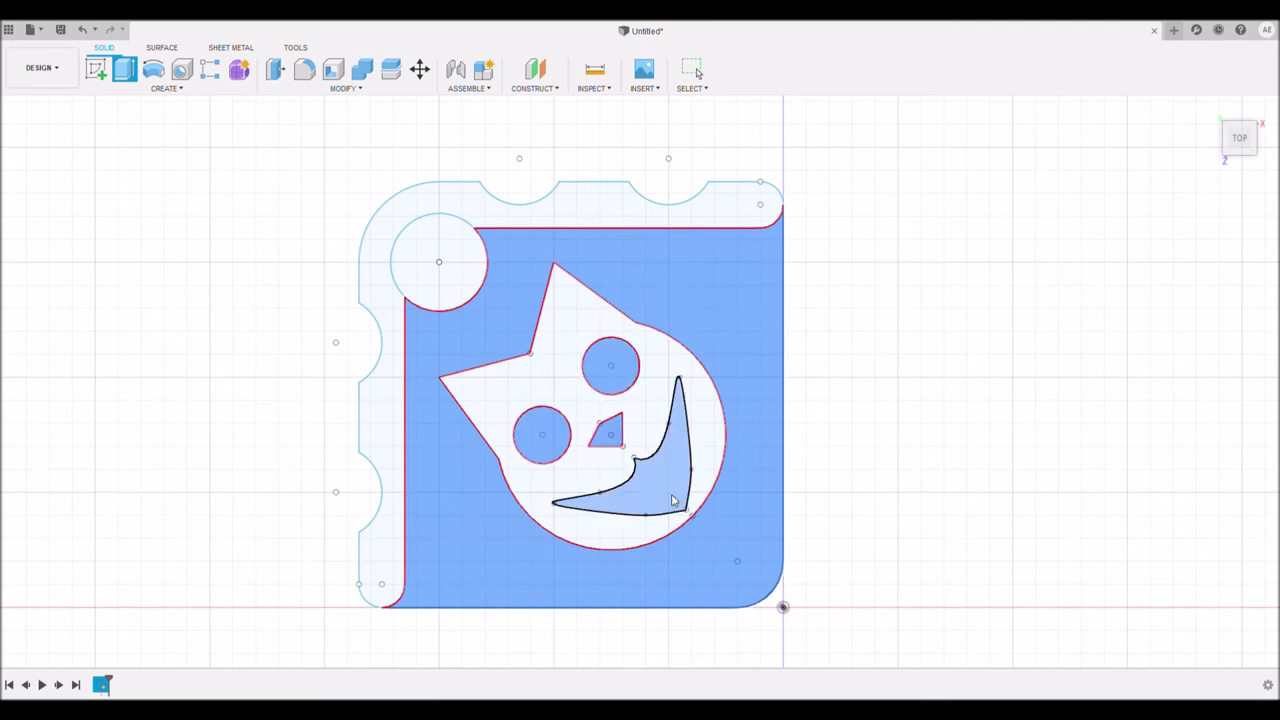
click(669, 502)
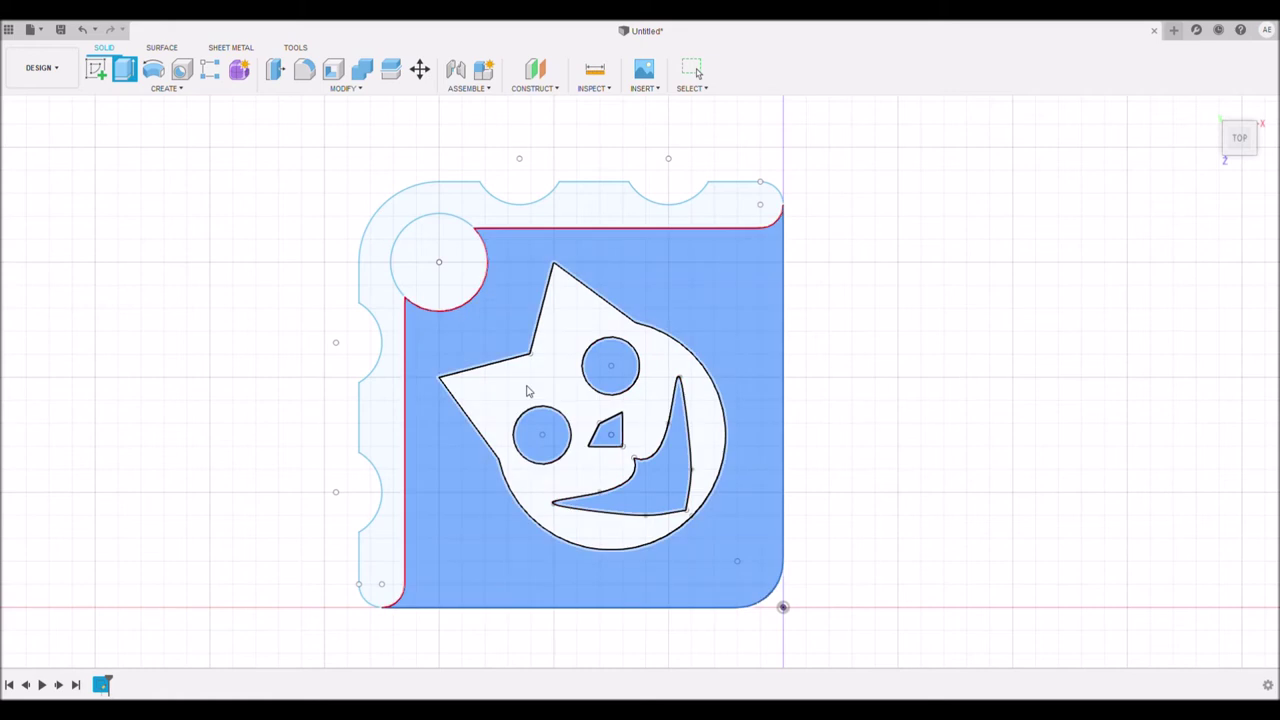
click(528, 481)
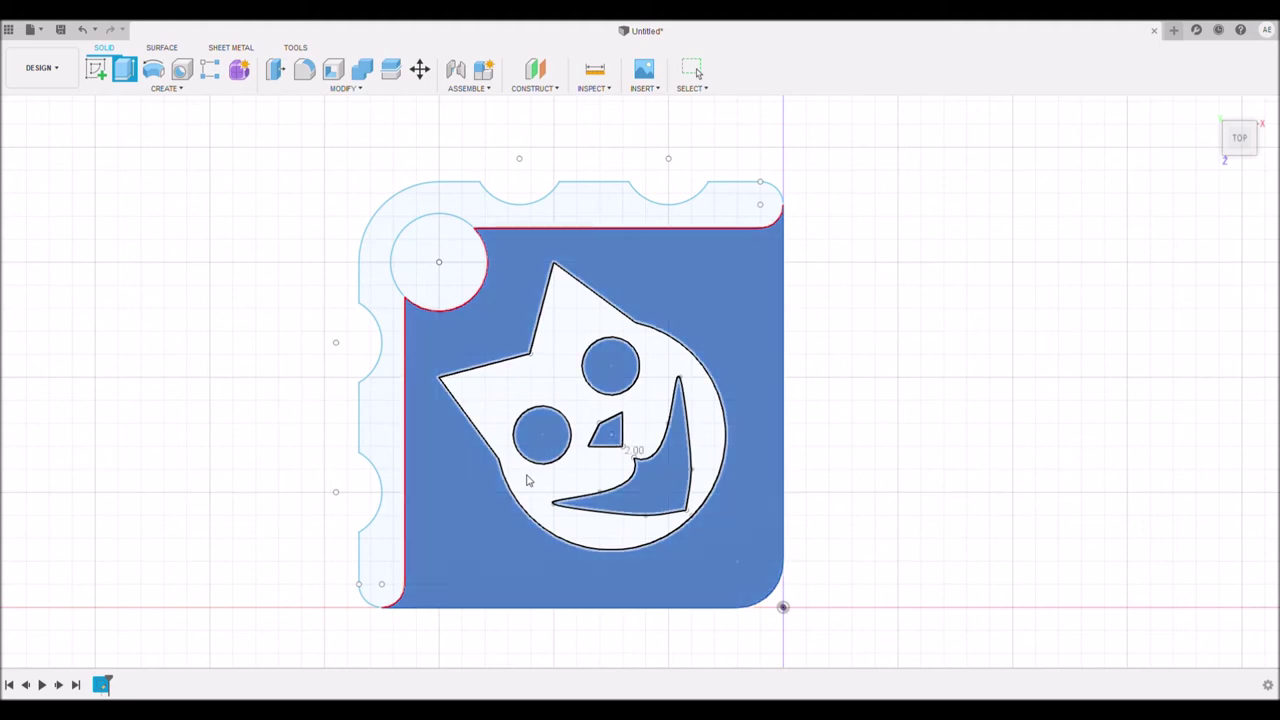
key(Return)
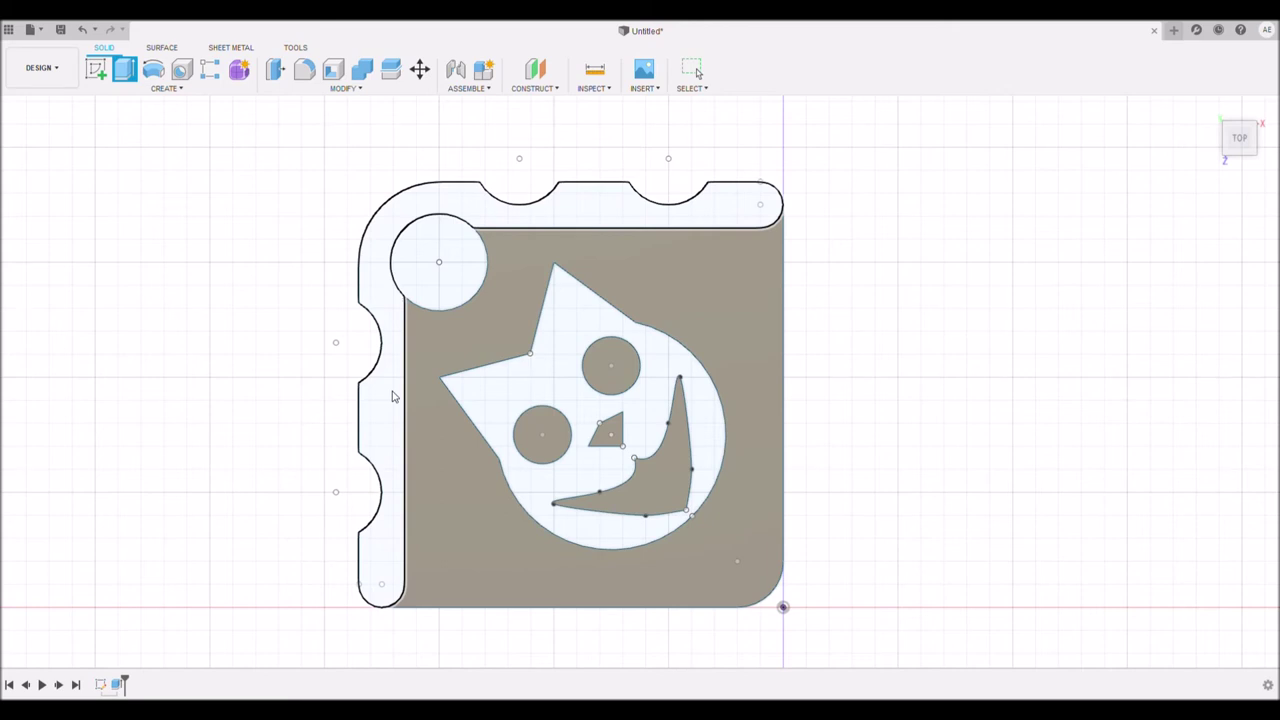
Extrude the notched L-shaped wall strip together with the corner circle upward into tall walls with a corner post.
click(393, 397)
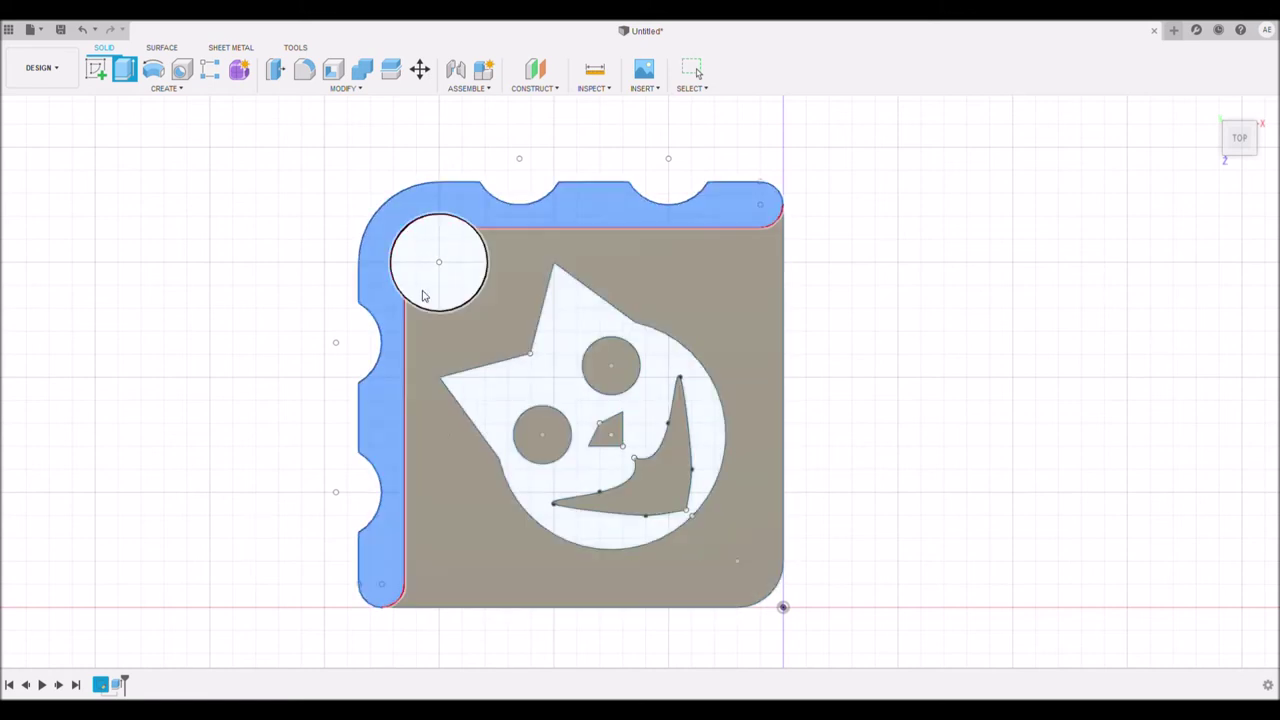
click(120, 67)
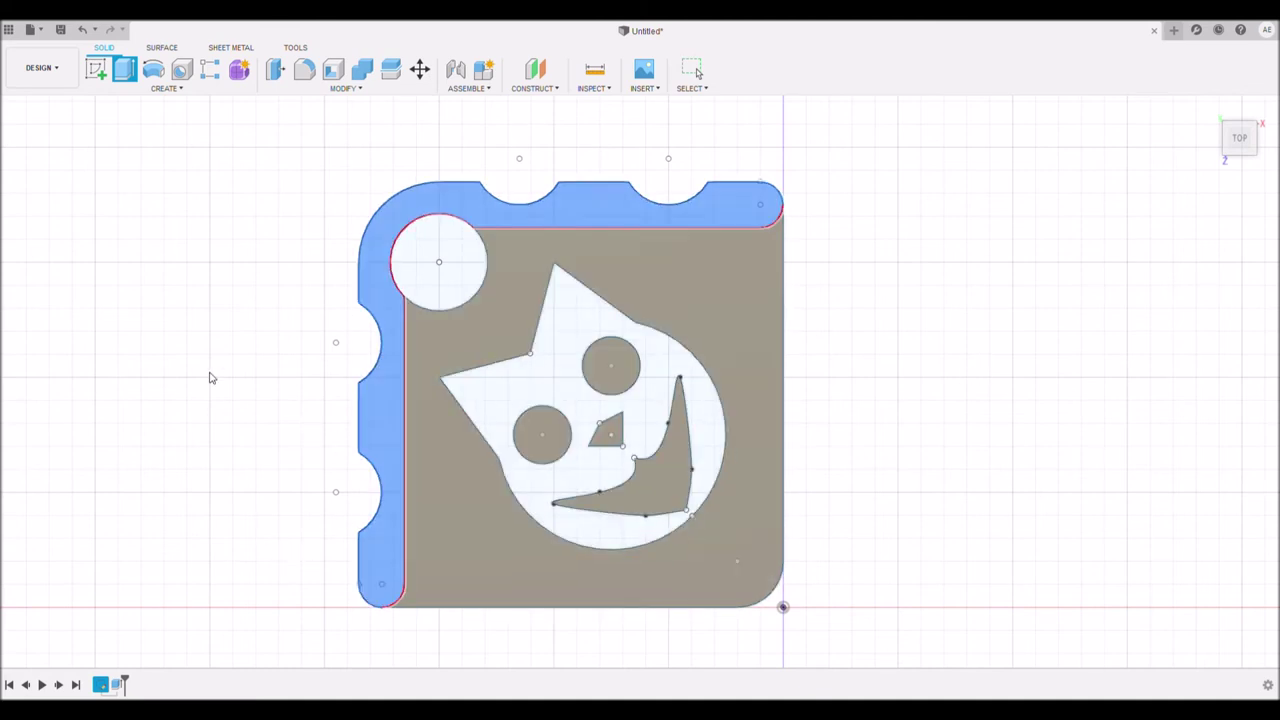
shift+click(420, 270)
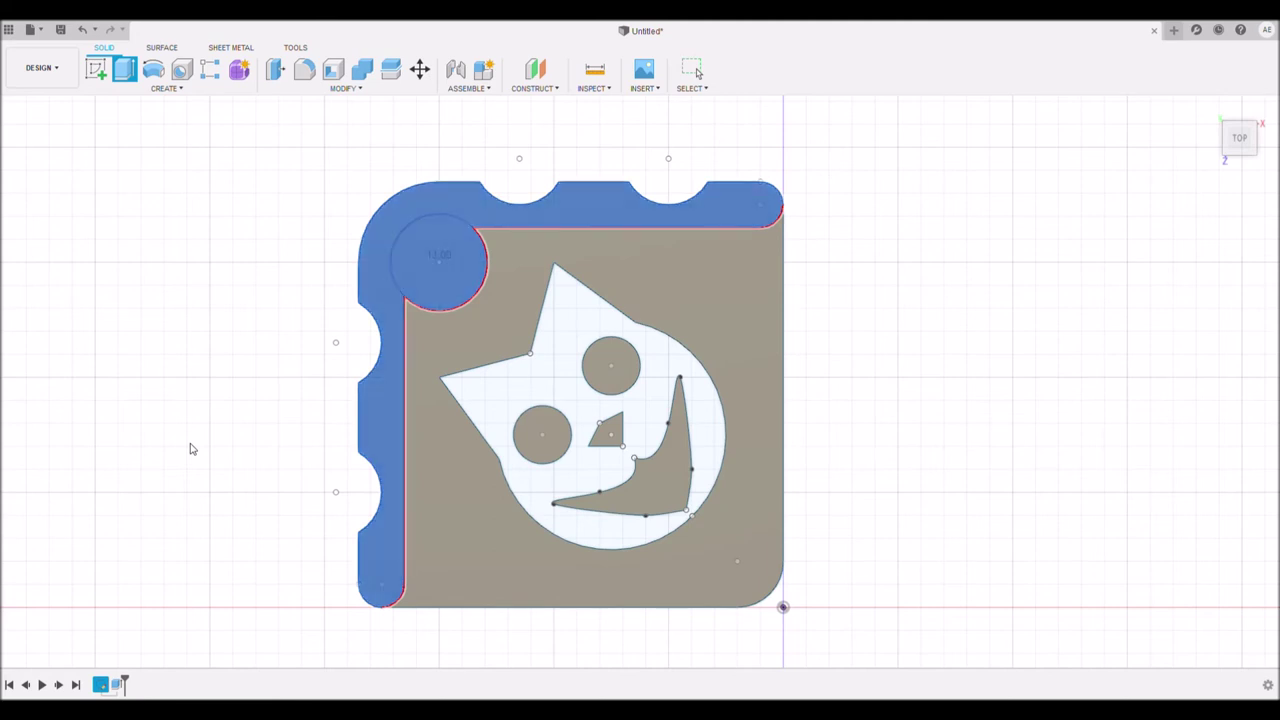
key(Return)
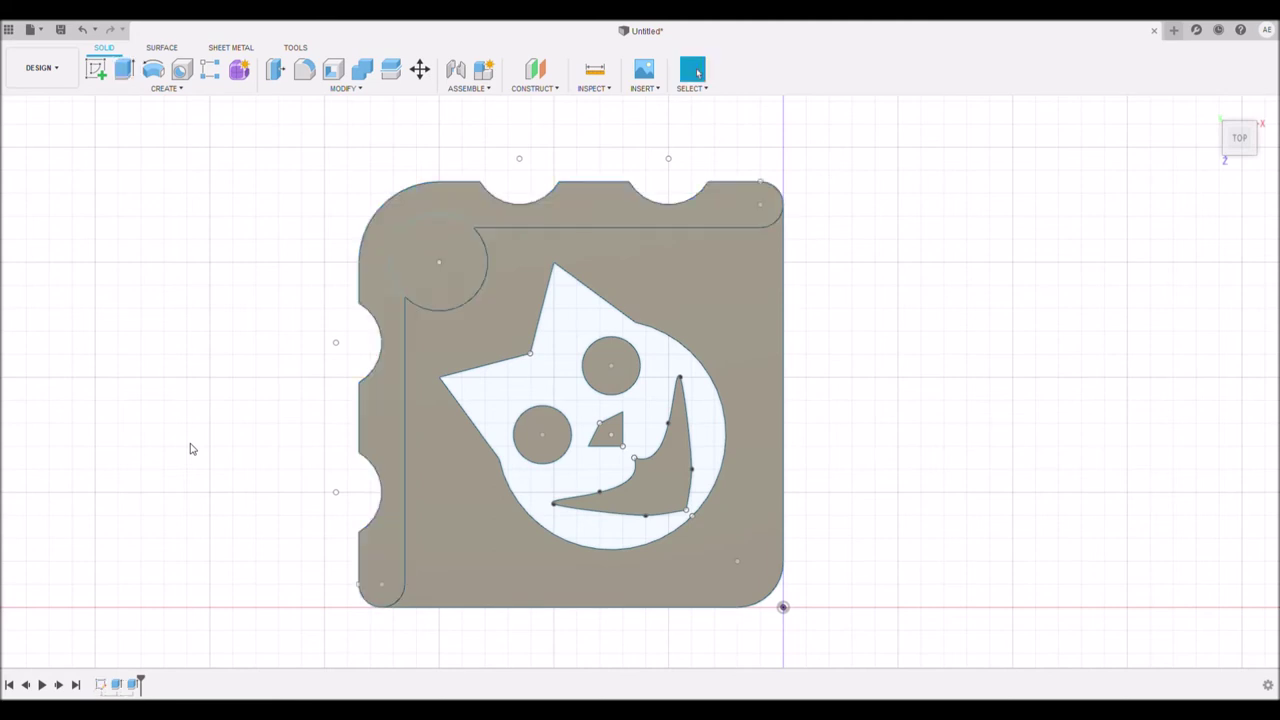
Extrude the cat-face region around the eyes, nose and mouth to fill the opening flush with the base.
mouse_move(211, 471)
shift+middle_down()
mouse_move(180, 423)
mouse_move(220, 280)
mouse_move(227, 428)
mouse_move(214, 417)
shift+middle_up()
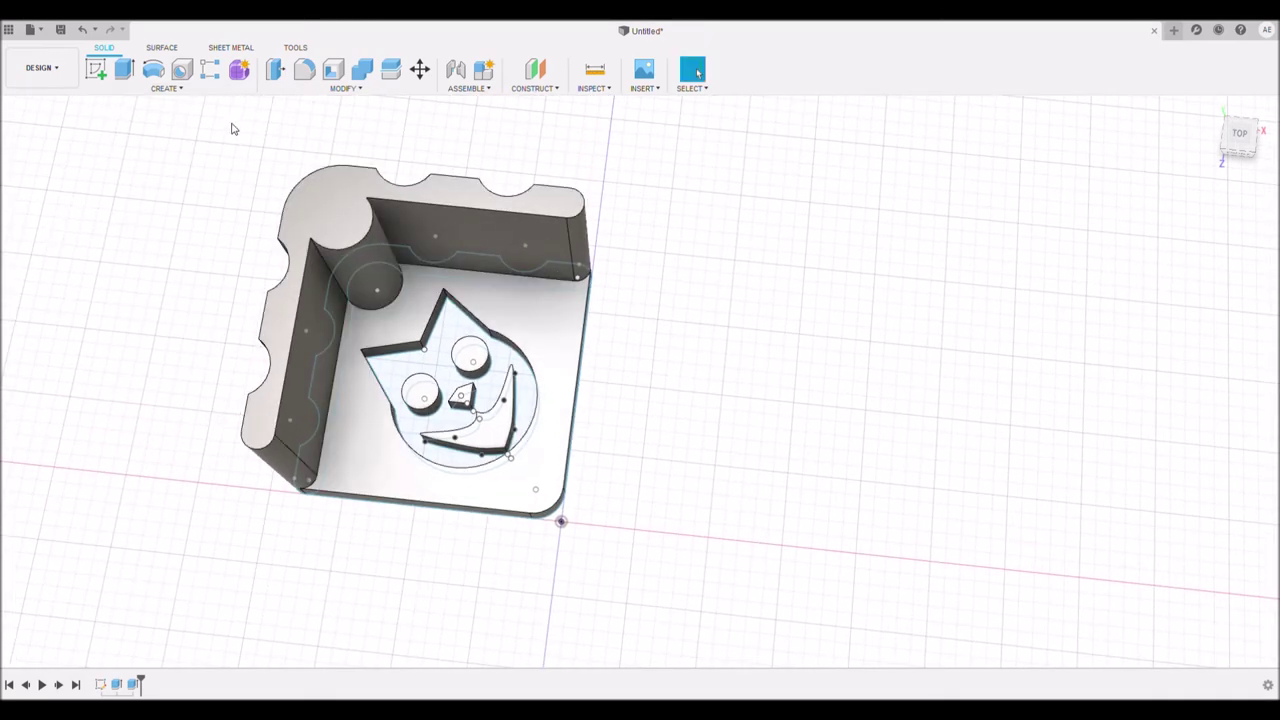
click(126, 71)
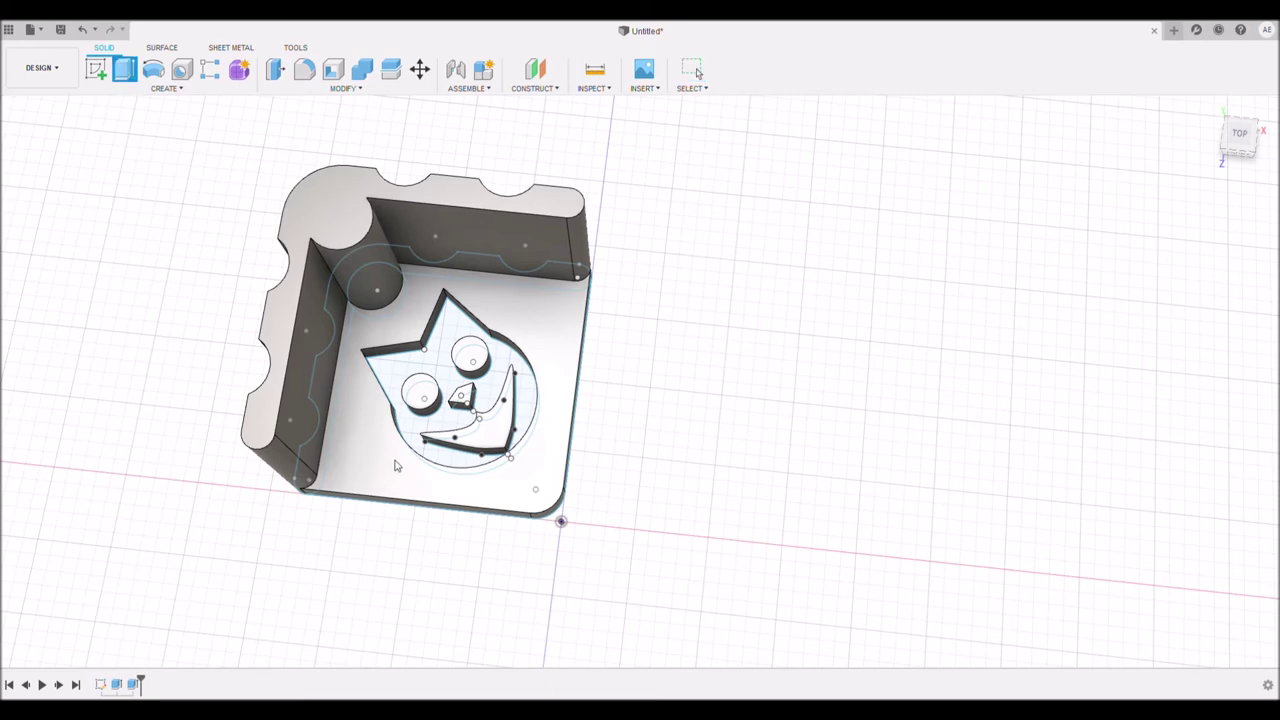
click(421, 372)
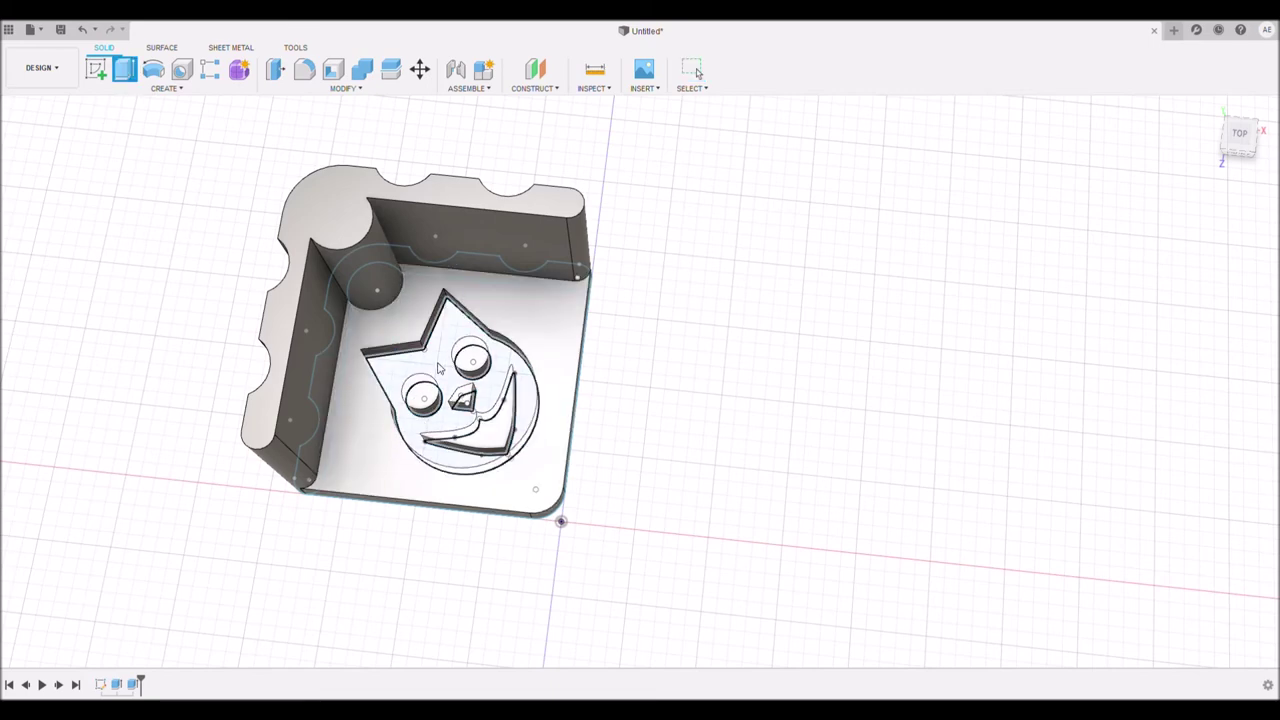
click(438, 368)
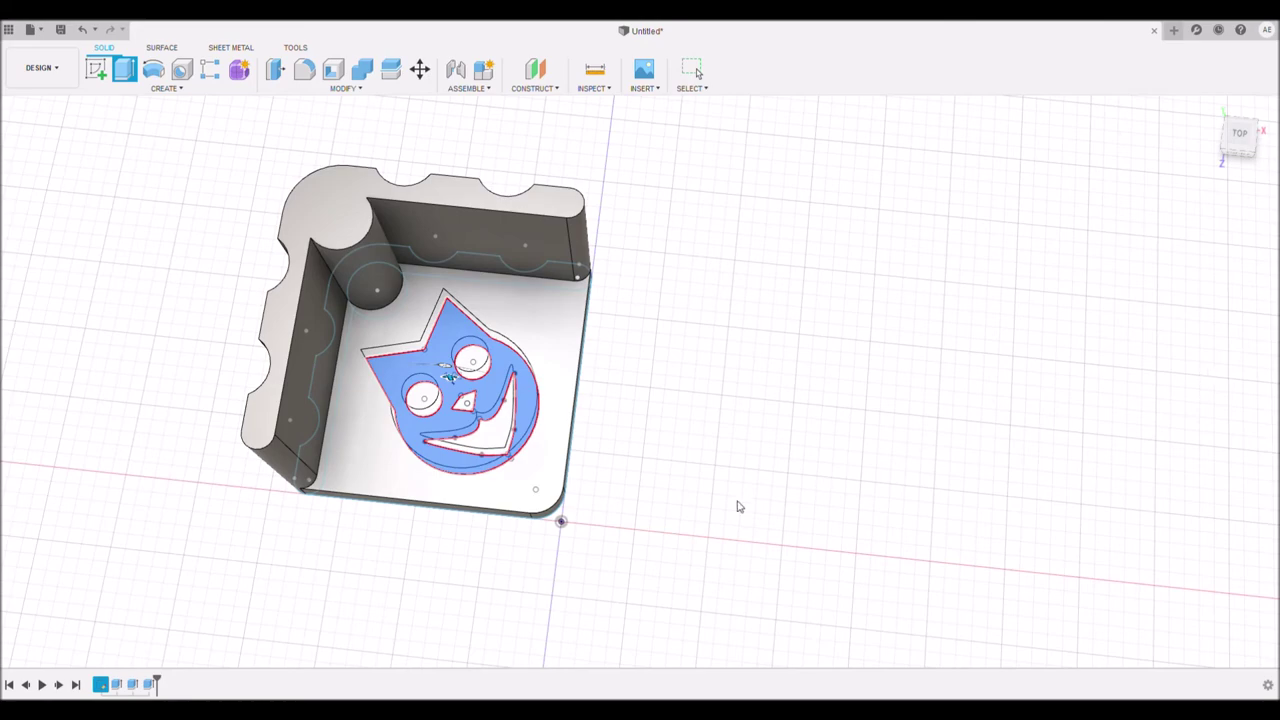
Cut the corner circle's profile through the full height of the post and base with an extrude.
mouse_move(743, 497)
shift+middle_down()
mouse_move(711, 443)
mouse_move(697, 331)
mouse_move(700, 491)
mouse_move(714, 534)
mouse_move(720, 491)
shift+middle_up()
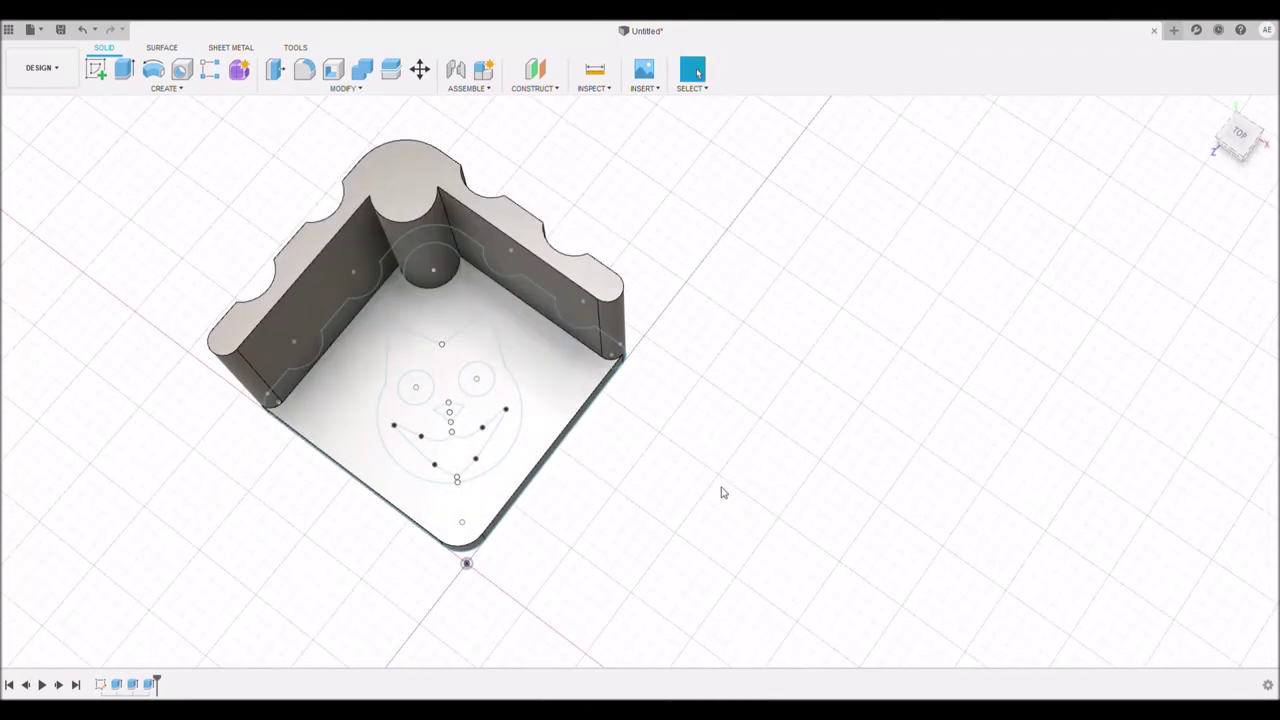
click(125, 70)
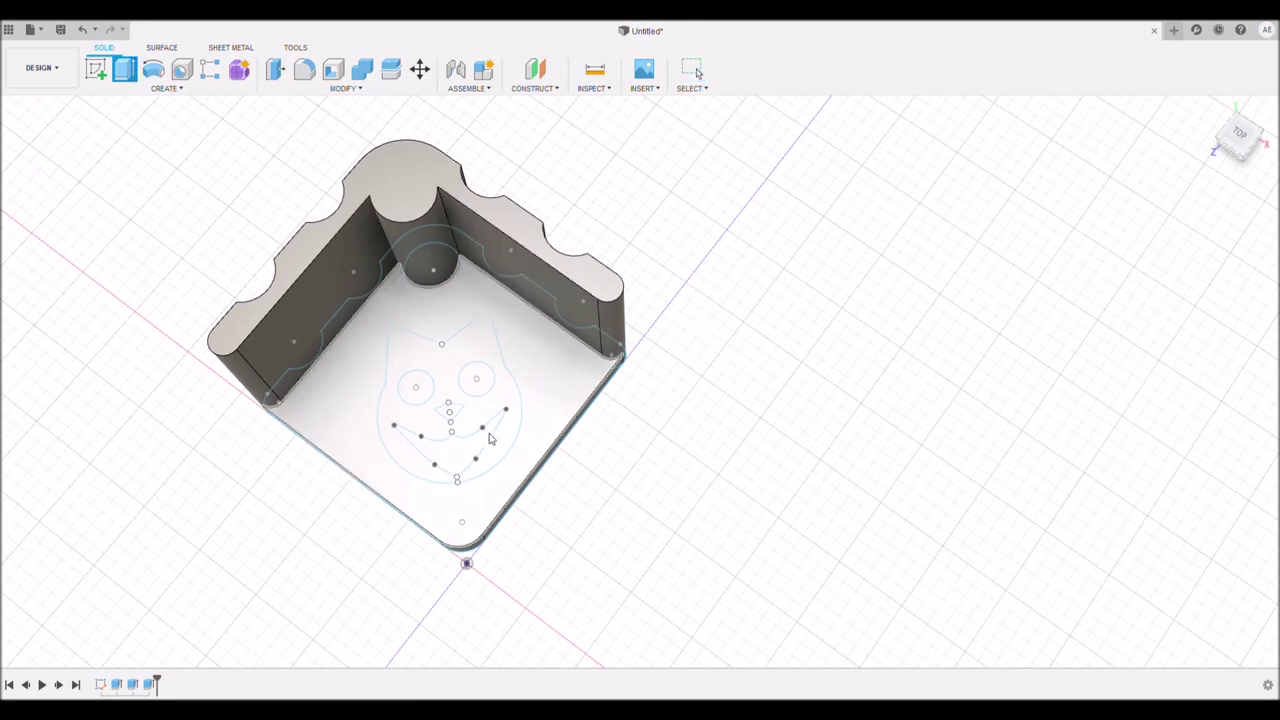
click(440, 272)
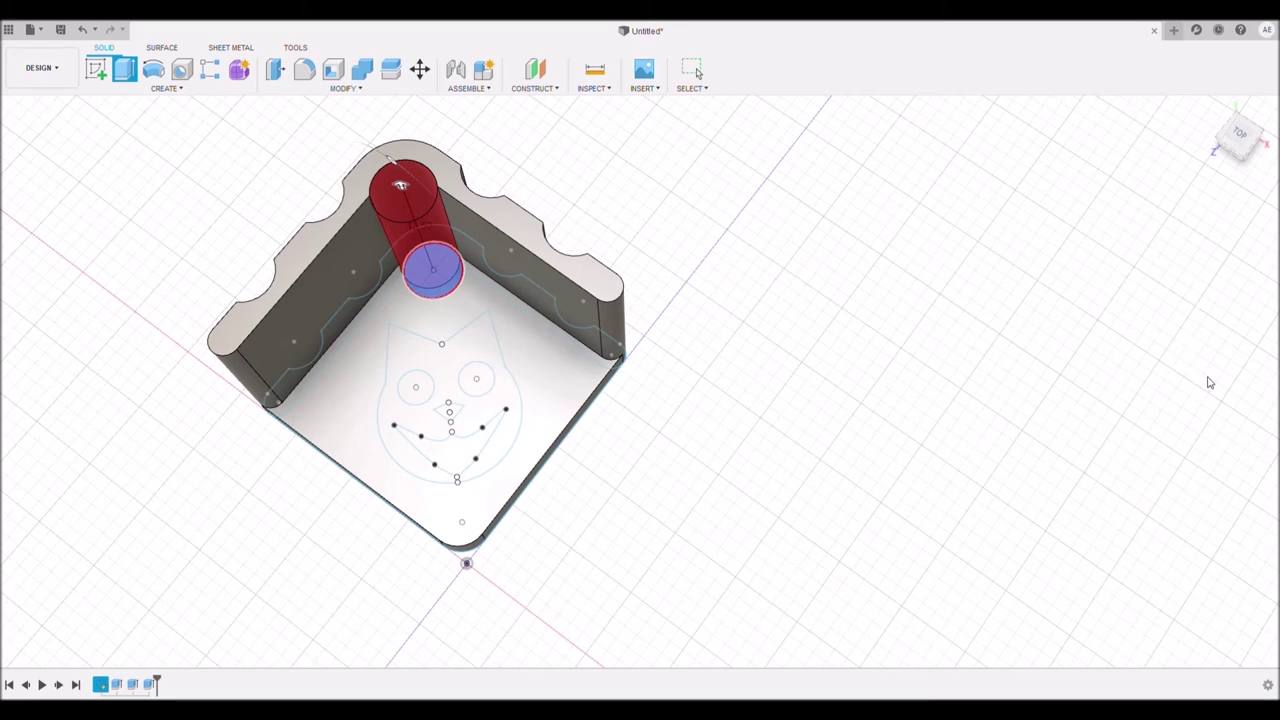
key(Return)
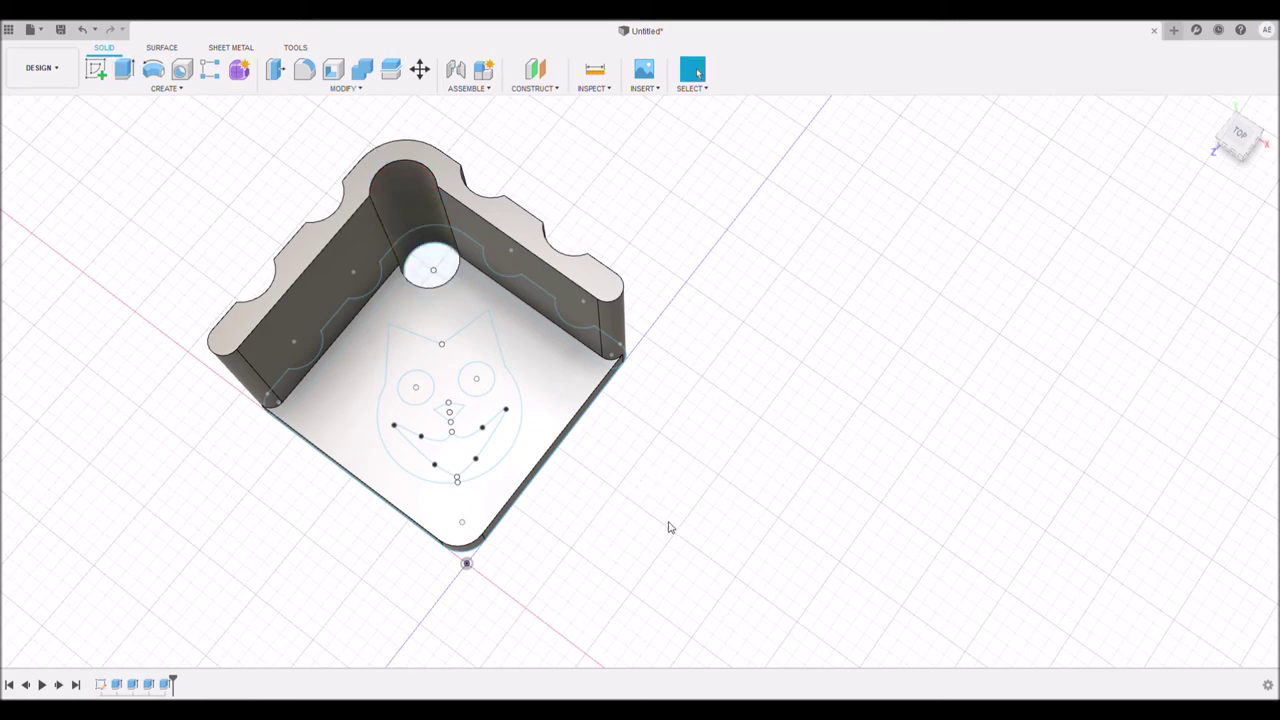
Fillet the edges around the walls' top face, the inner corners where the walls meet the base, and the base floor's outer edges.
shift+middle_drag(671, 526, 645, 495)
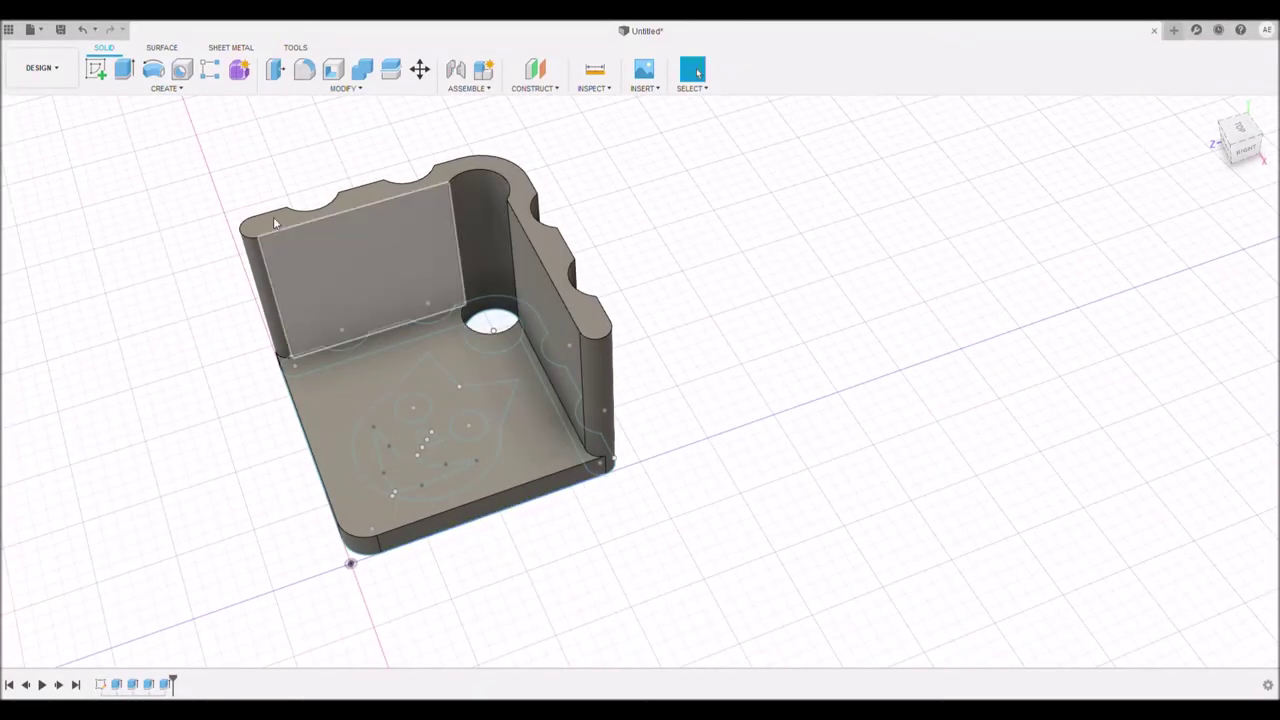
click(307, 77)
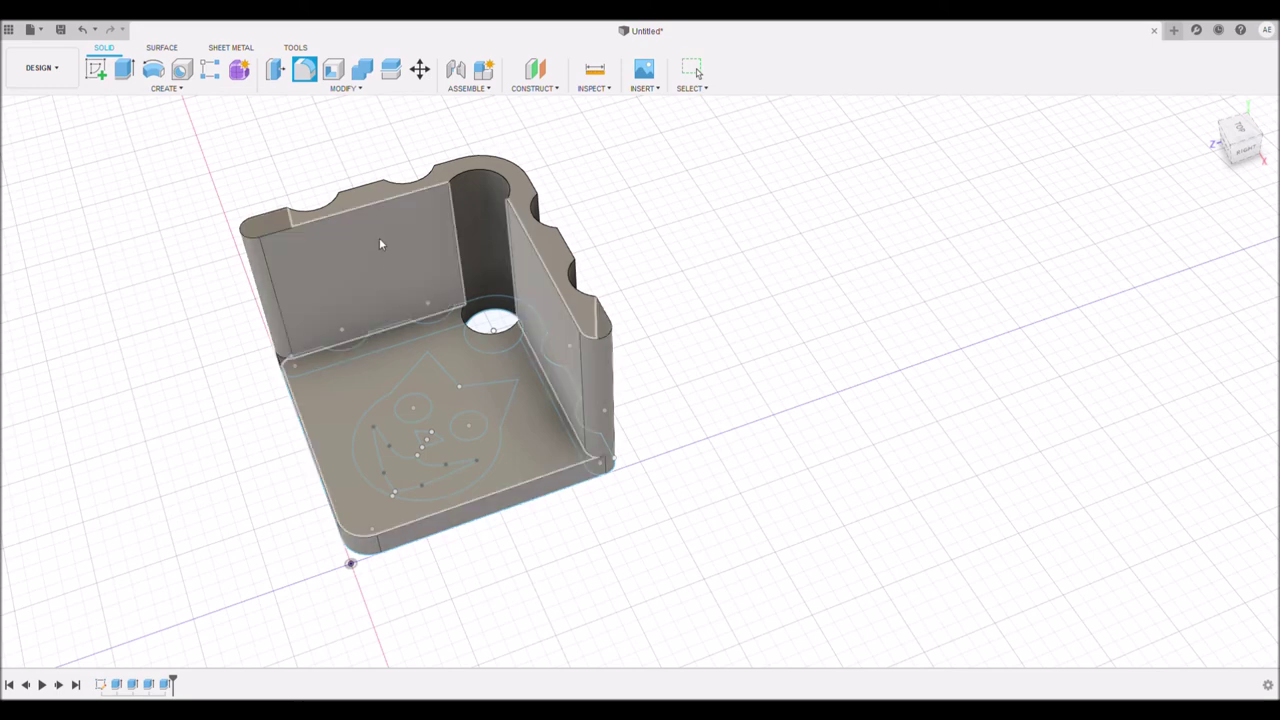
click(368, 196)
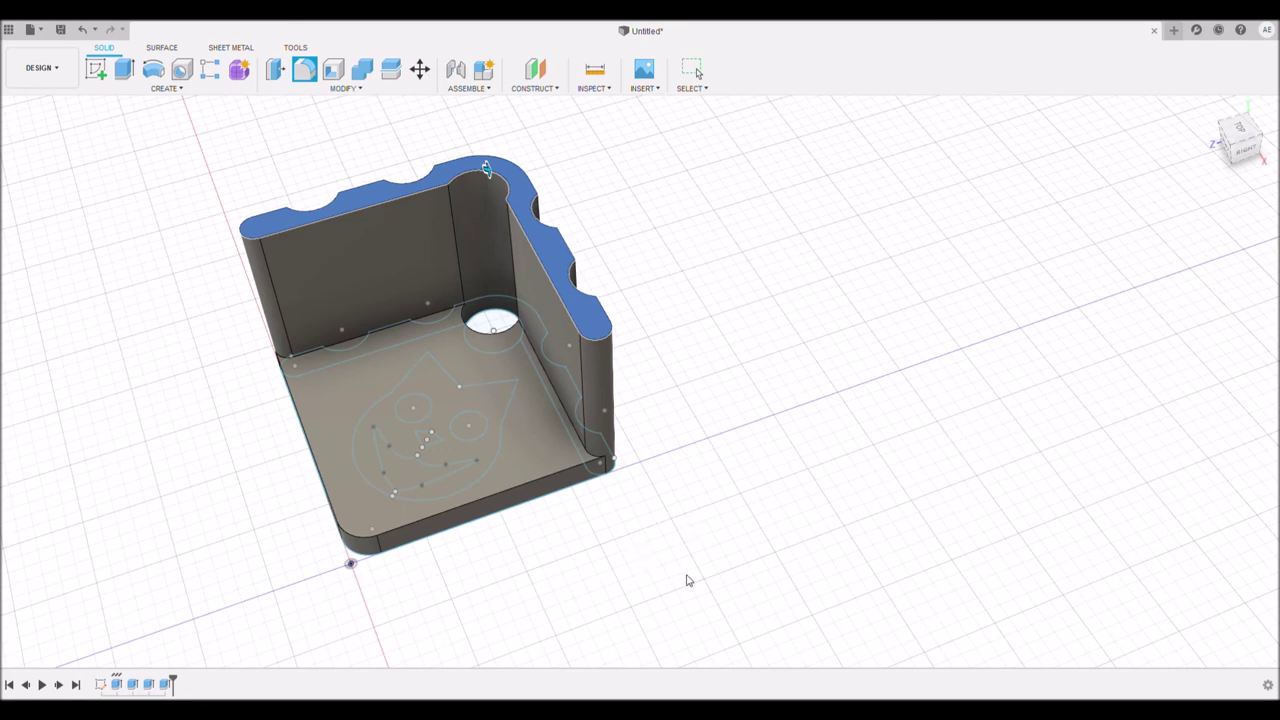
click(549, 383)
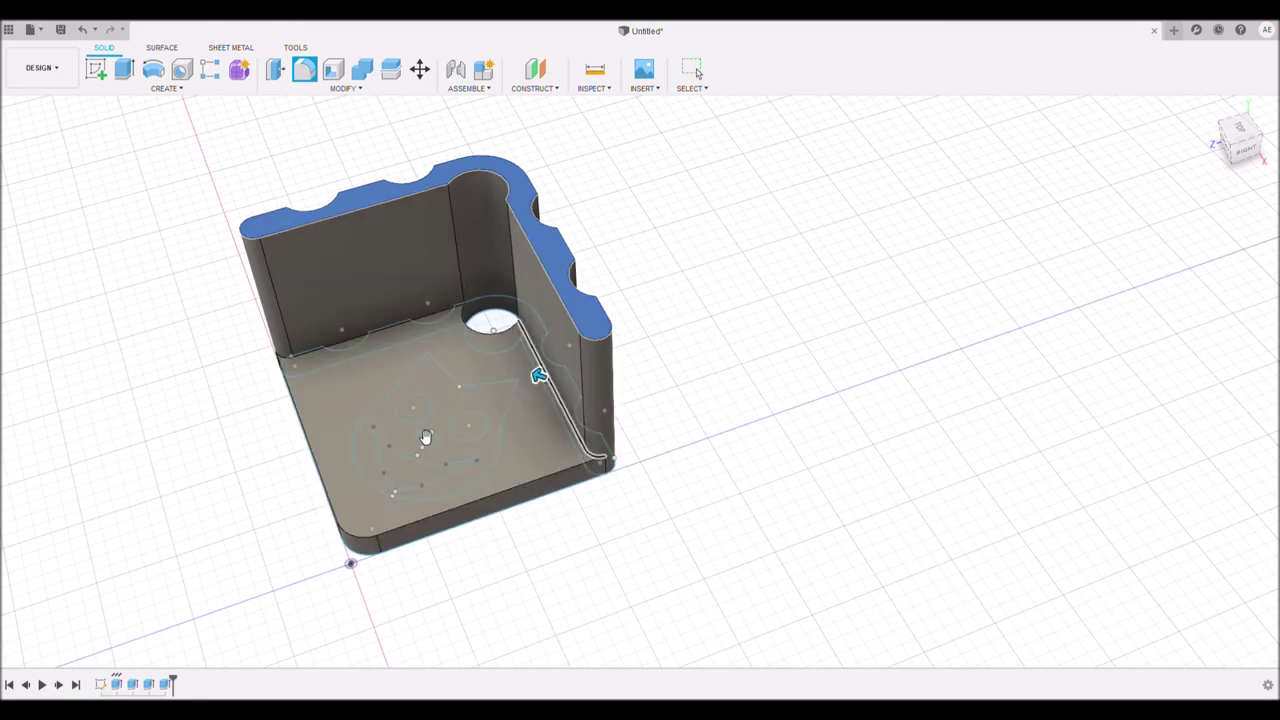
click(358, 340)
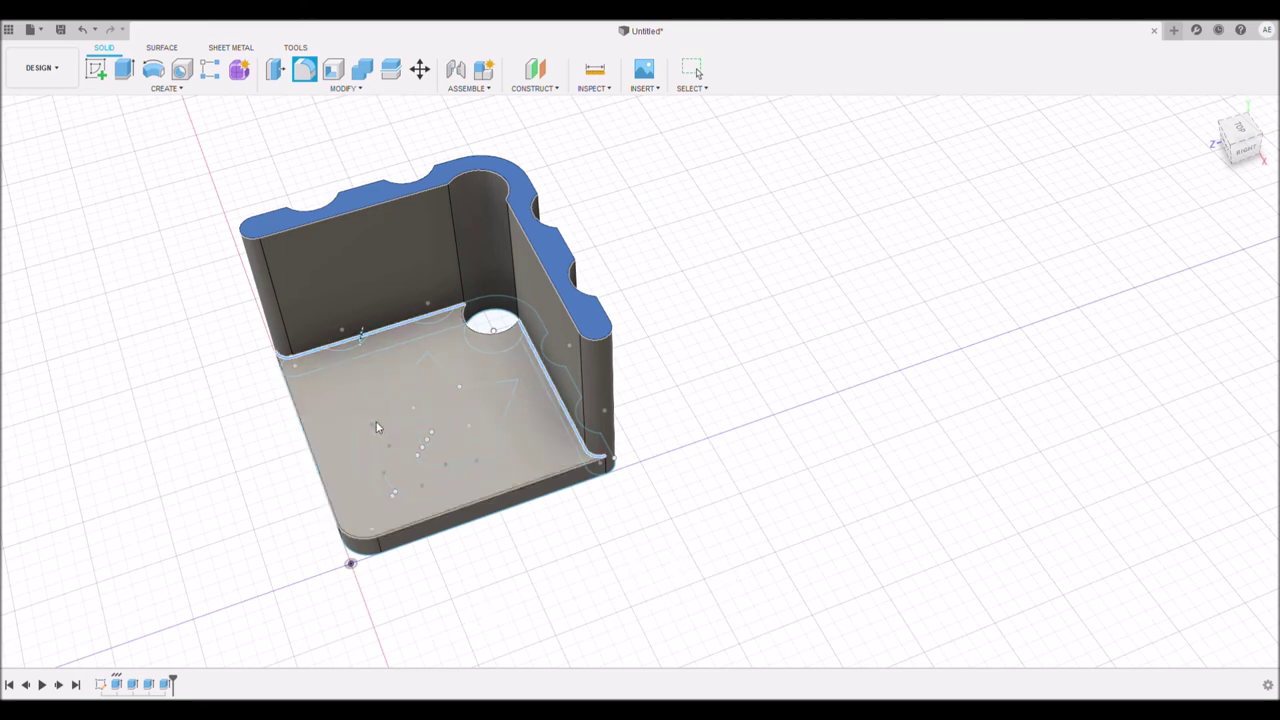
click(576, 420)
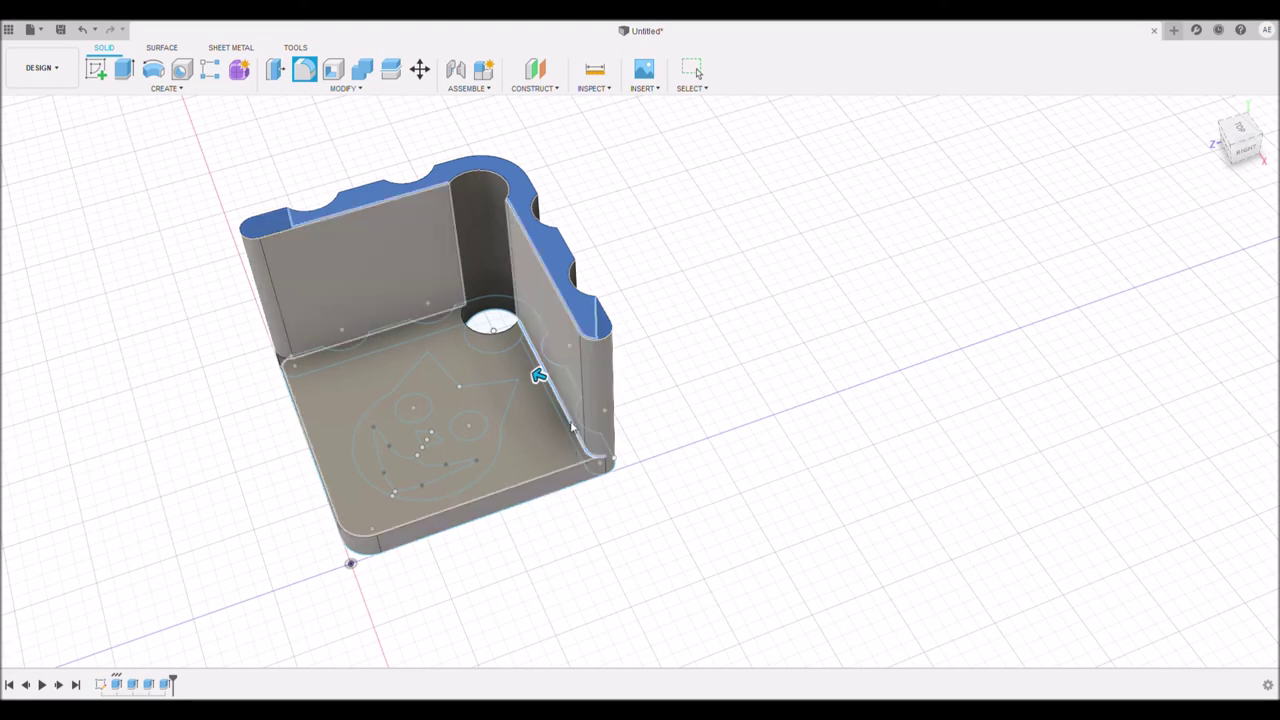
click(387, 463)
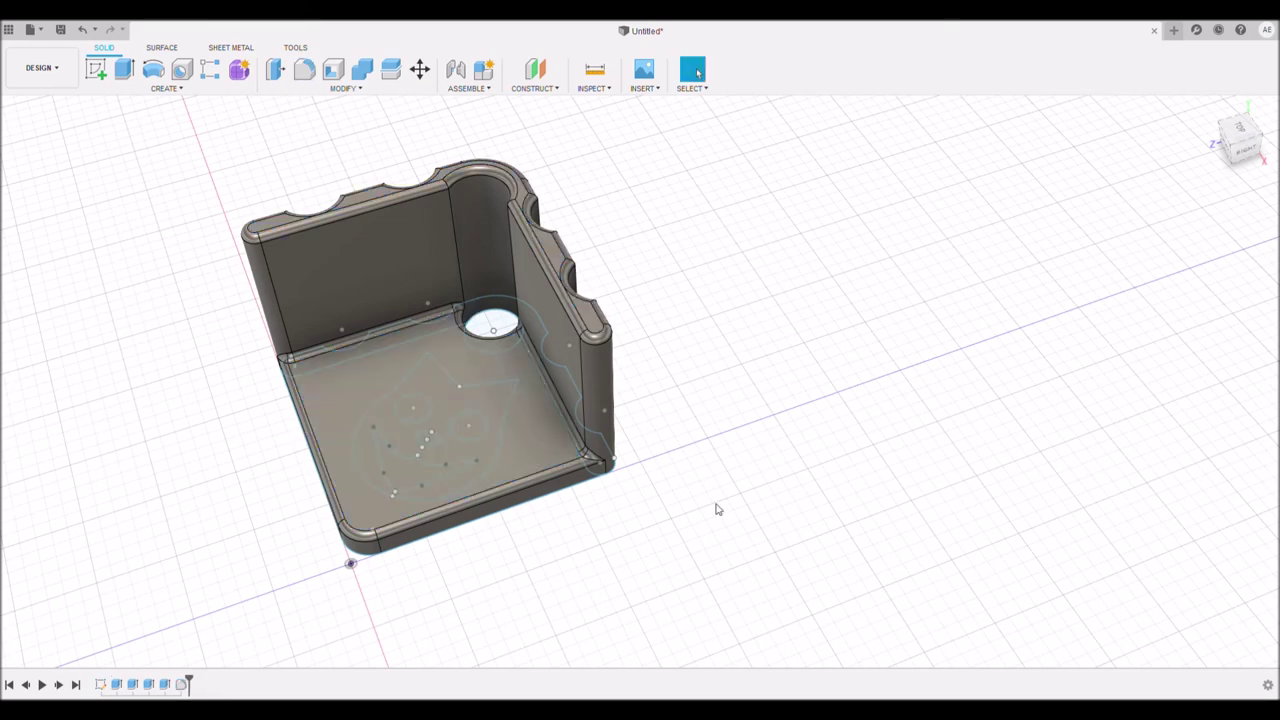
Fillet all edges of the underside face, including its outer outline, the cat-face recess outline and the corner hole.
shift+middle_drag(713, 510, 606, 371)
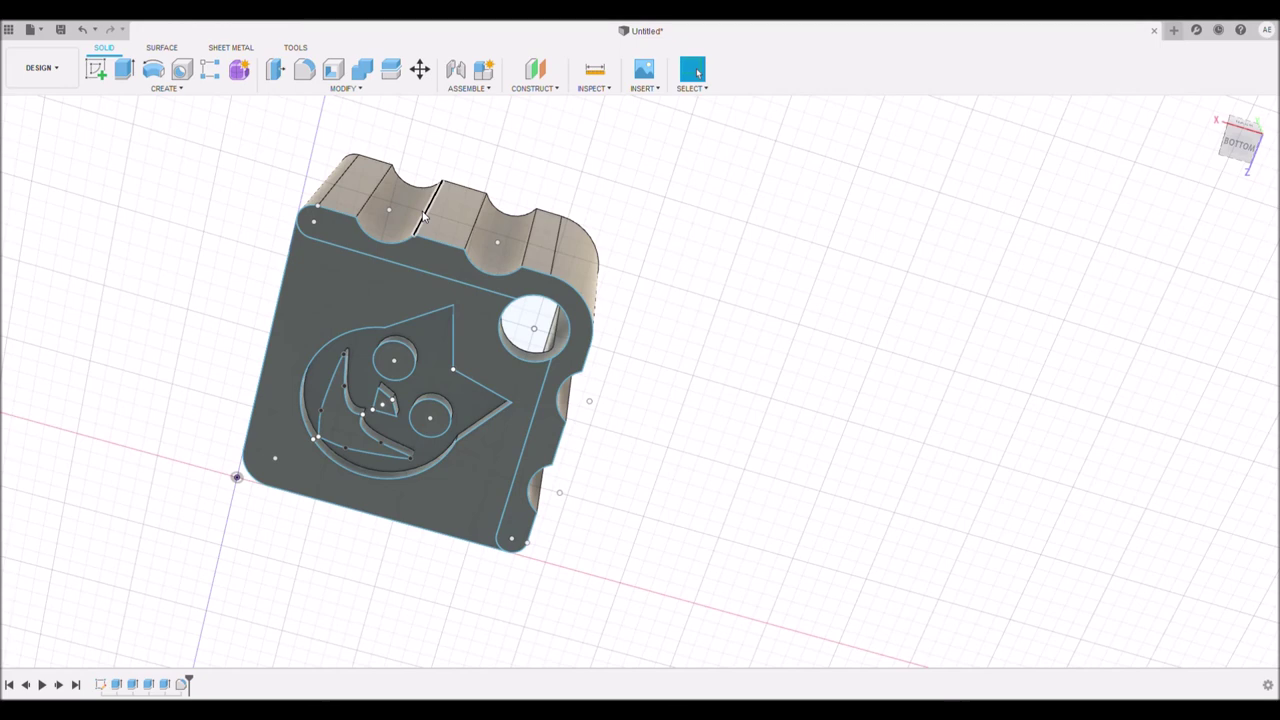
click(388, 258)
click(297, 320)
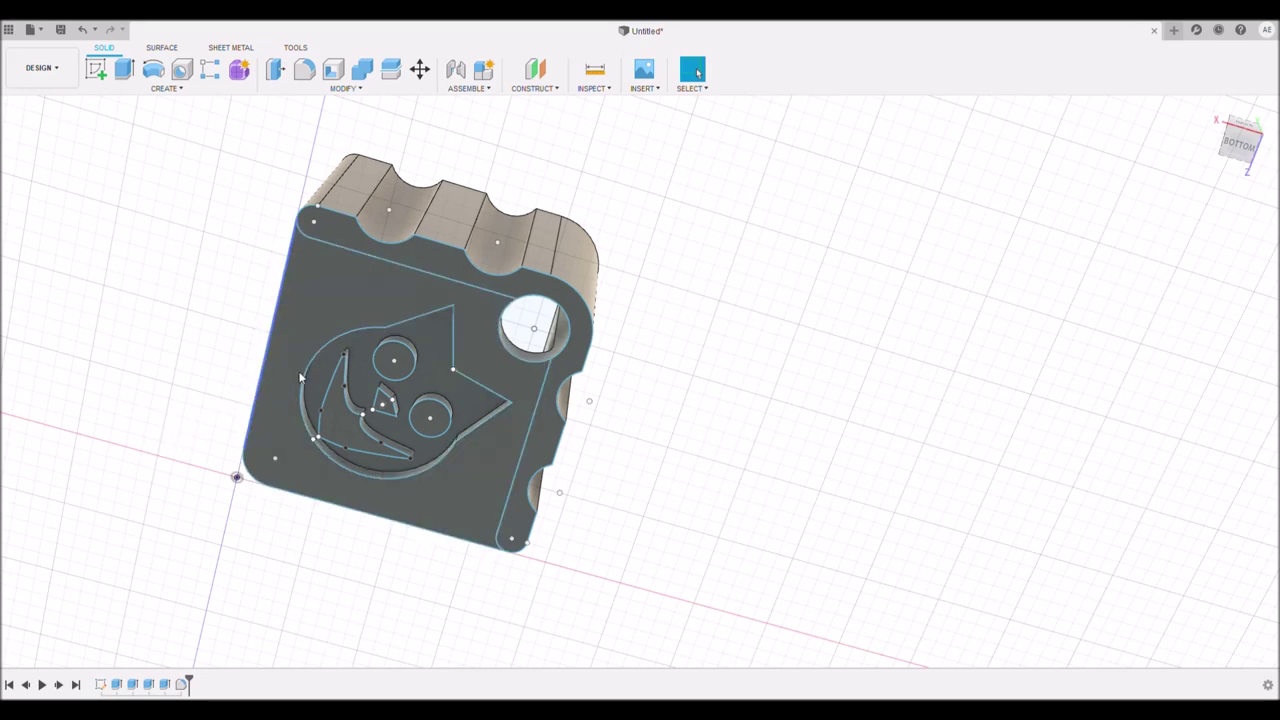
click(329, 313)
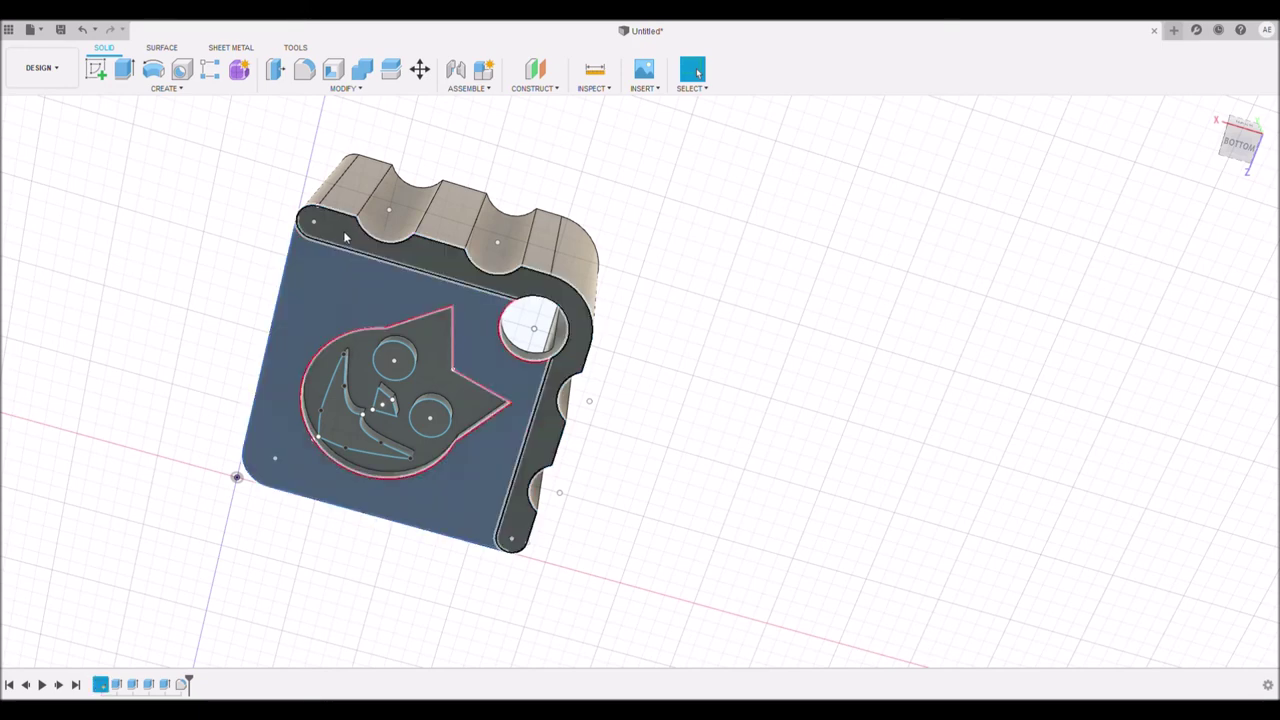
click(345, 237)
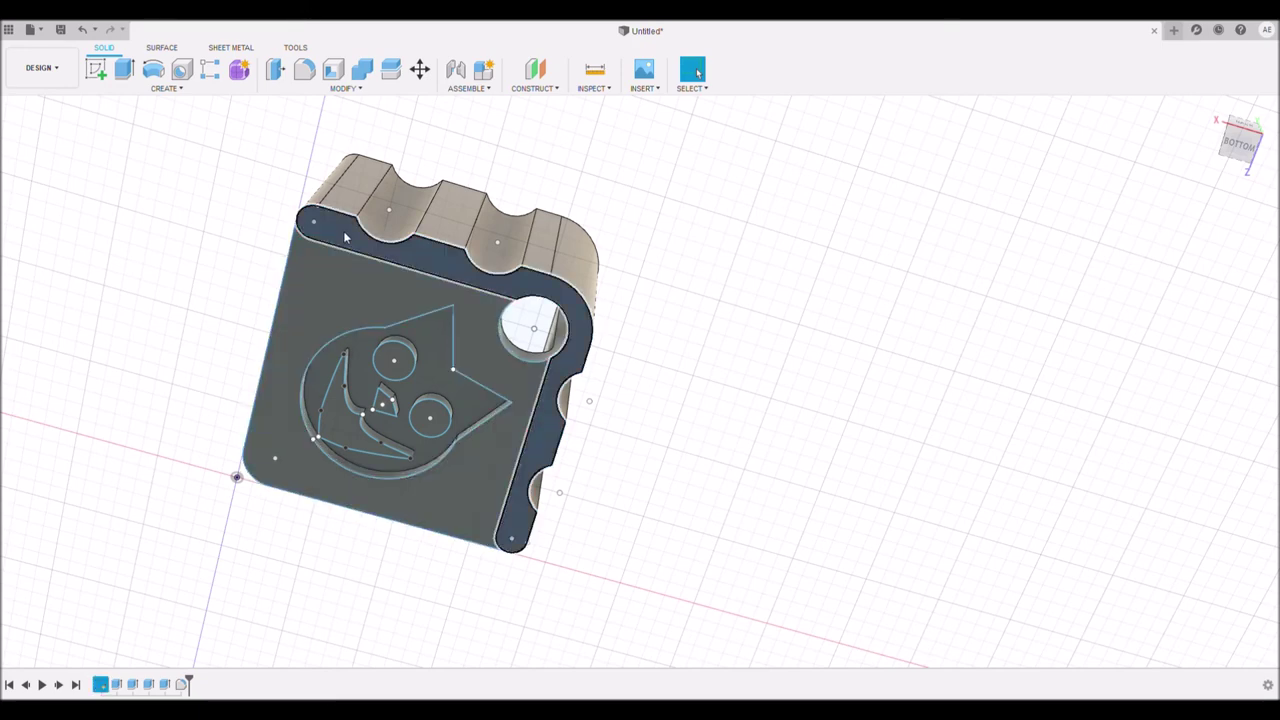
click(303, 70)
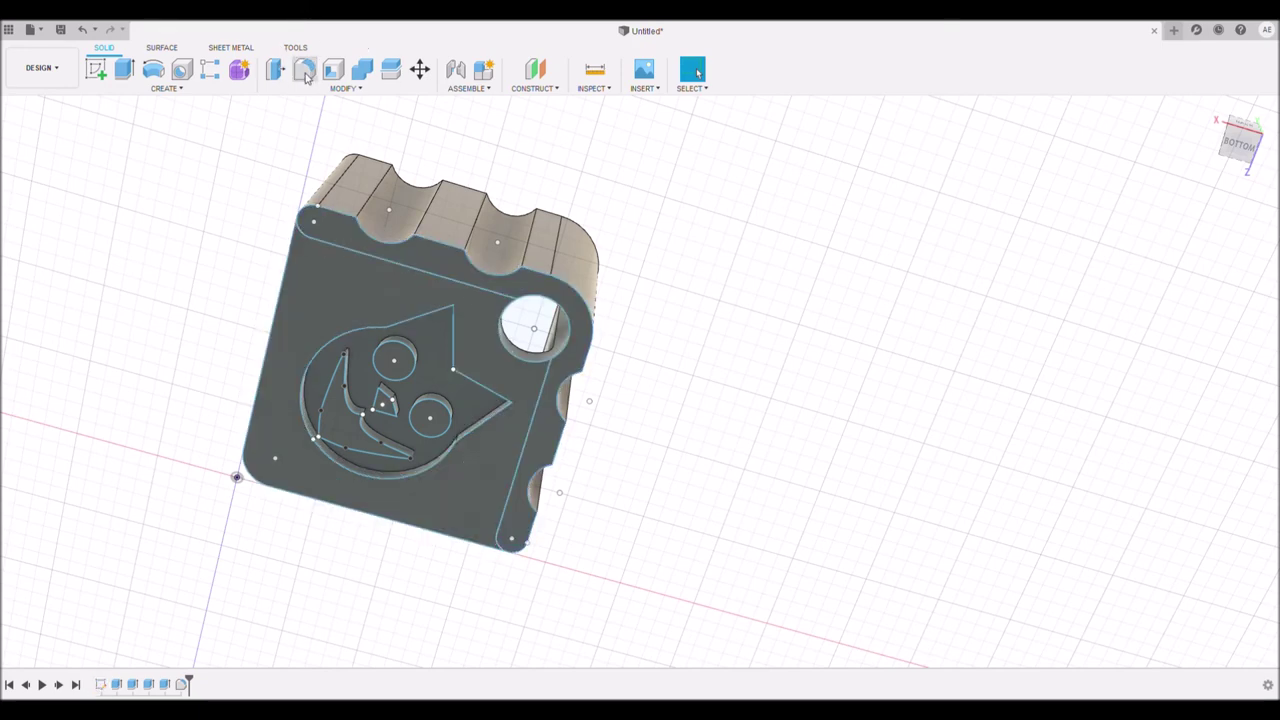
click(343, 244)
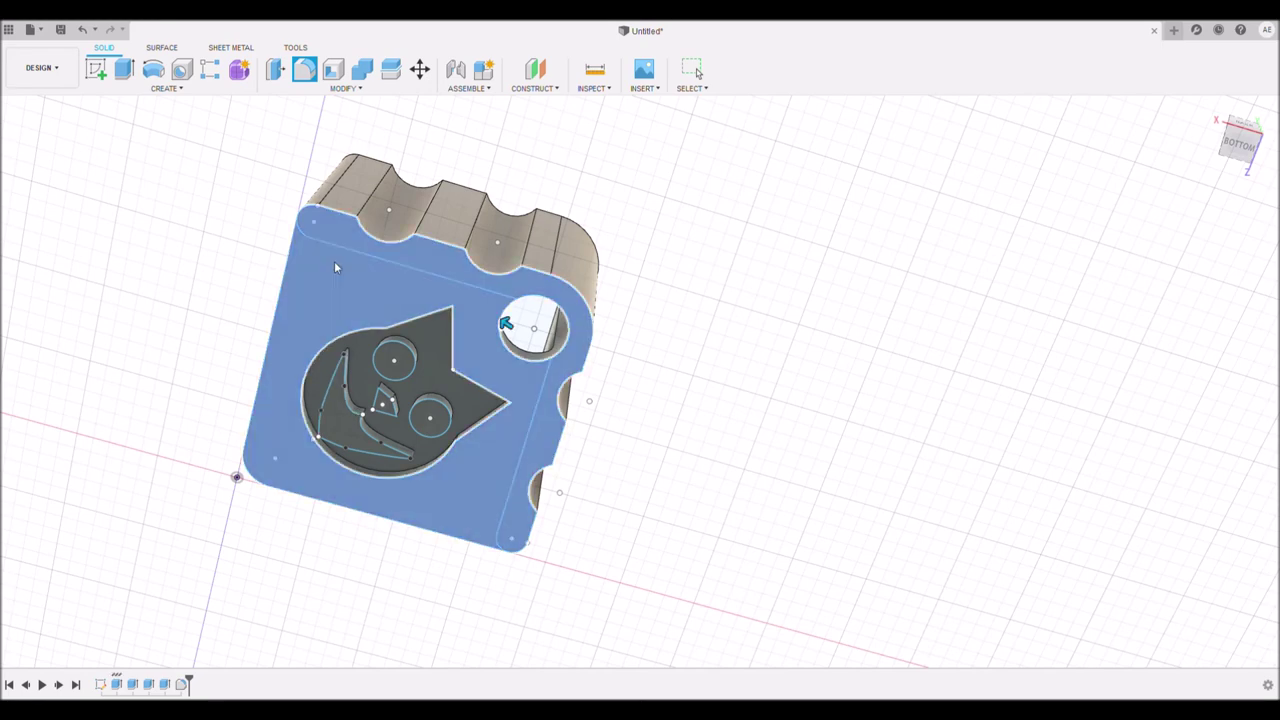
shift+middle_drag(616, 595, 620, 557)
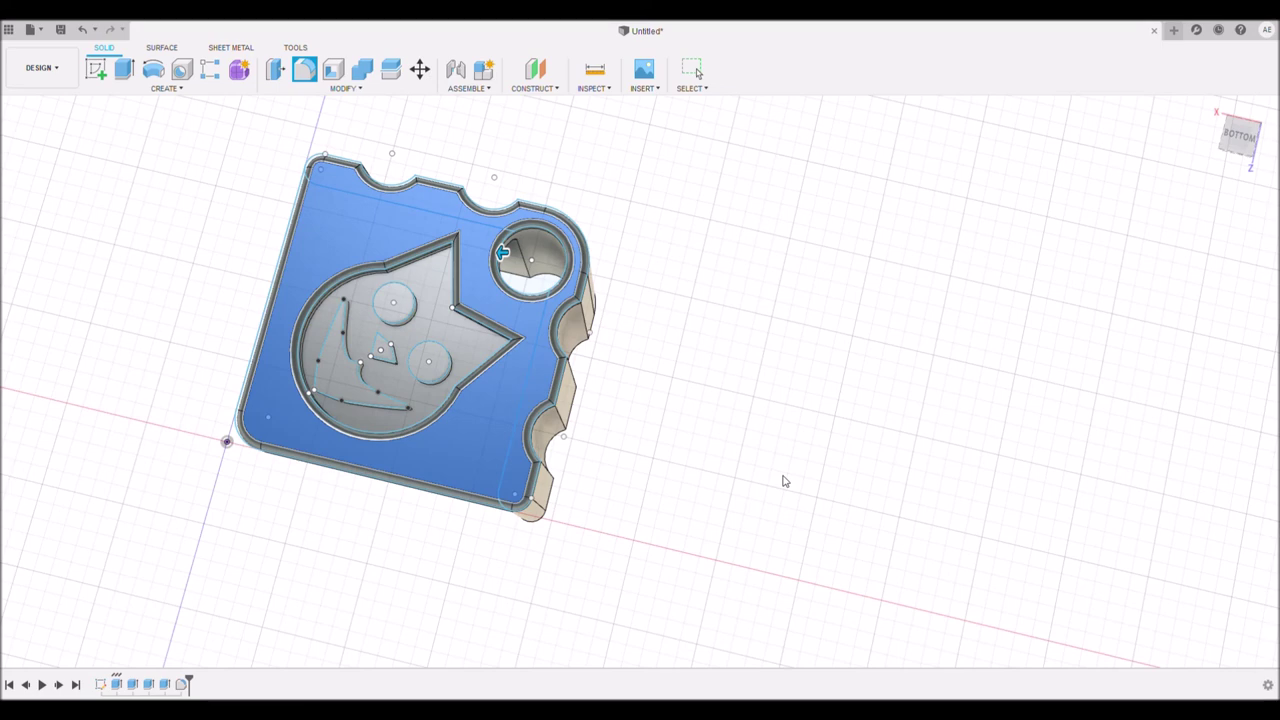
key(Return)
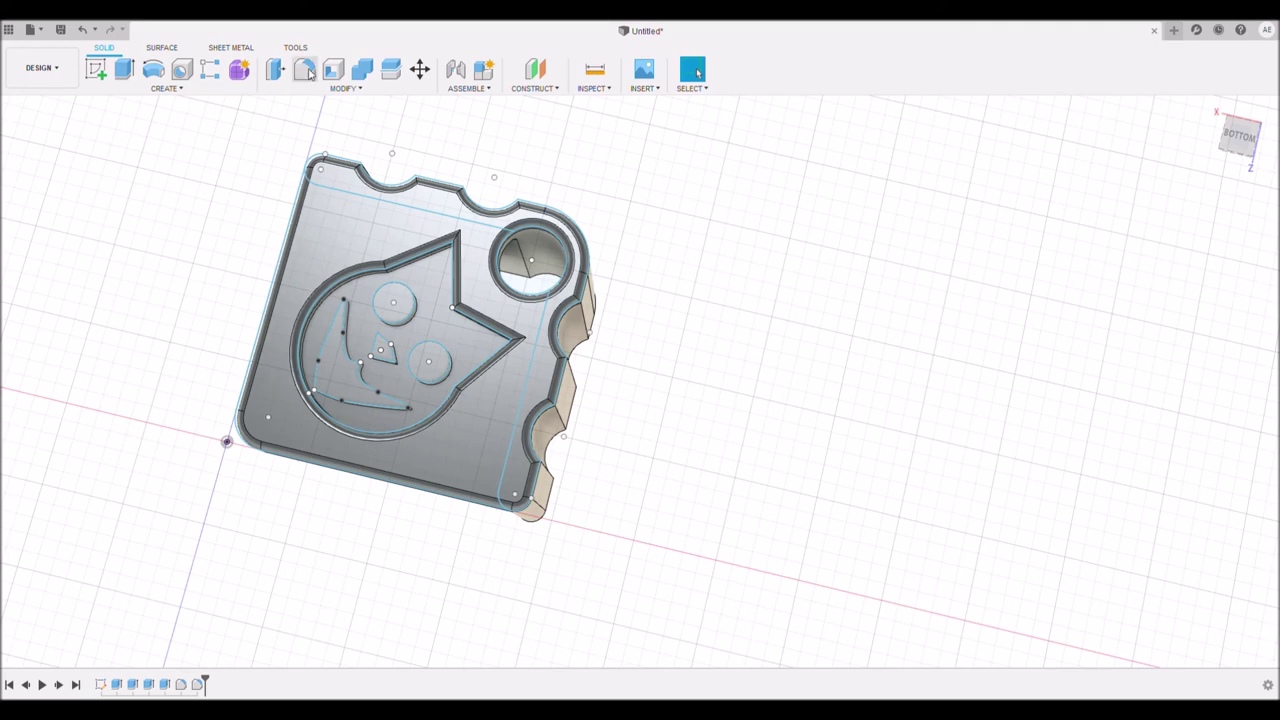
Fillet the edges of the recessed cat face together with the mouth, nose and both eye faces.
key(f)
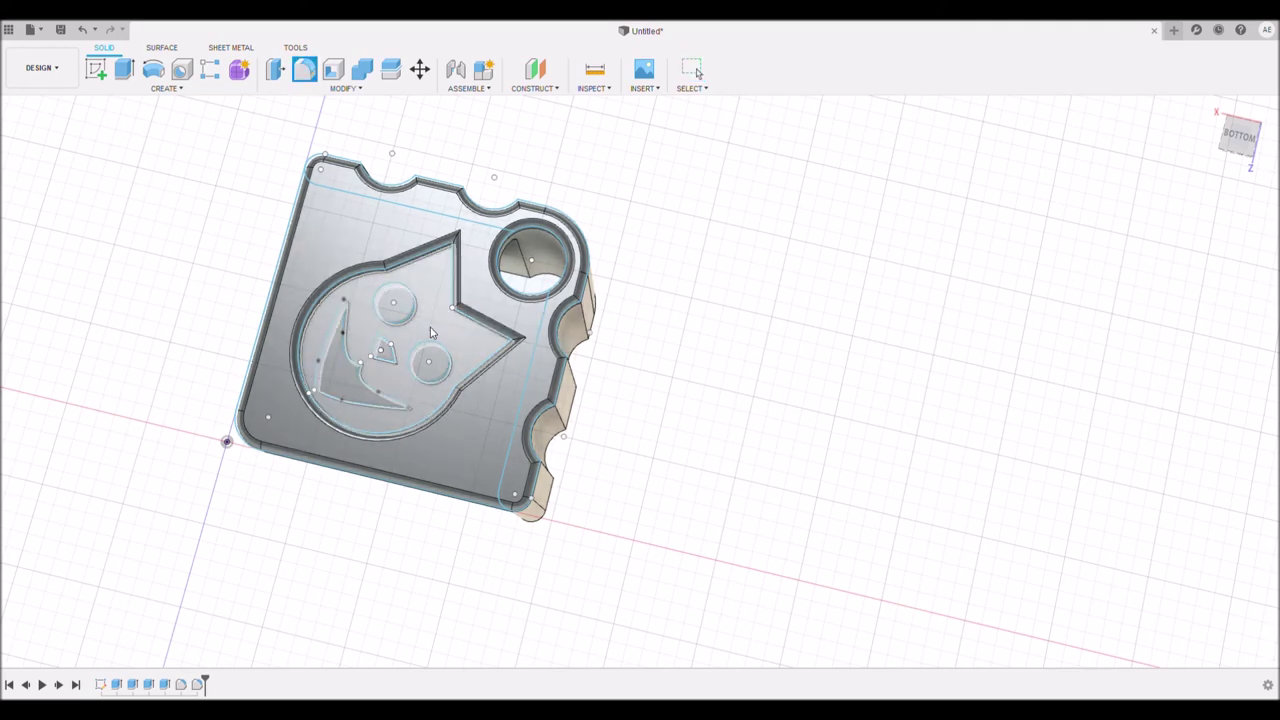
click(430, 327)
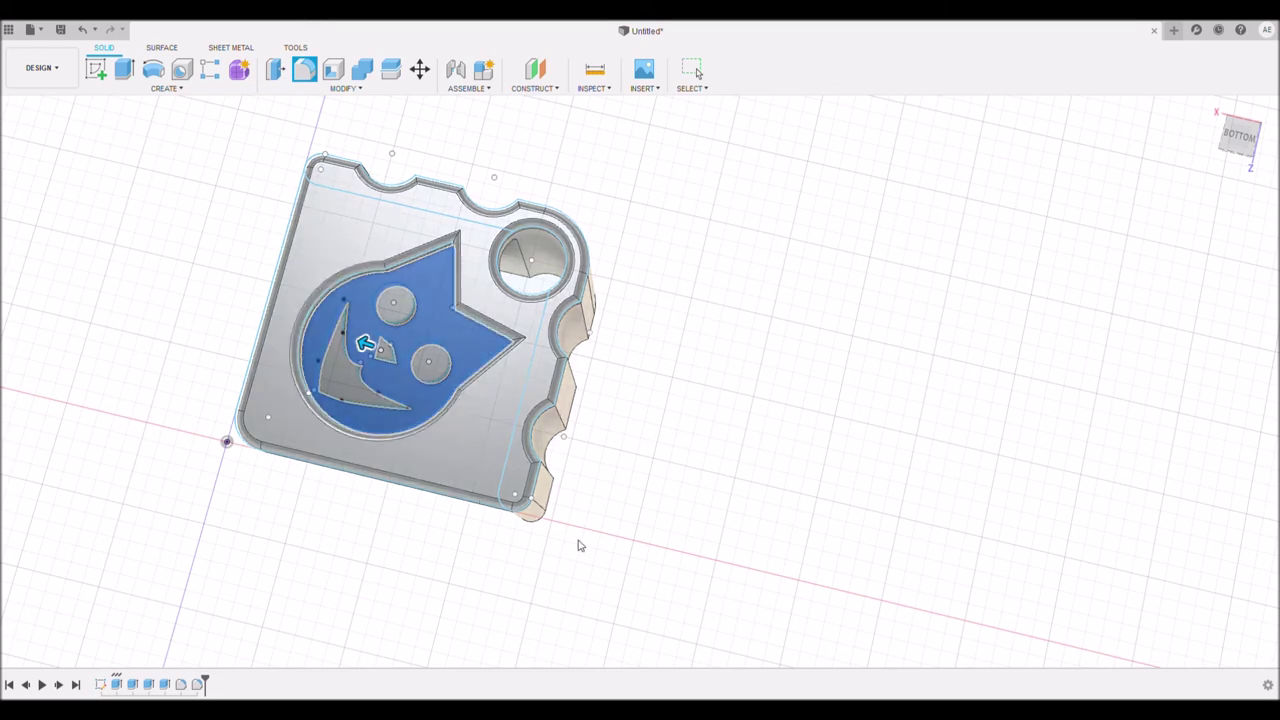
click(347, 385)
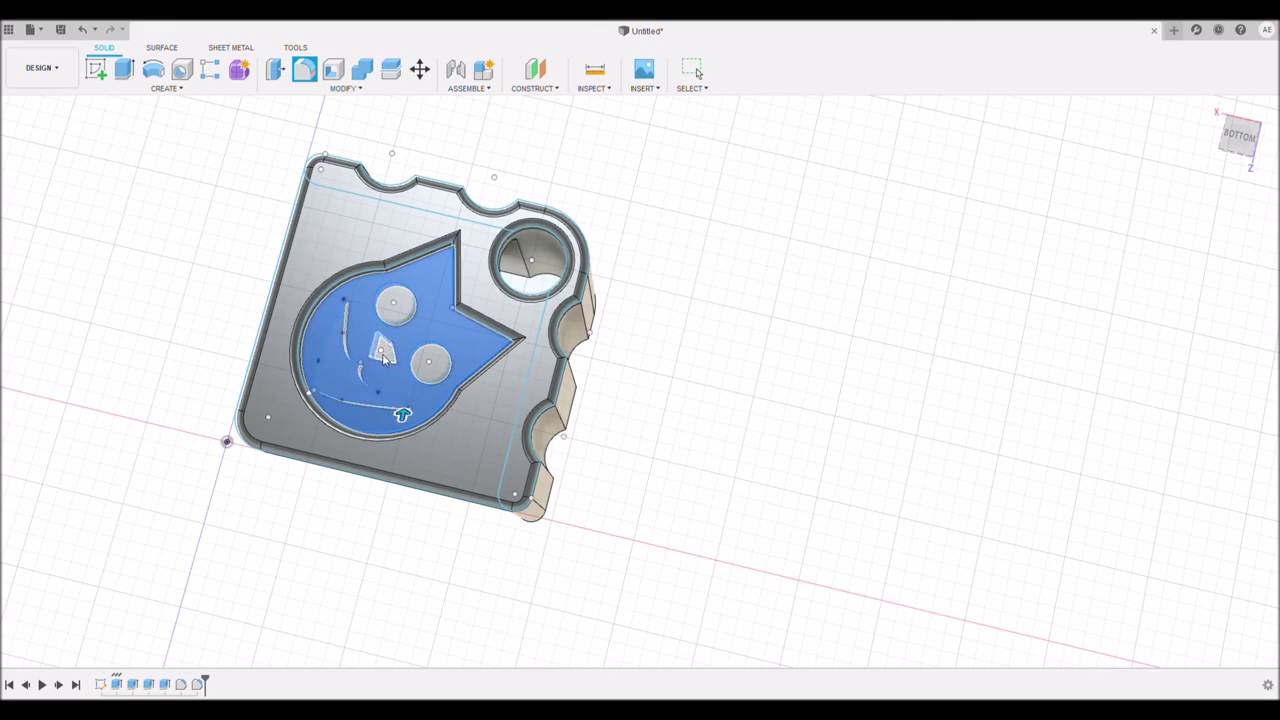
click(386, 352)
click(395, 305)
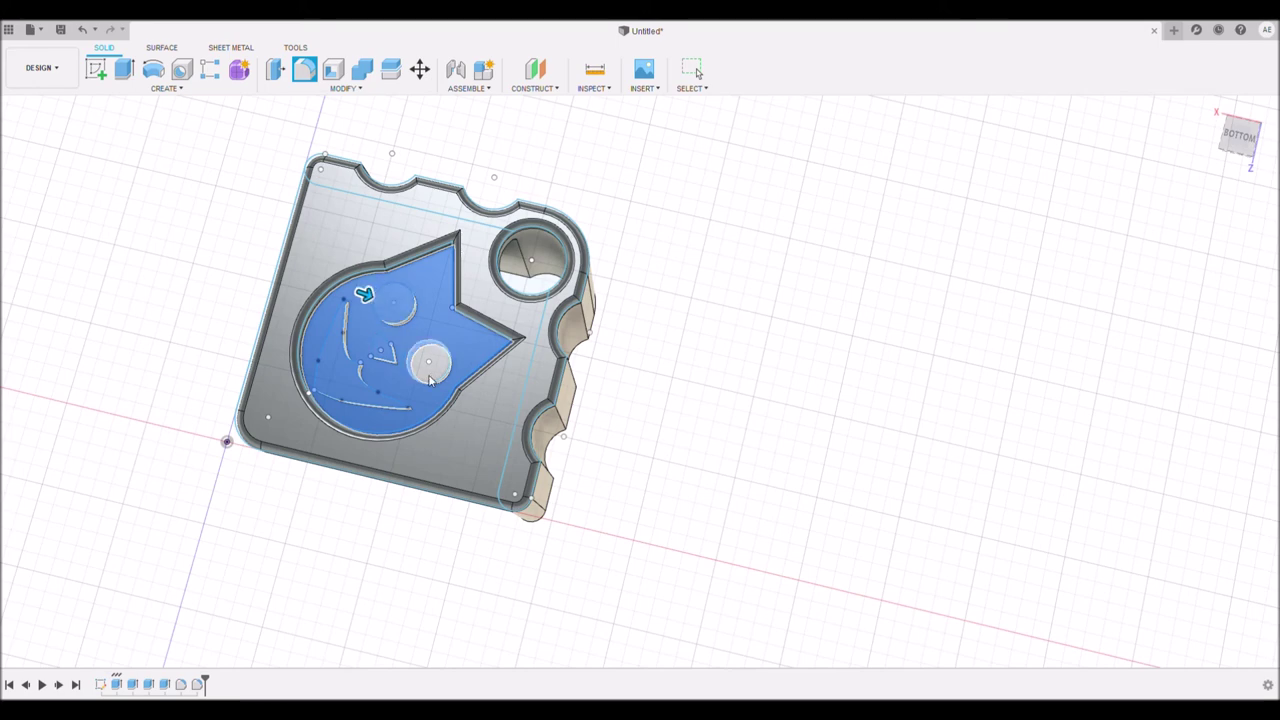
click(430, 378)
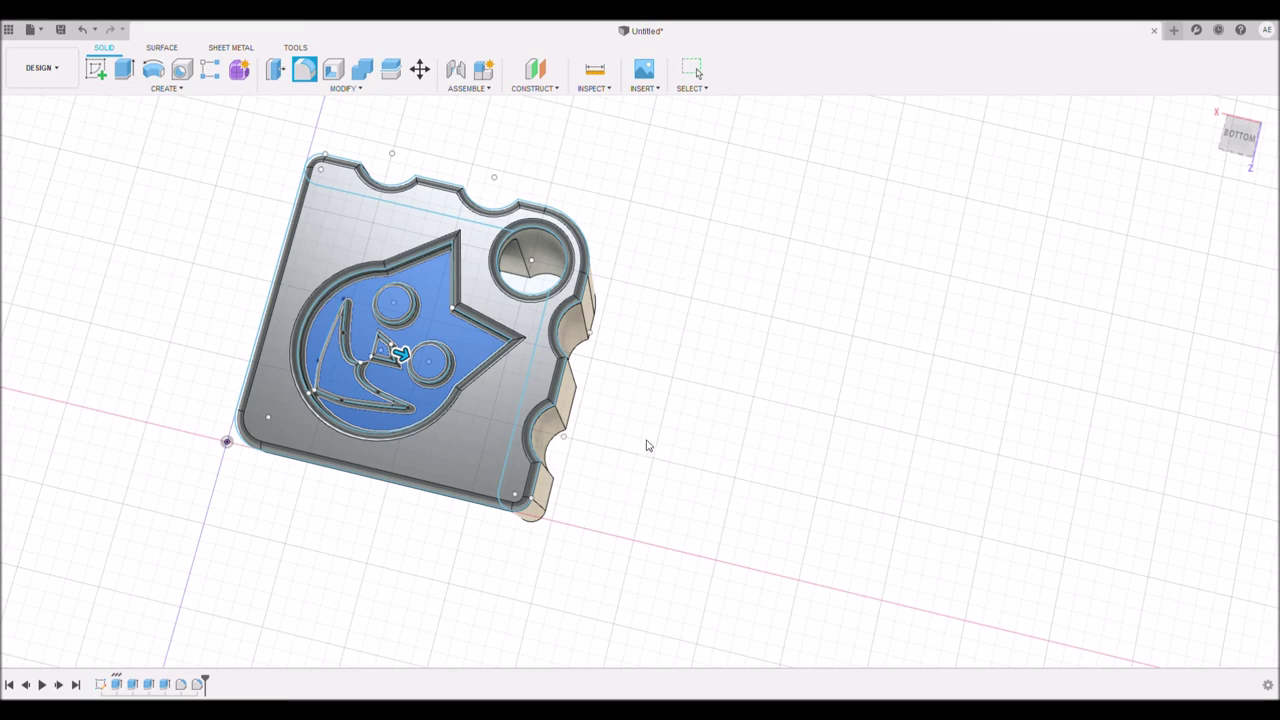
key(Return)
key(Escape)
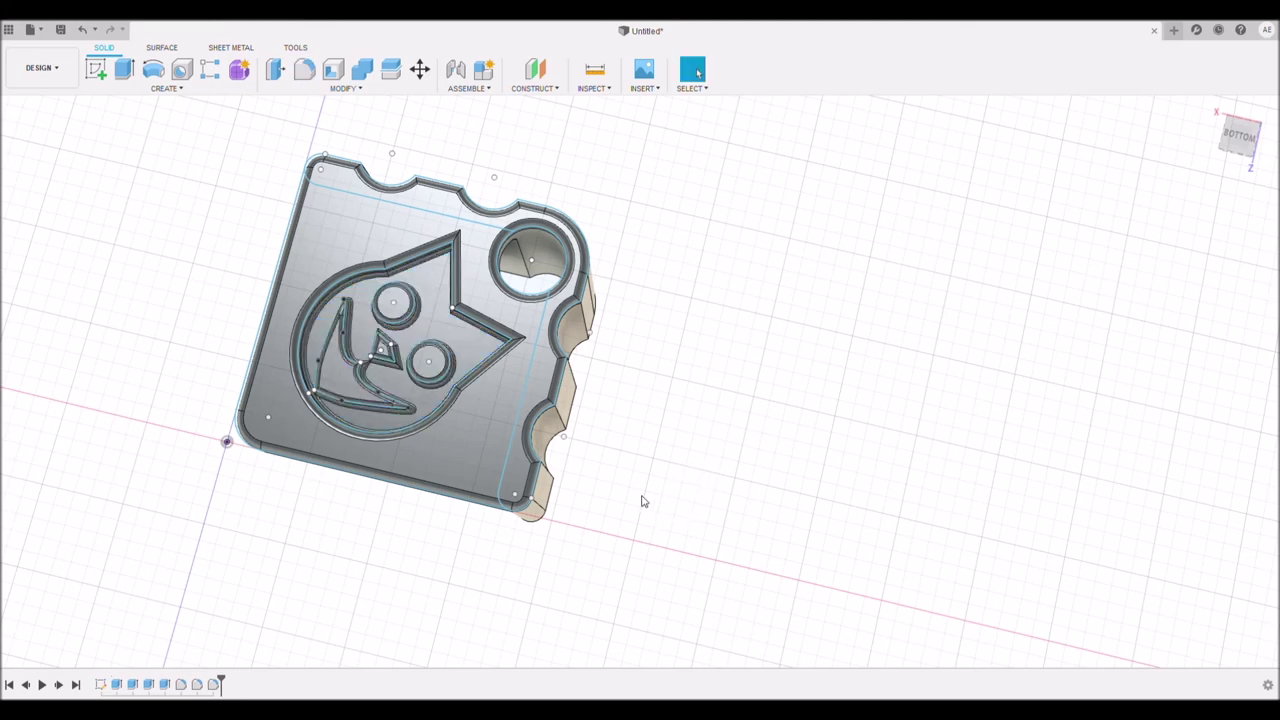
shift+middle_drag(643, 500, 690, 445)
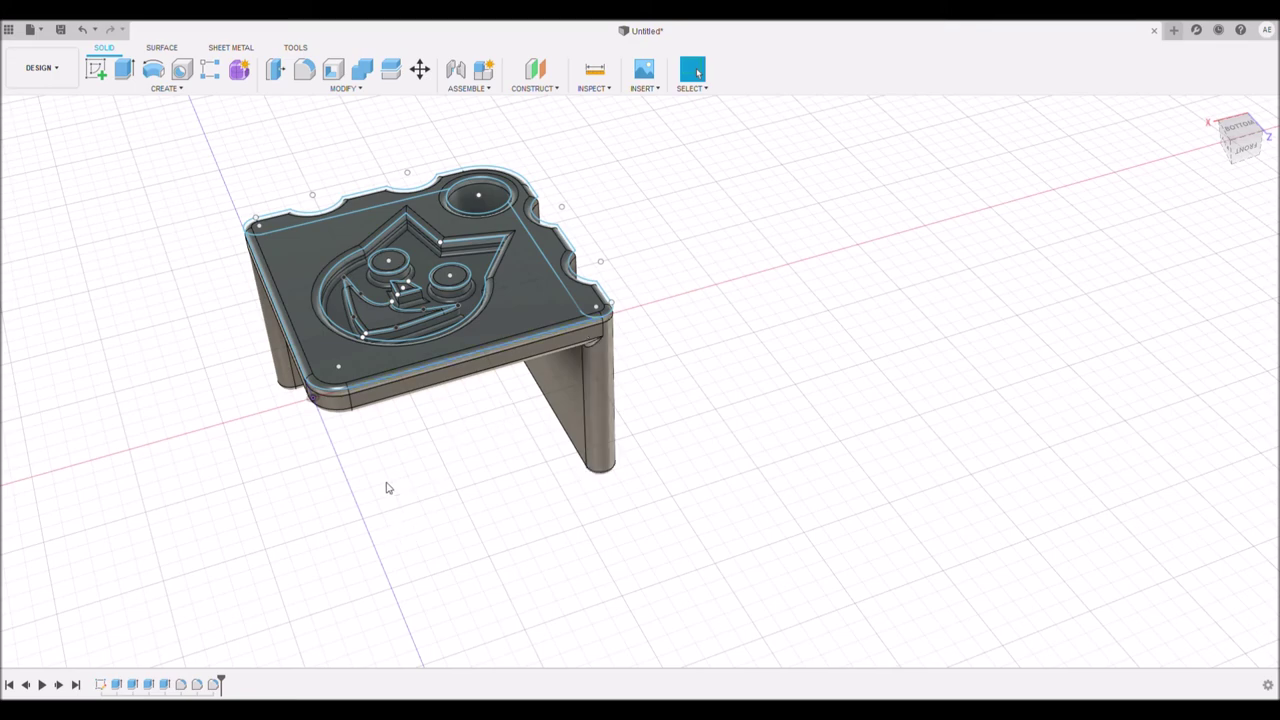
shift+middle_drag(394, 511, 524, 642)
shift+middle_drag(449, 220, 486, 313)
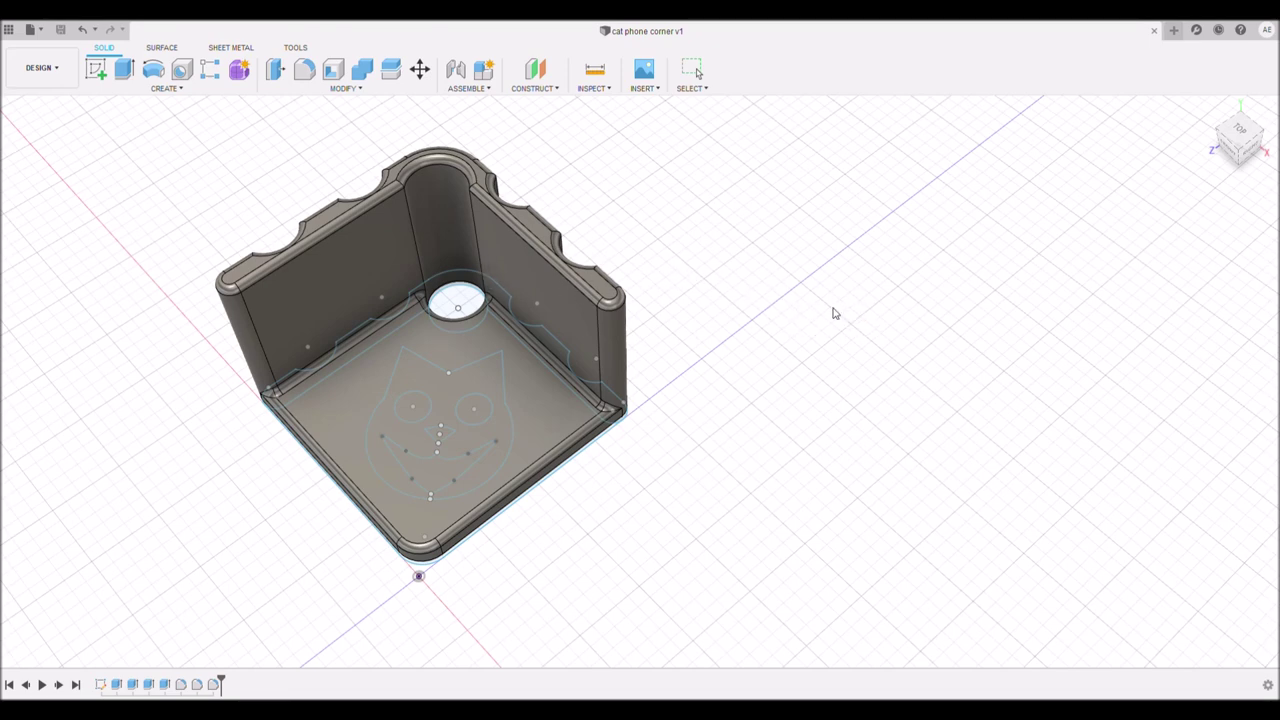
key(Escape)
key(Escape)
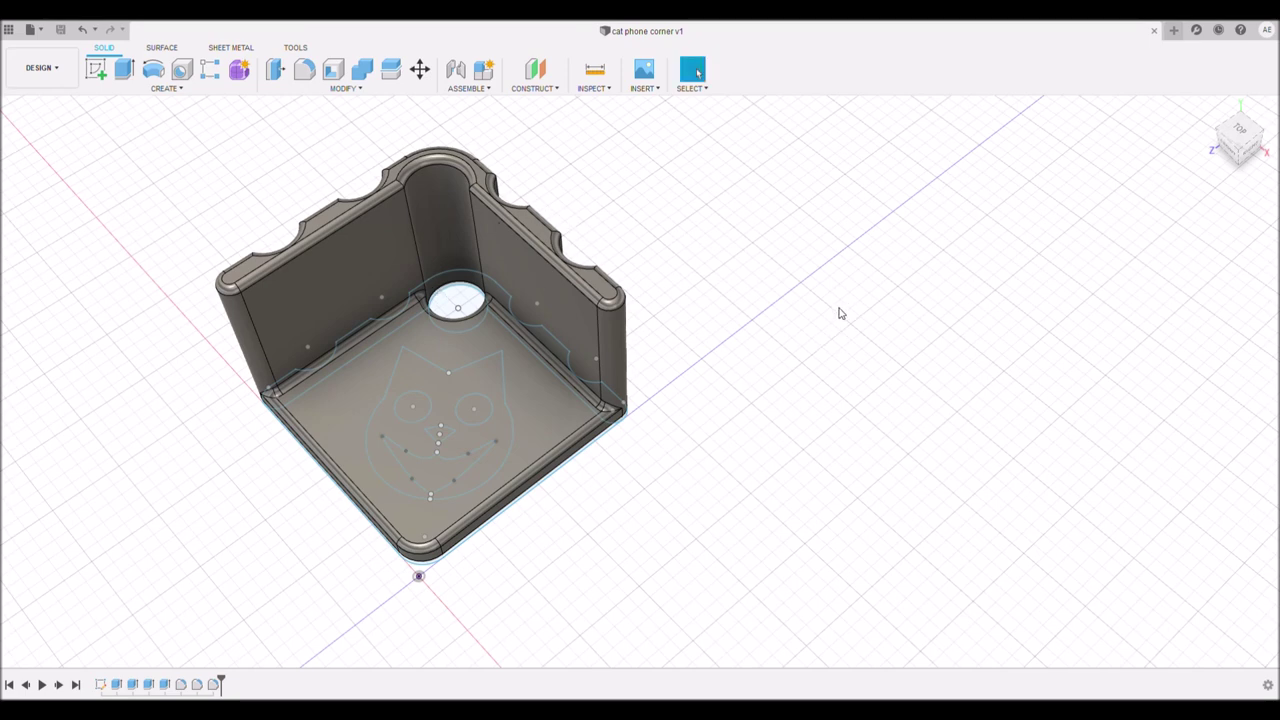